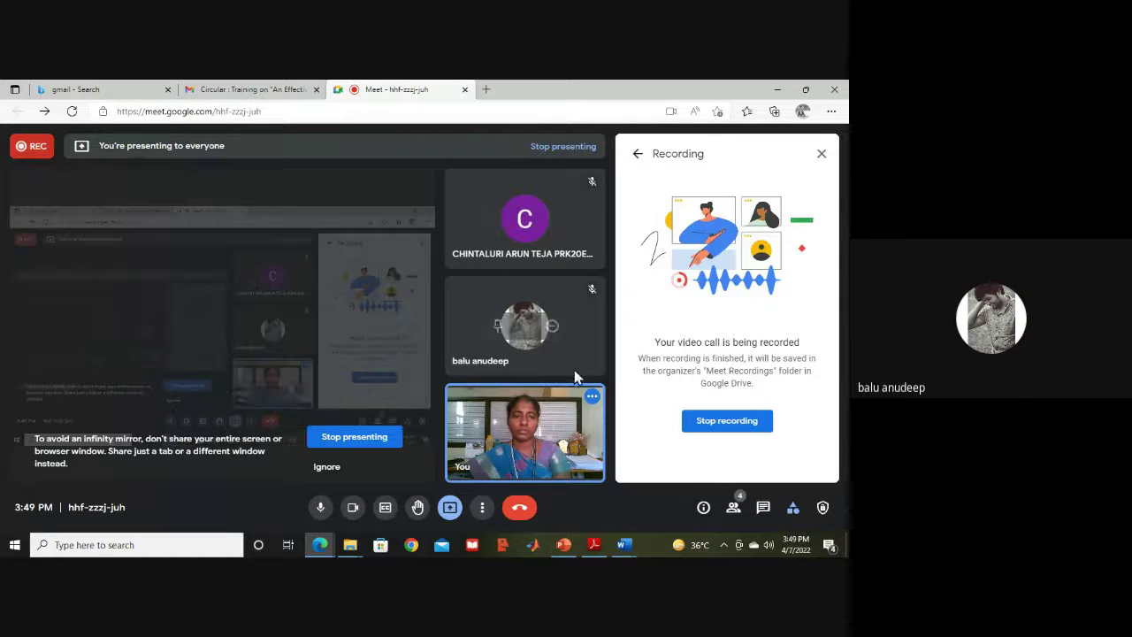
Step: Switch to the Word document 19 References and highlight the 2018 reference on domain-based distributed identifier locator mapping on page 4
mouse_move(624, 549)
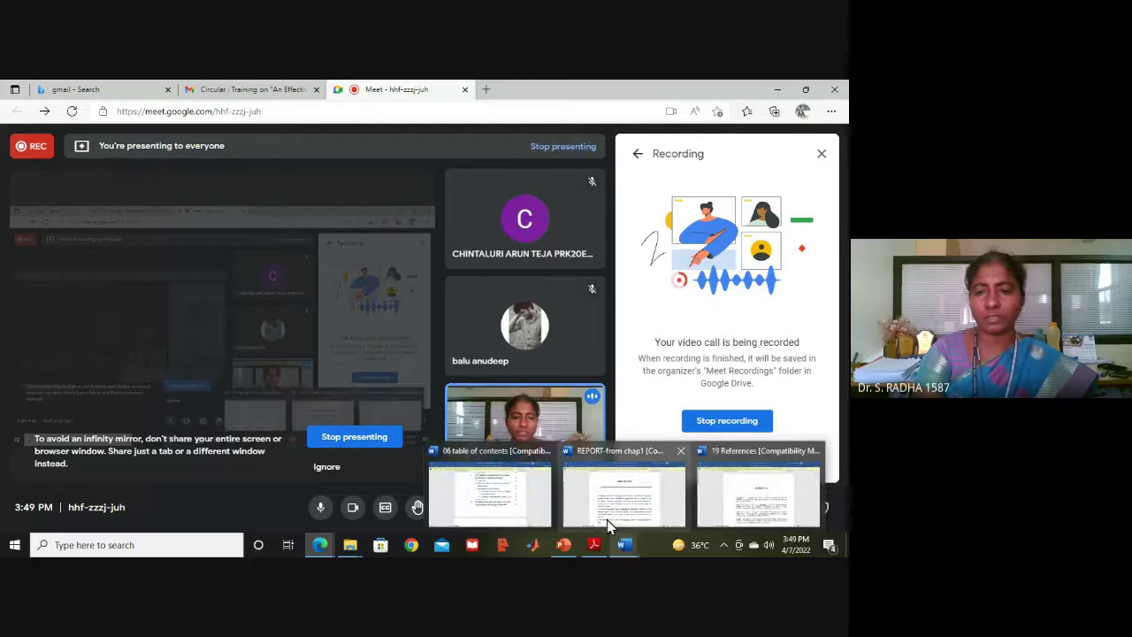
left_click(741, 496)
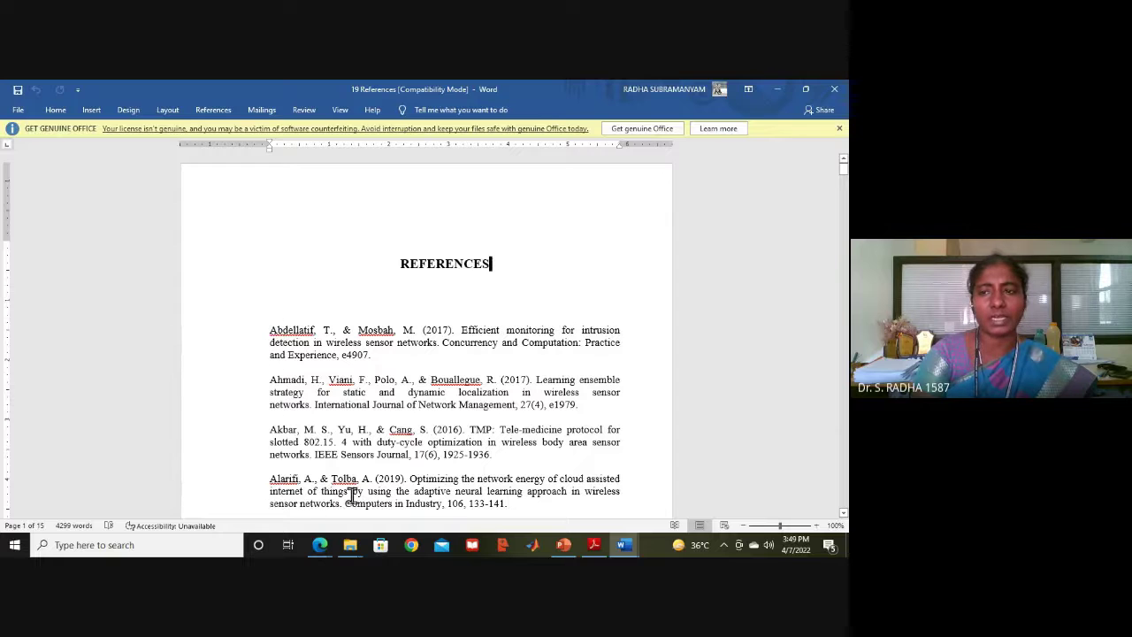
left_click_drag(841, 172, 843, 251)
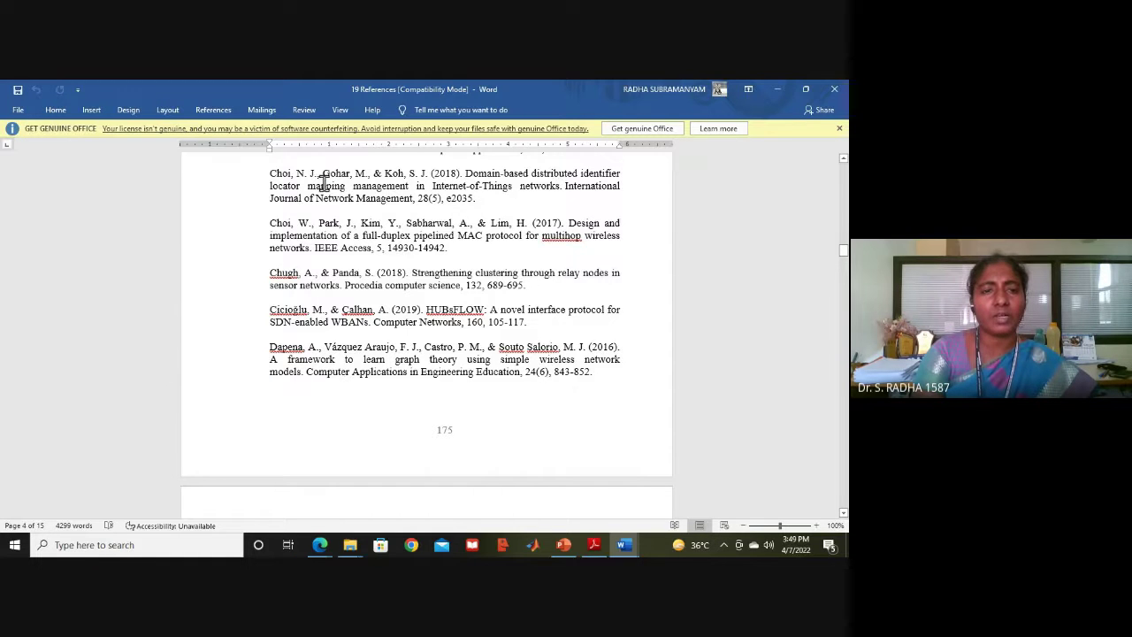
left_click_drag(269, 173, 474, 203)
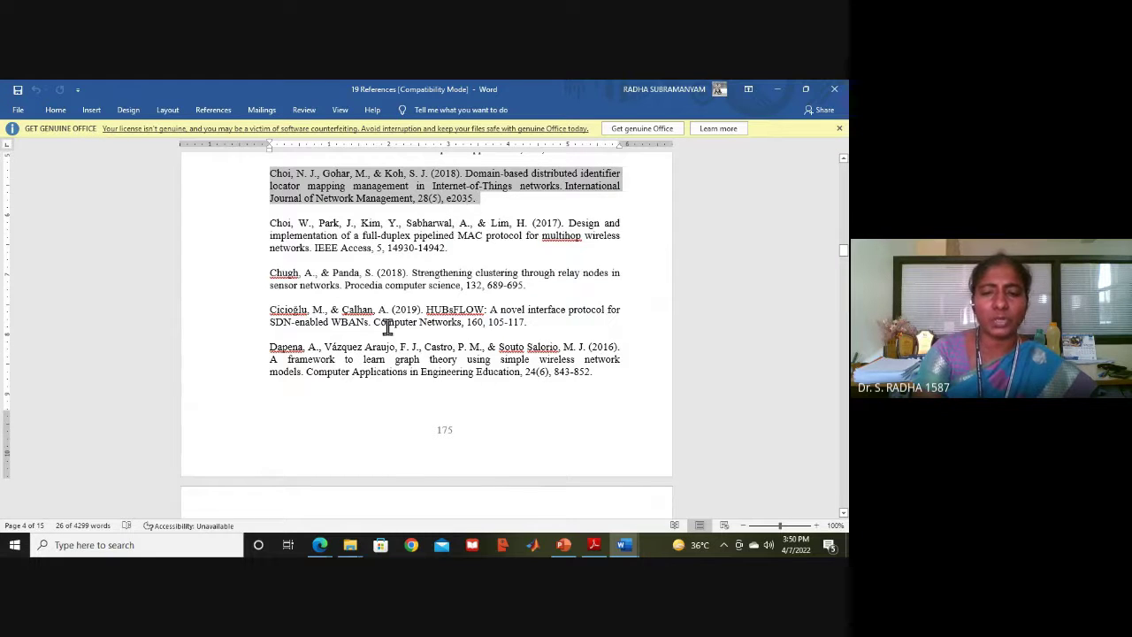
Step: Switch to the Word document REPORT-from chap1 and highlight the full entry [1] in its reference list
mouse_move(616, 547)
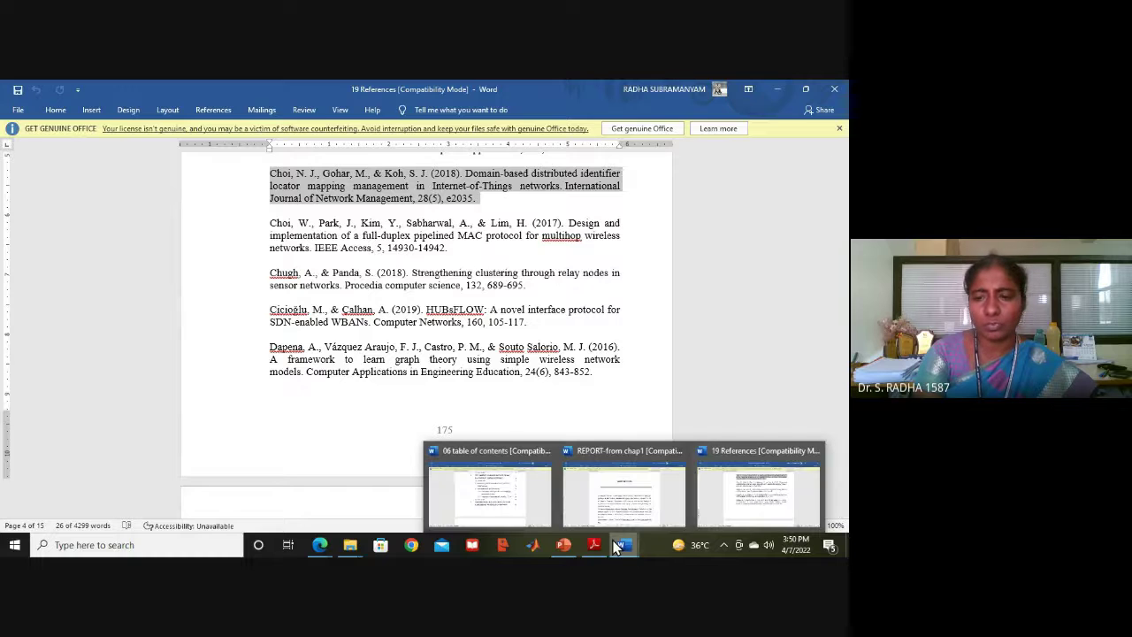
left_click(639, 491)
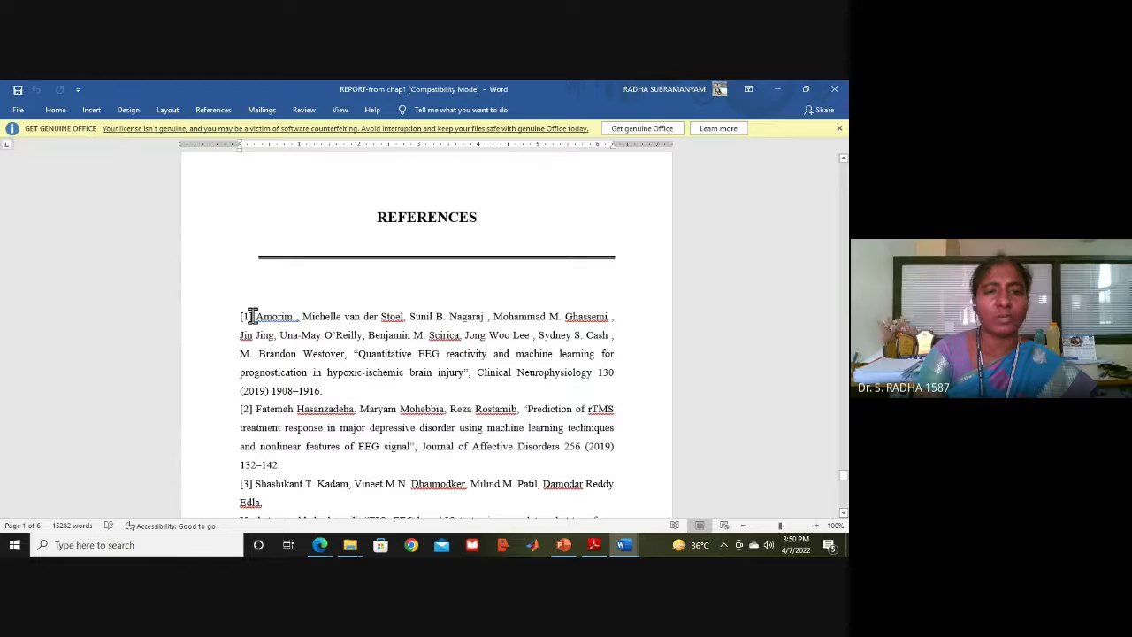
left_click_drag(252, 316, 360, 494)
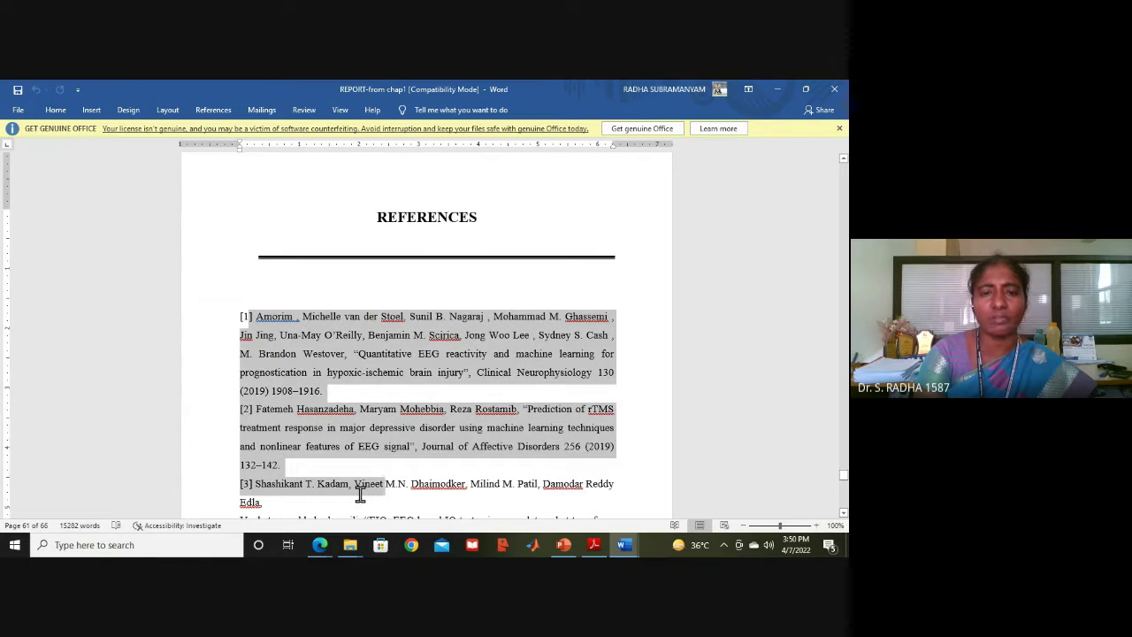
left_click(378, 323)
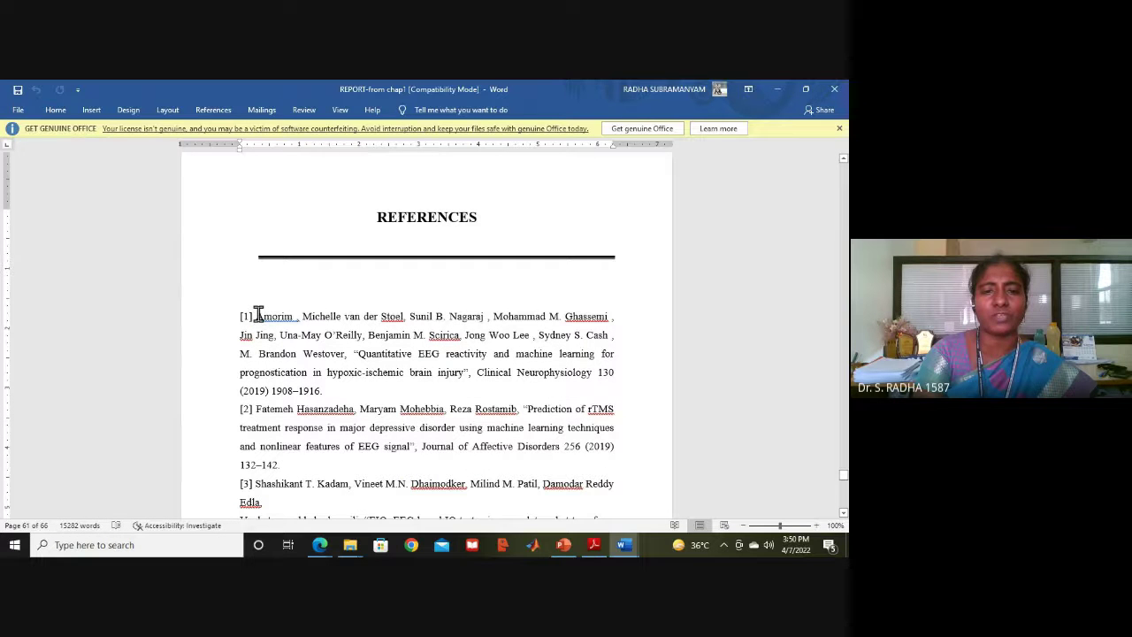
left_click_drag(257, 315, 344, 394)
Step: Switch to Edge, search for scholar.google.co.in in a new tab and open the Google Scholar site
left_click(320, 546)
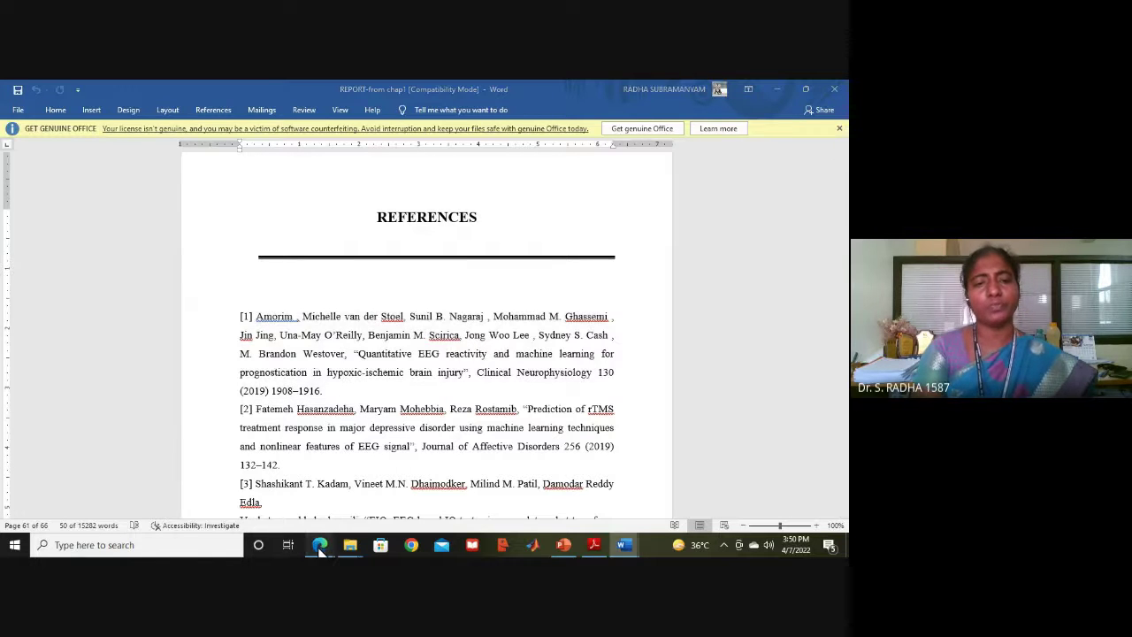
left_click(226, 478)
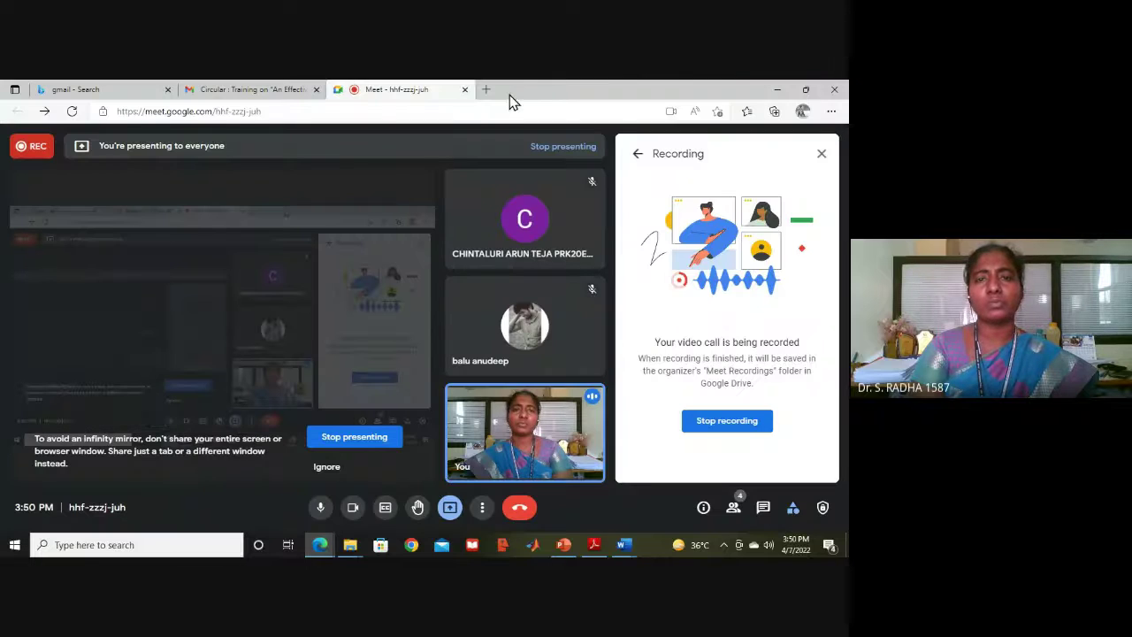
left_click(486, 91)
left_click(370, 210)
type("scholar")
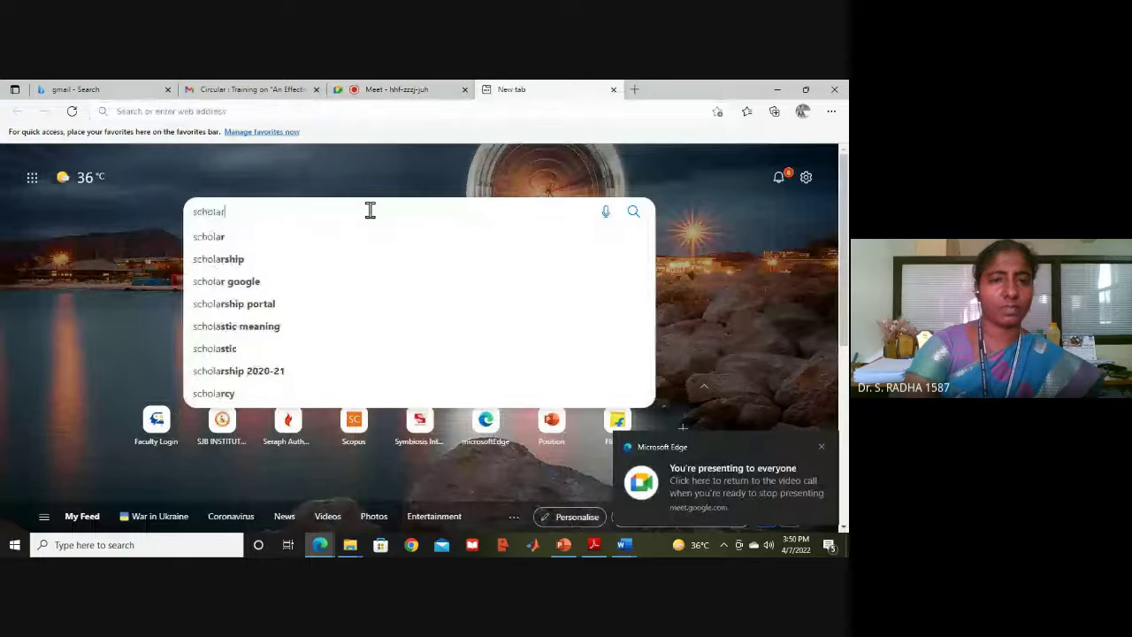
type(".googl")
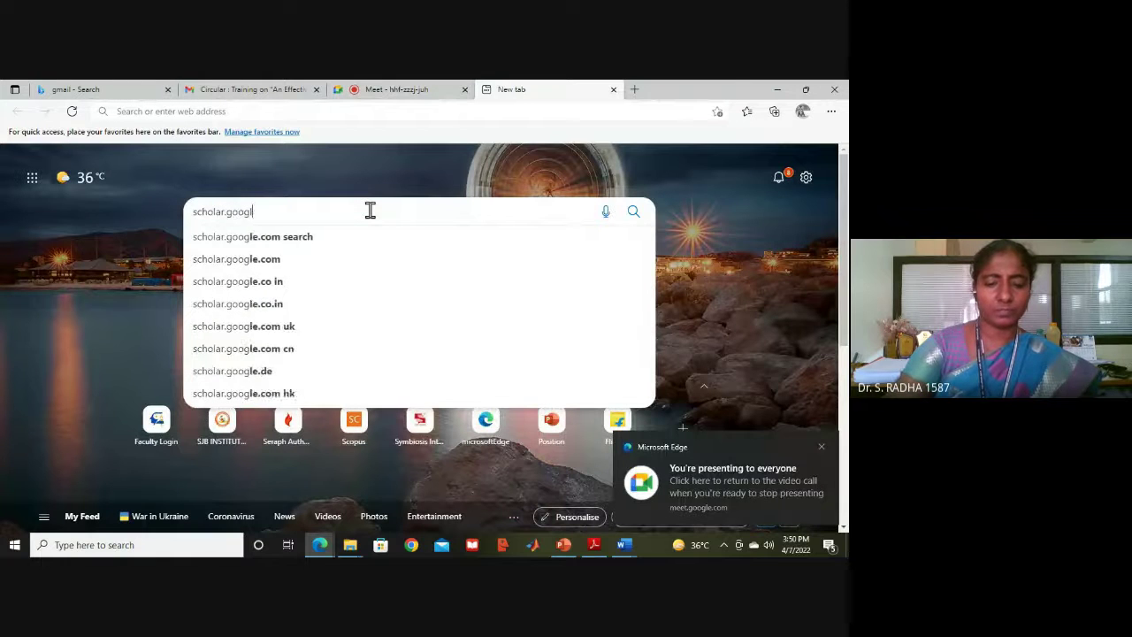
type("e.co.in")
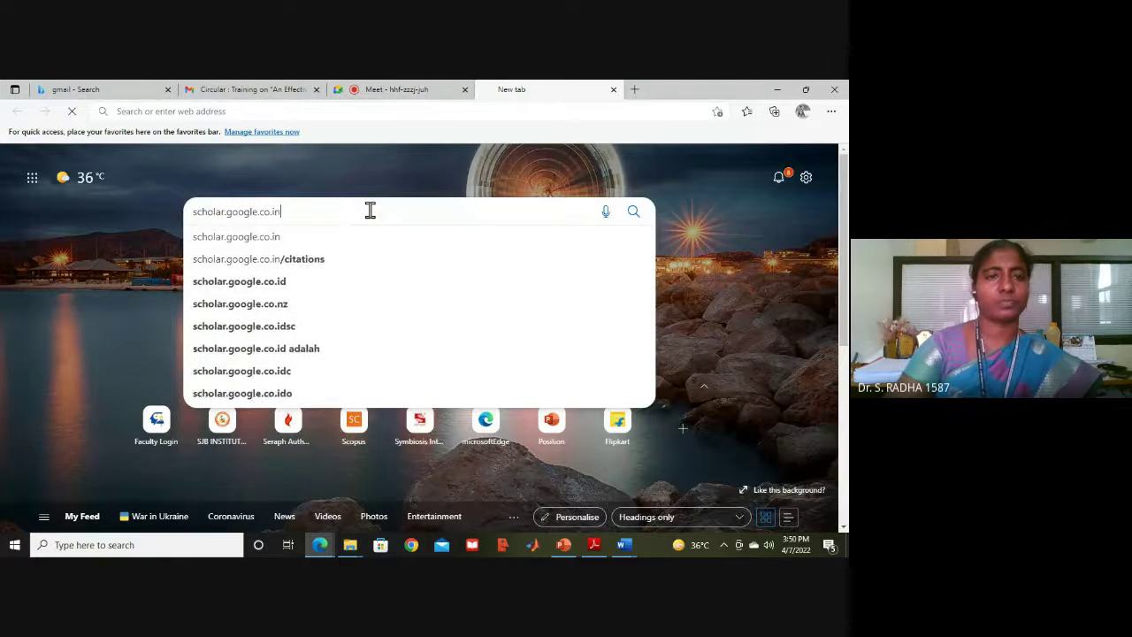
key("Return")
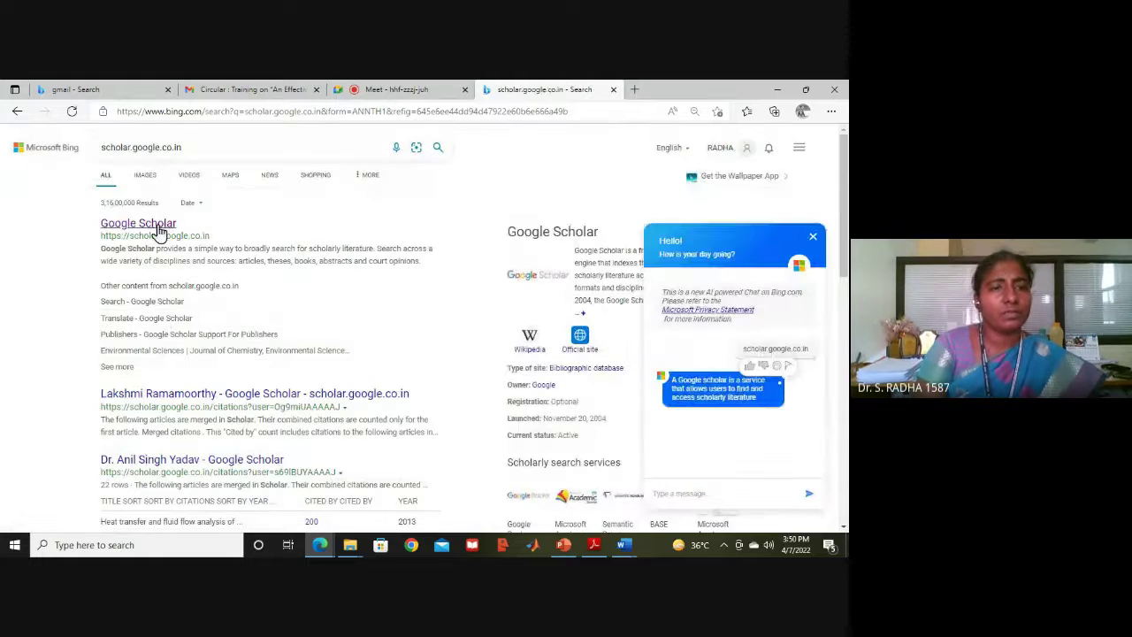
left_click(161, 224)
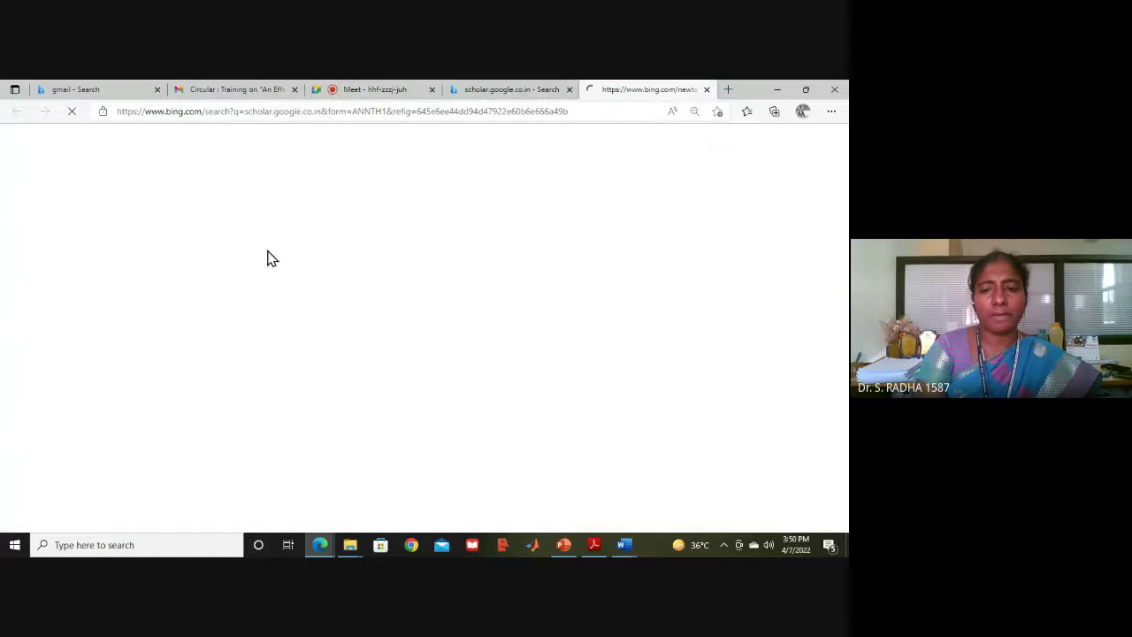
Step: Copy the title "Quantitative EEG reactivity and machine learning for prognostication in hypoxic-ischemic brain injury" from reference [1] in the Word document REPORT-from chap1
mouse_move(623, 545)
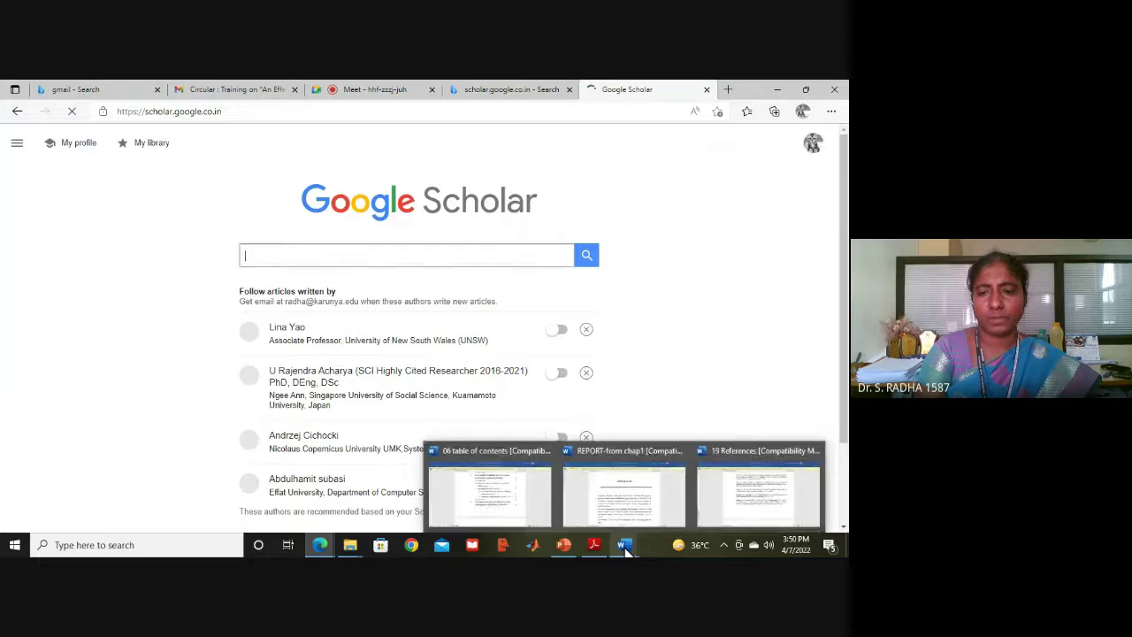
left_click(621, 513)
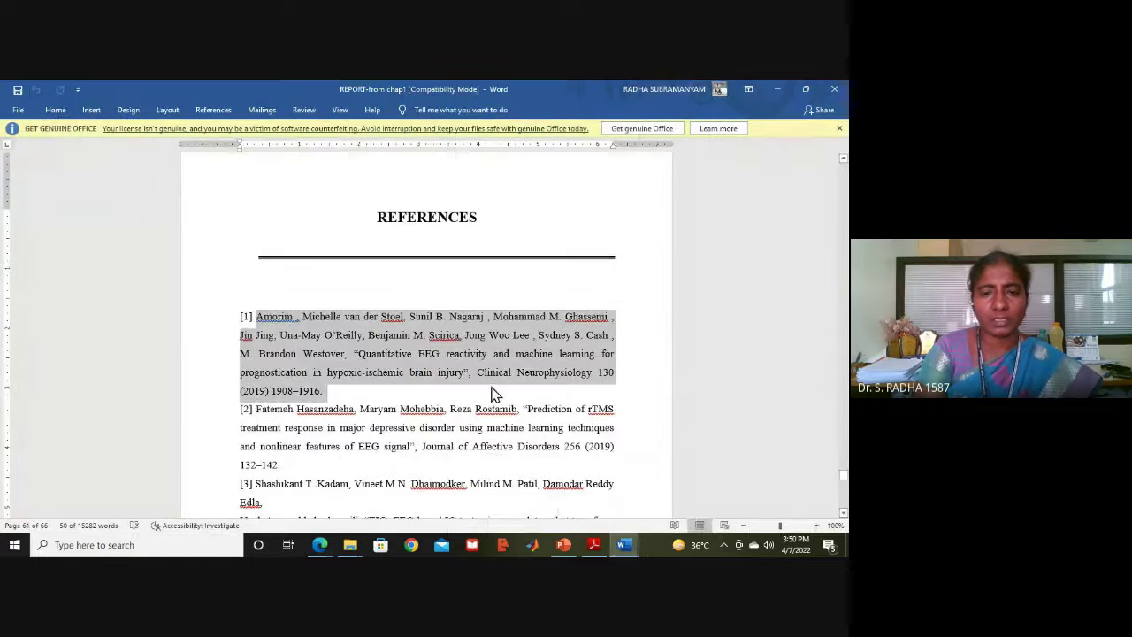
left_click(374, 386)
left_click_drag(360, 354, 463, 371)
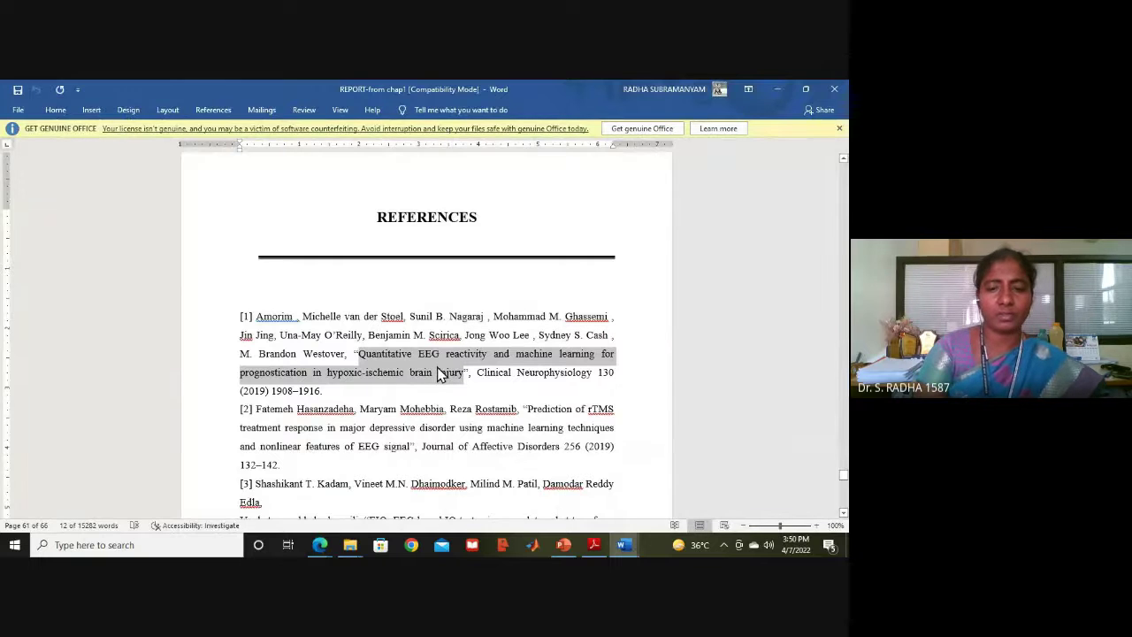
Step: Switch to Edge and search Google Scholar for the copied article title
left_click(321, 545)
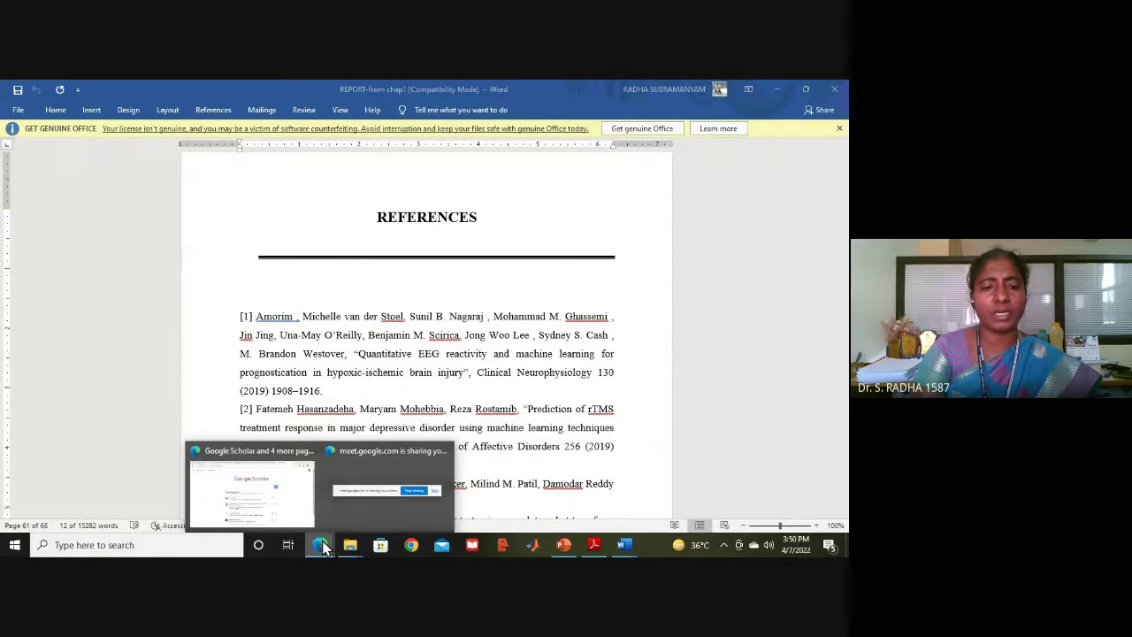
left_click(253, 500)
left_click(263, 254)
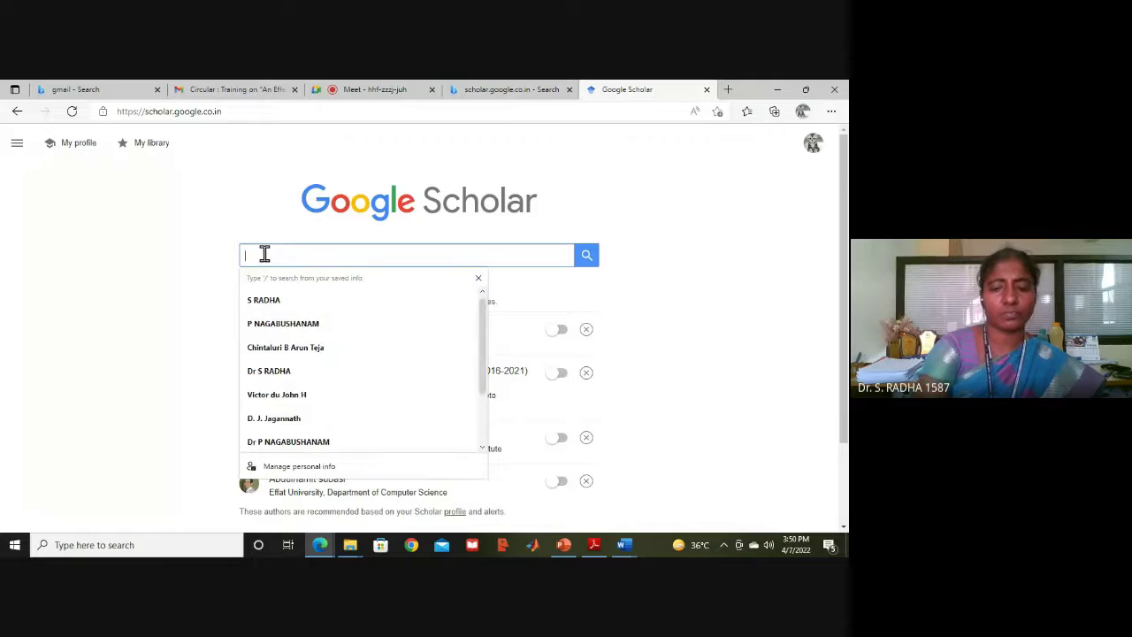
key("ctrl+v")
key("Return")
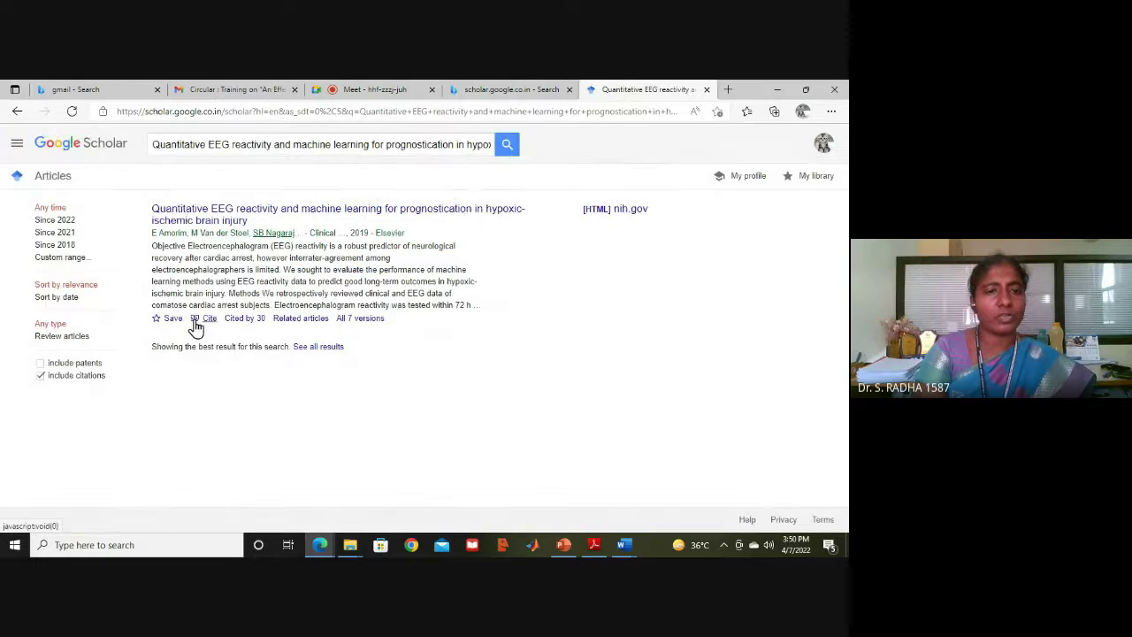
Step: Highlight the APA citation among the article's citation formats, and close the Google Scholar and search results tabs
left_click(204, 319)
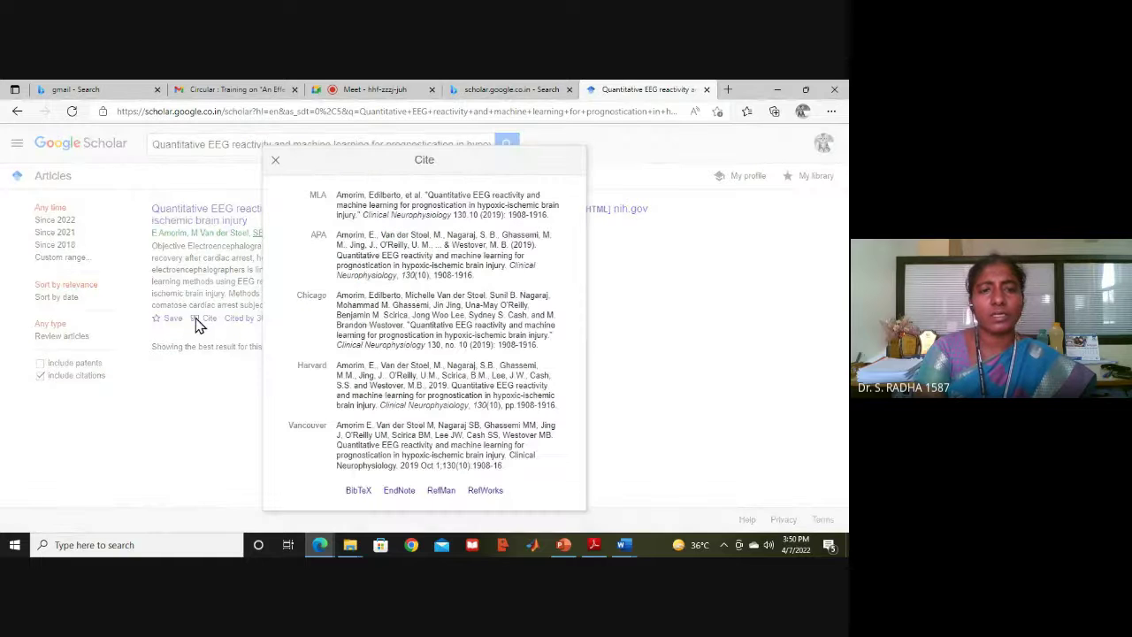
left_click(433, 257)
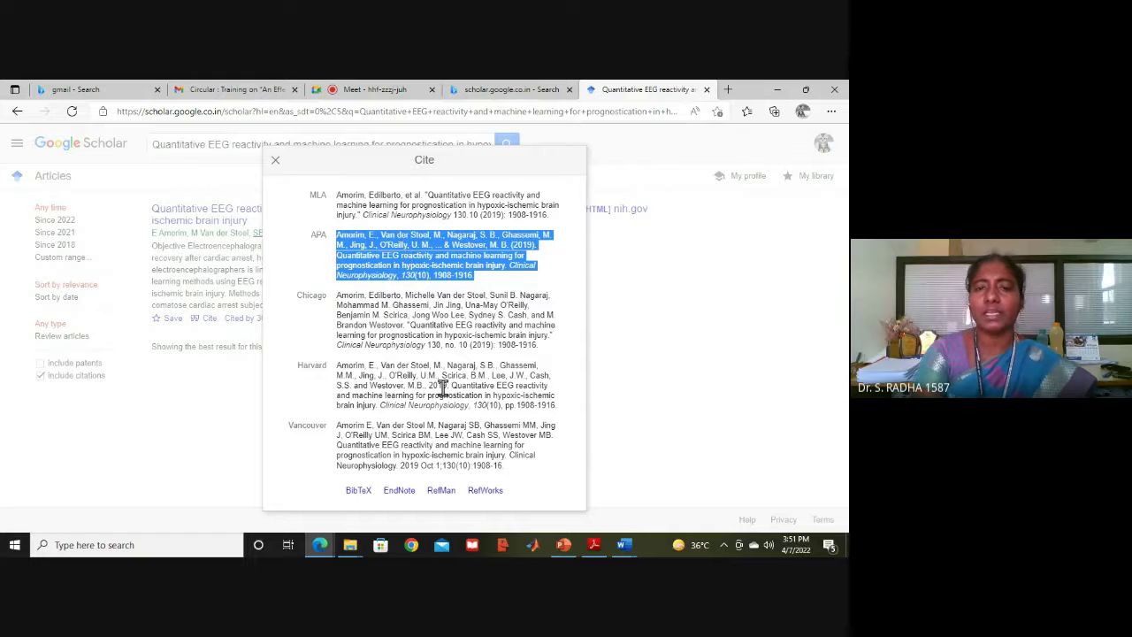
left_click(274, 162)
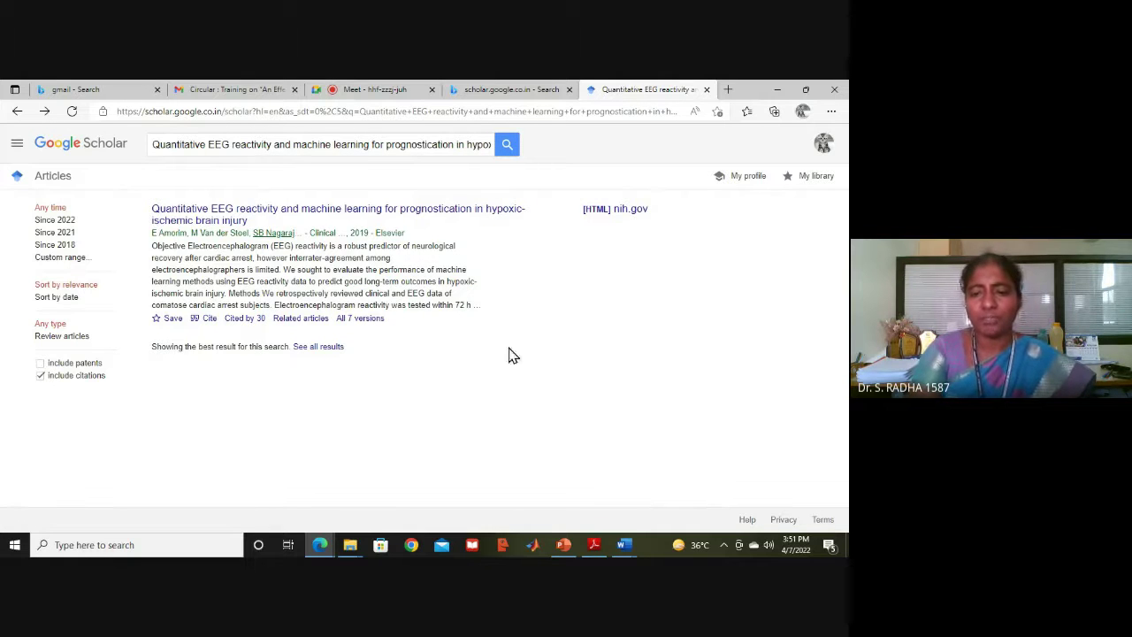
mouse_move(625, 548)
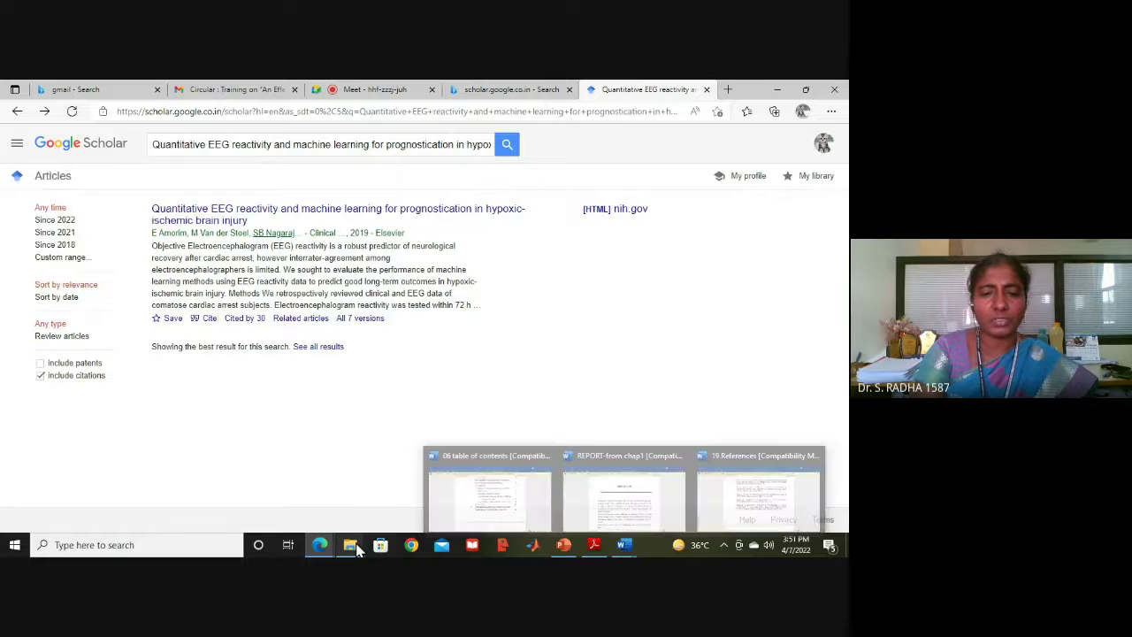
mouse_move(353, 548)
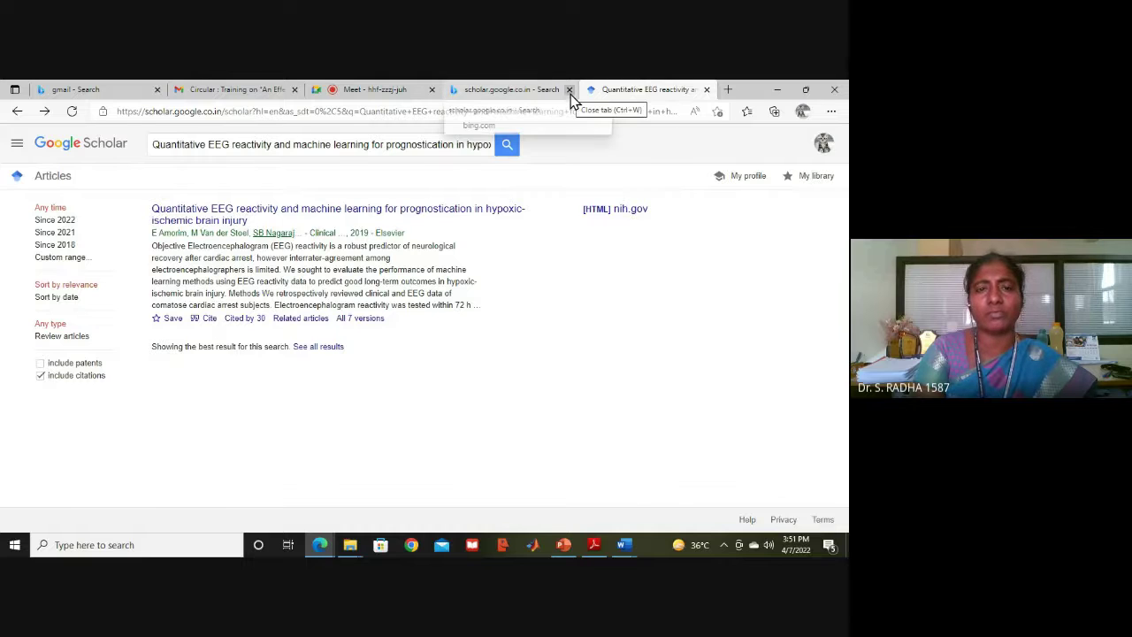
left_click(203, 321)
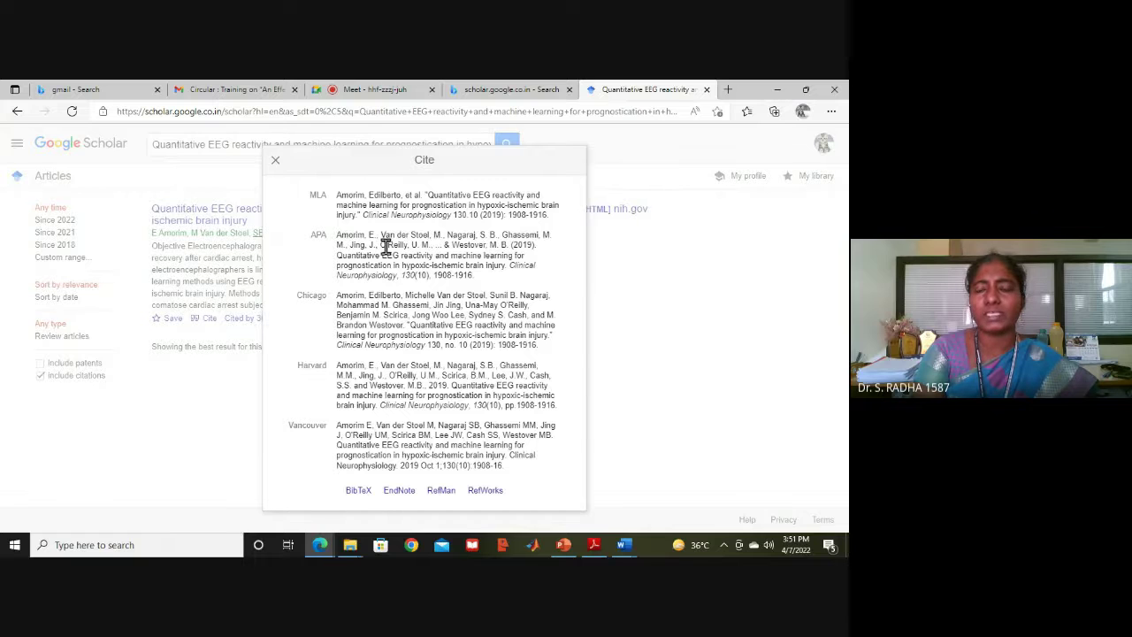
left_click(275, 160)
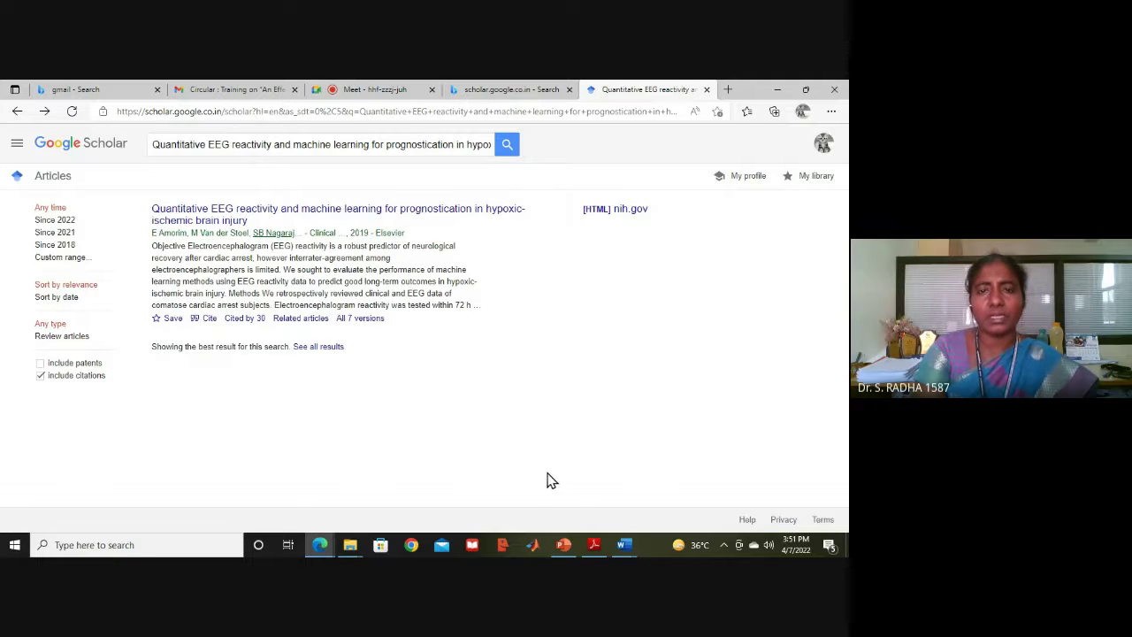
left_click(570, 89)
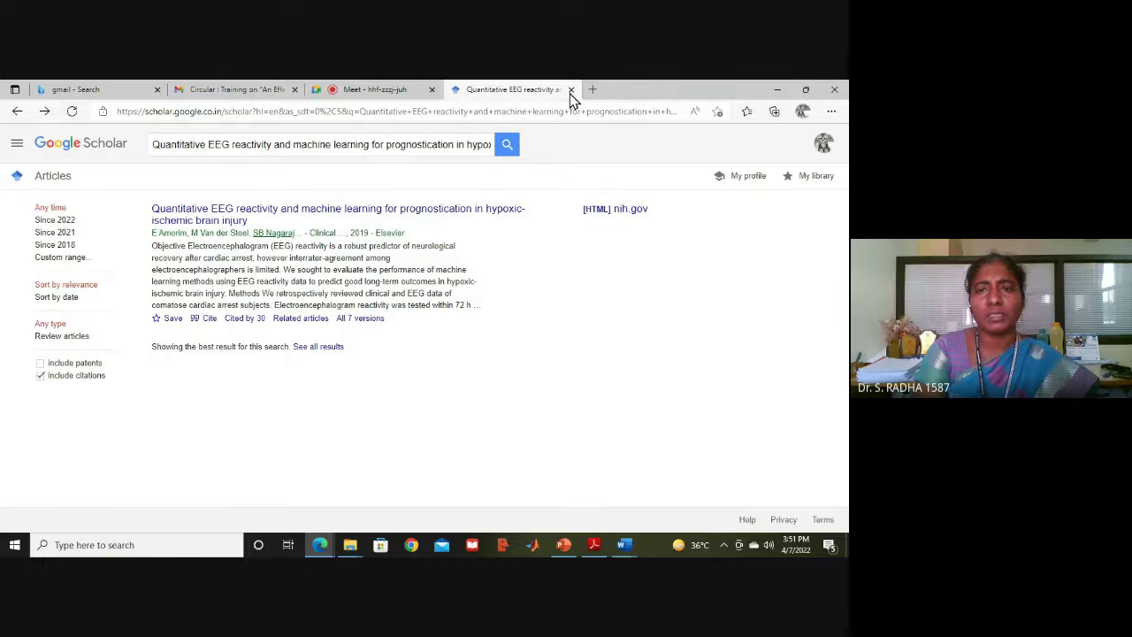
left_click(569, 89)
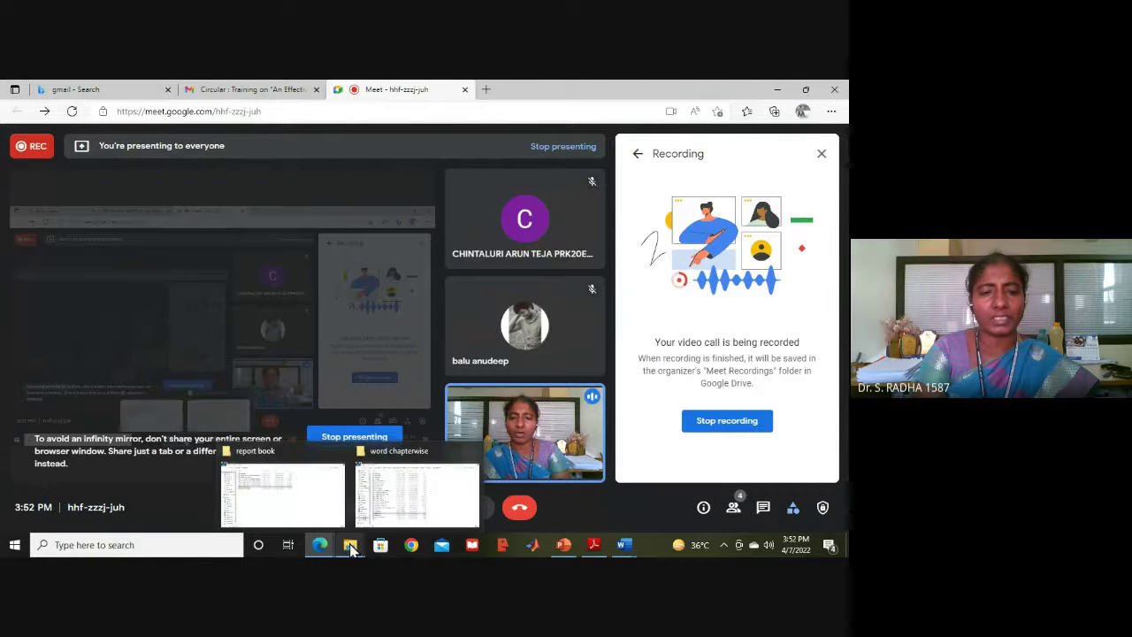
Step: Switch to the report book folder in File Explorer and open the Word document REPORT-from chap1
left_click(293, 498)
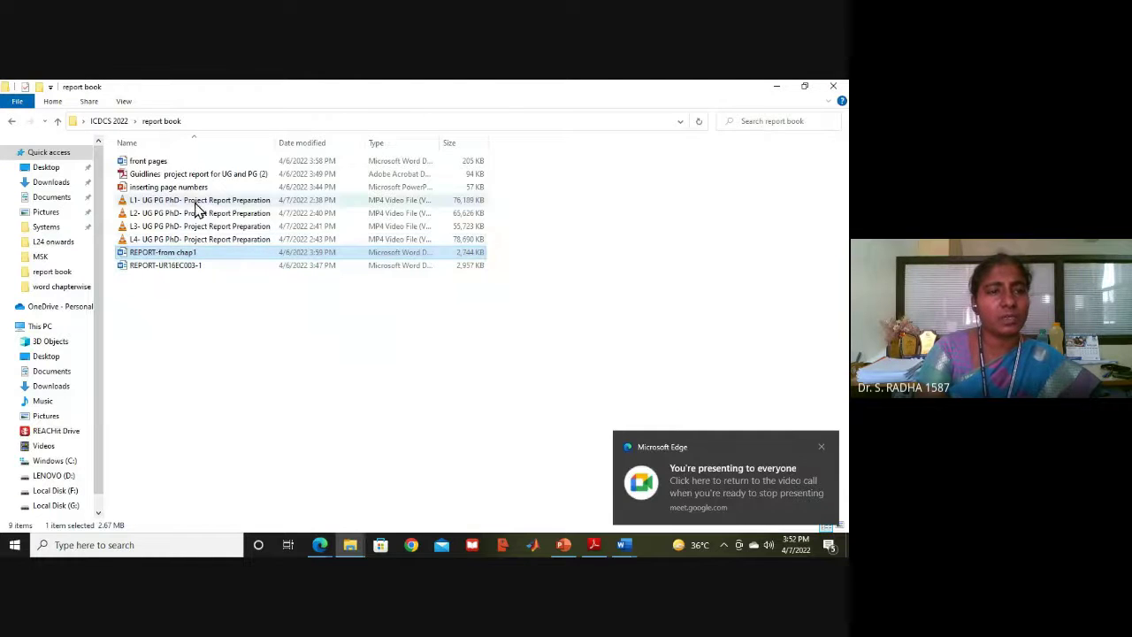
left_click(179, 168)
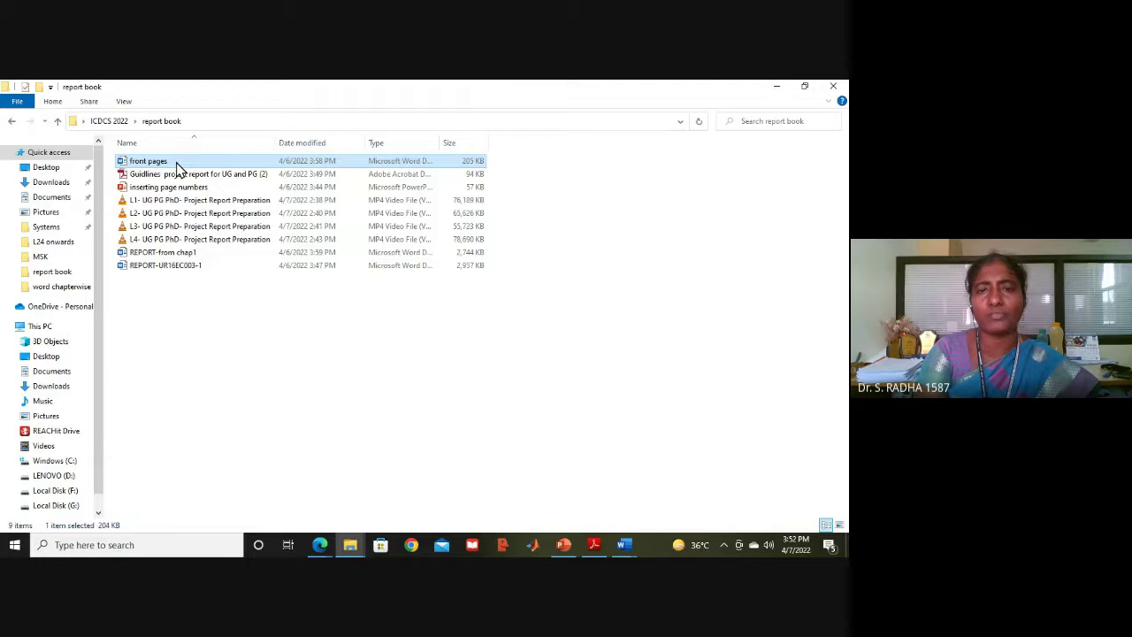
left_click(191, 255)
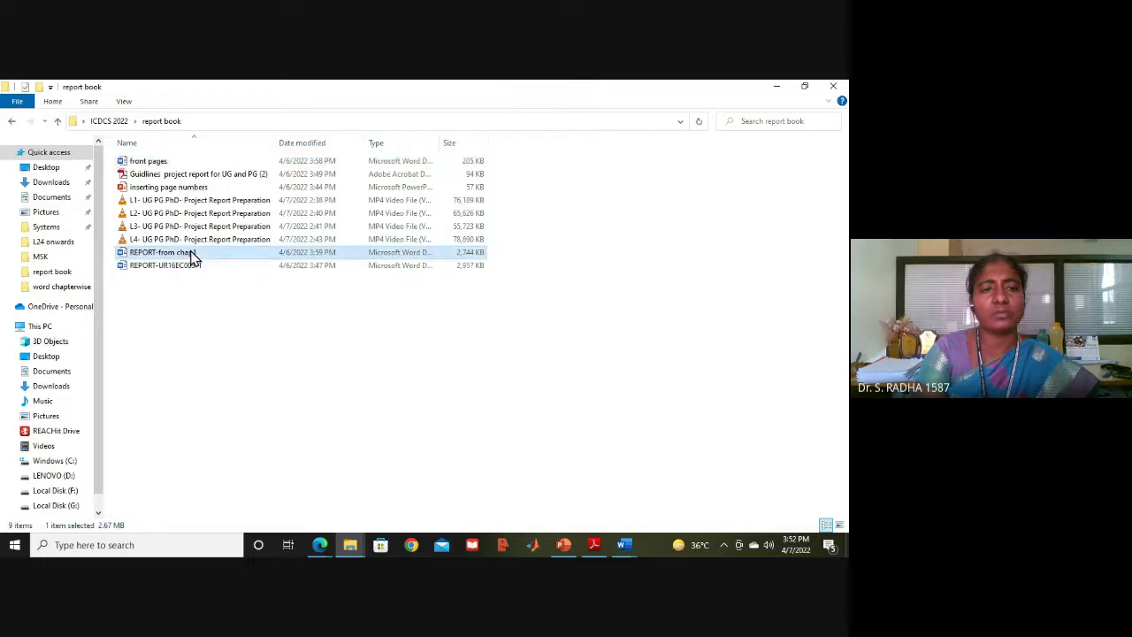
double_click(191, 255)
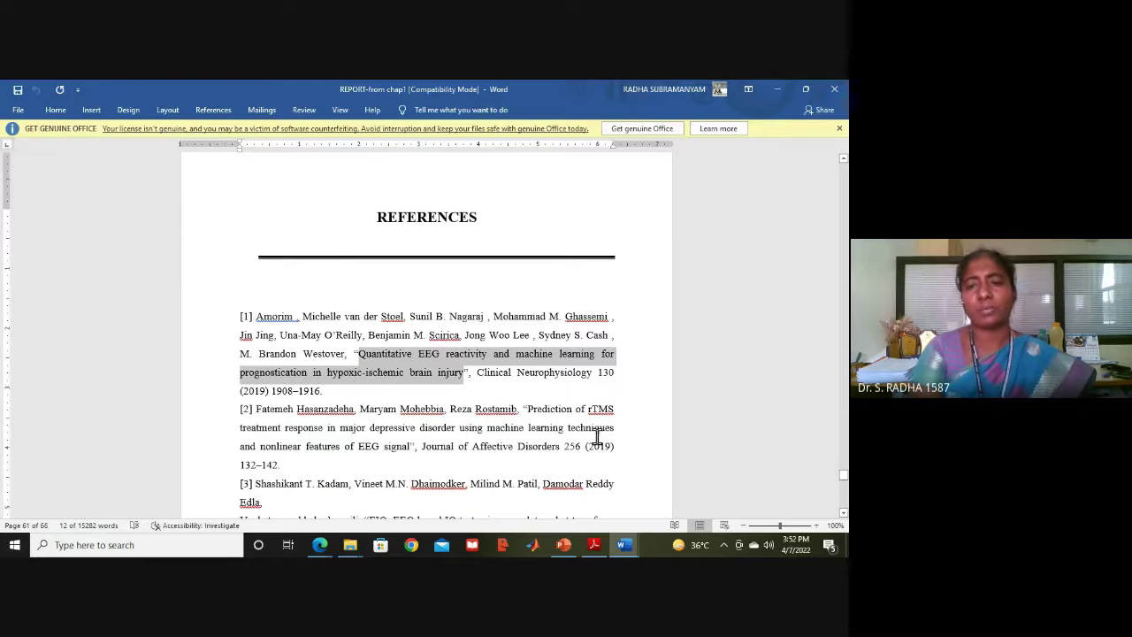
left_click(545, 334)
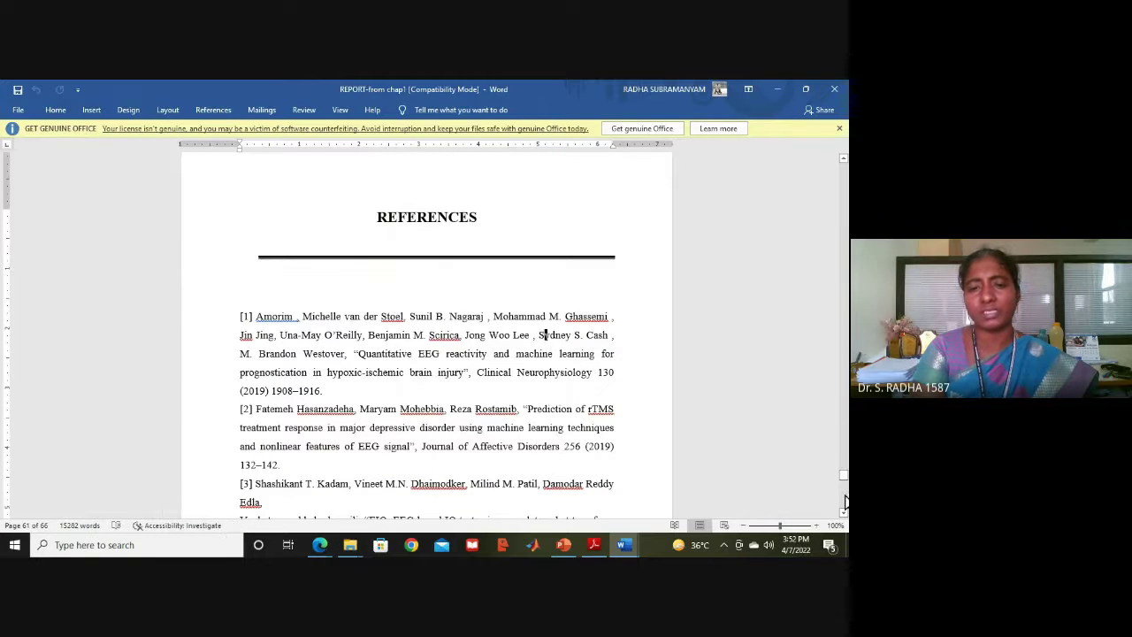
Step: Close REPORT-from chap1, open the REPORT document named with the student's register number from the report book folder, and enable editing
scroll(845, 502, "down", 6)
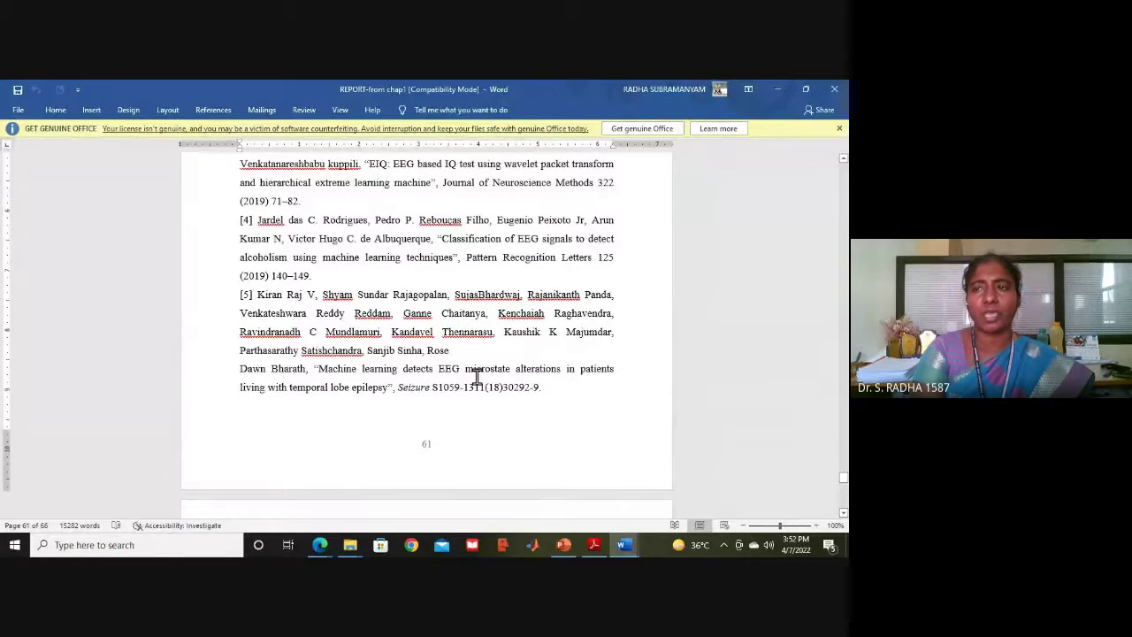
left_click(841, 94)
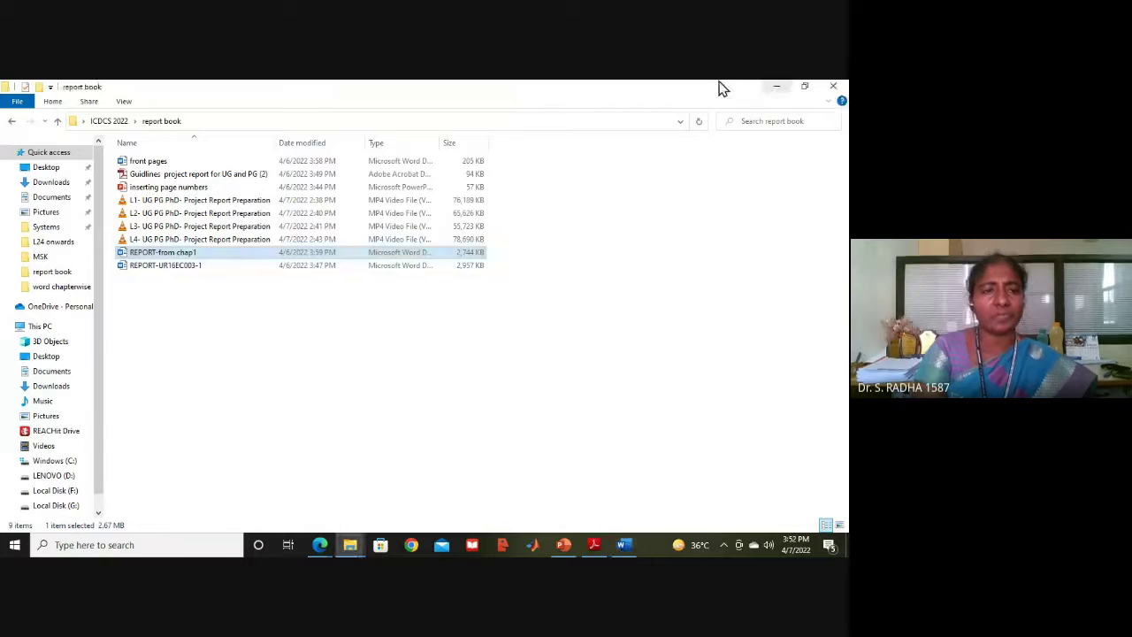
double_click(235, 269)
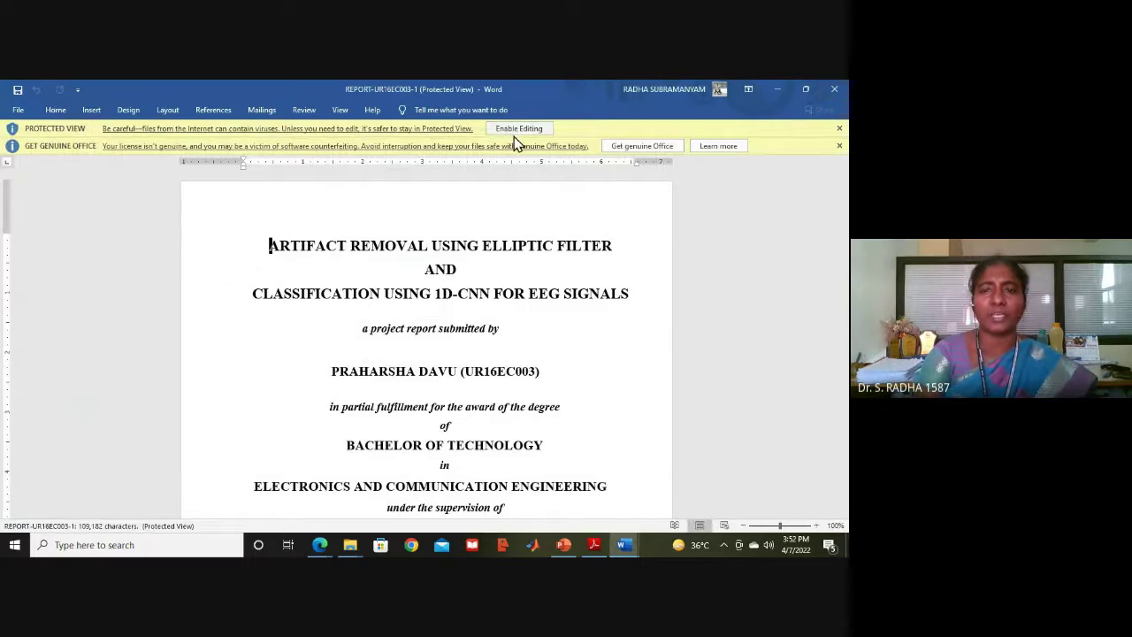
left_click(530, 129)
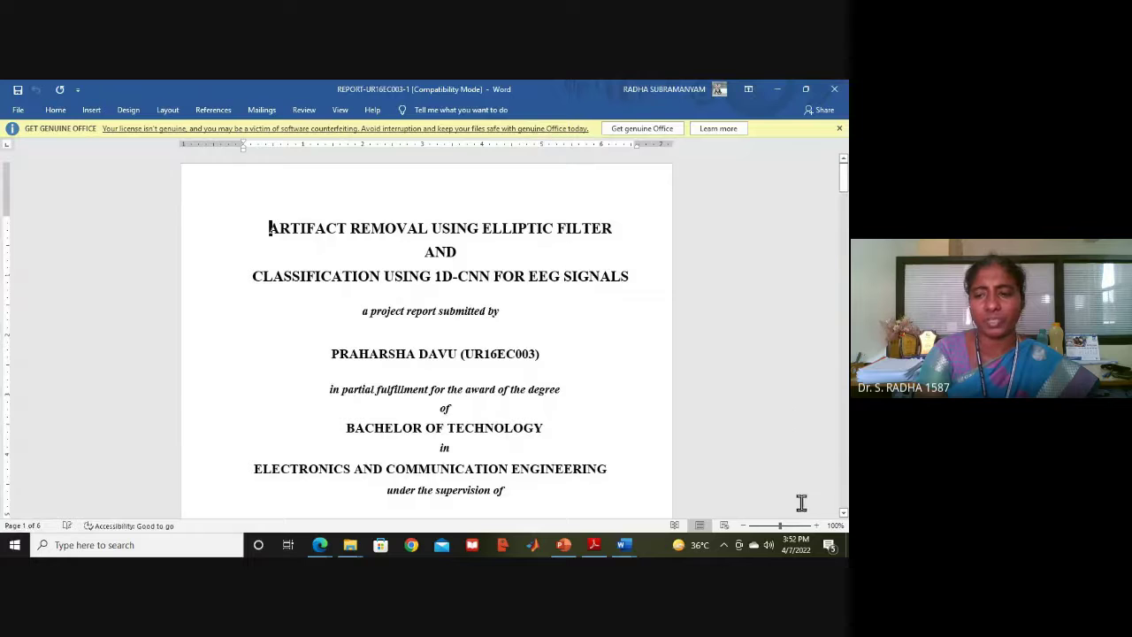
left_click_drag(781, 528, 774, 529)
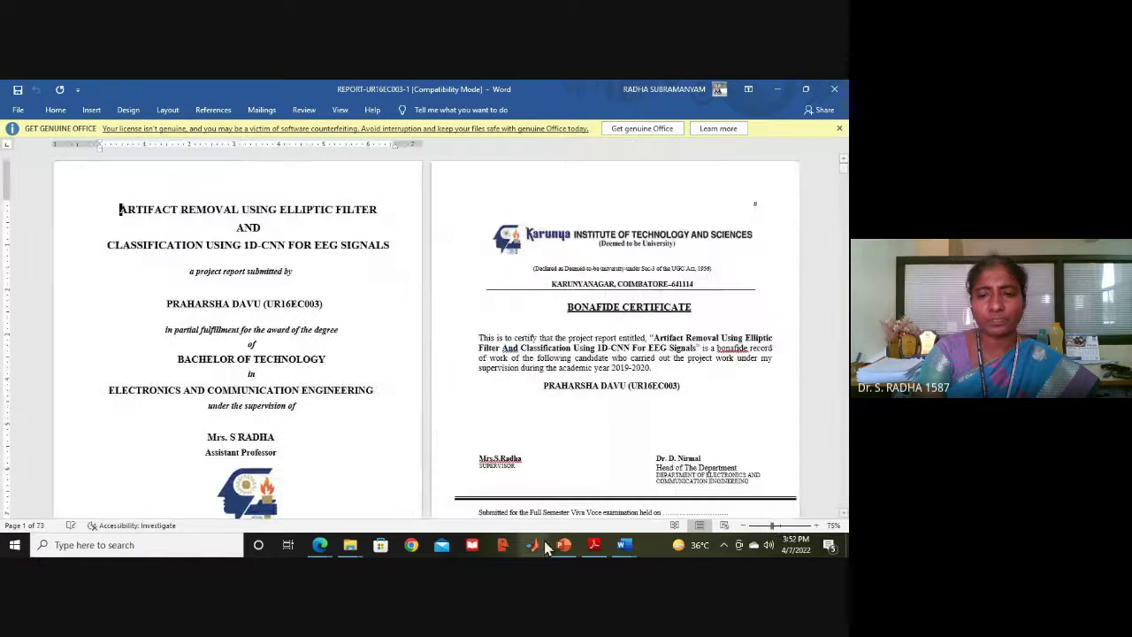
left_click(782, 528)
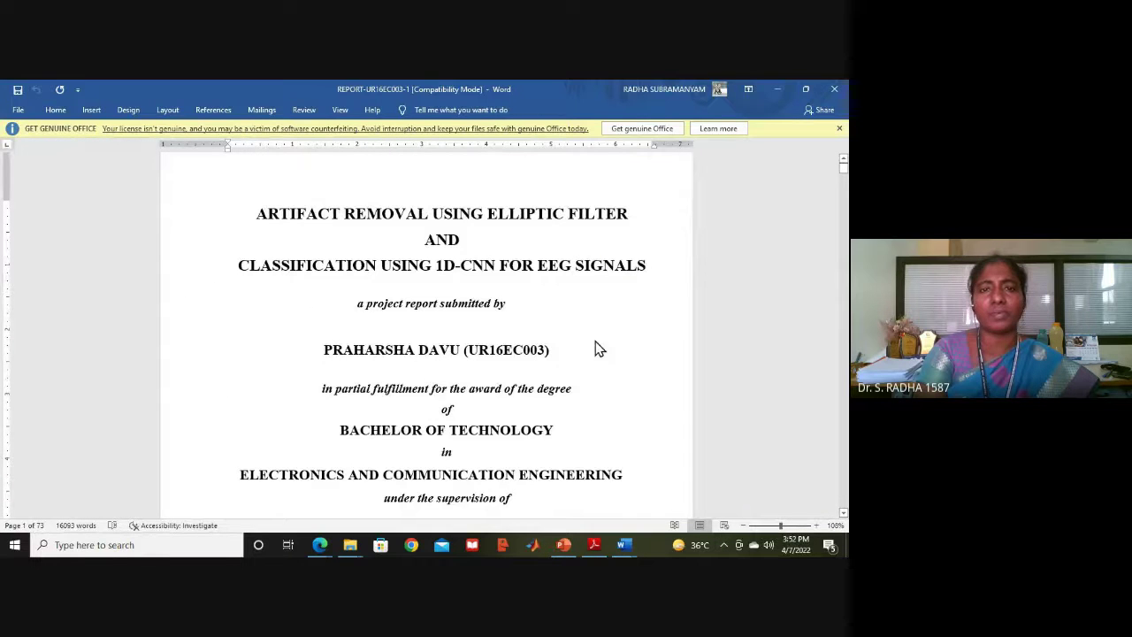
Step: Switch to the PowerPoint file inserting page numbers and review the thesis numbering overview slide and the Step1 slide
left_click(563, 546)
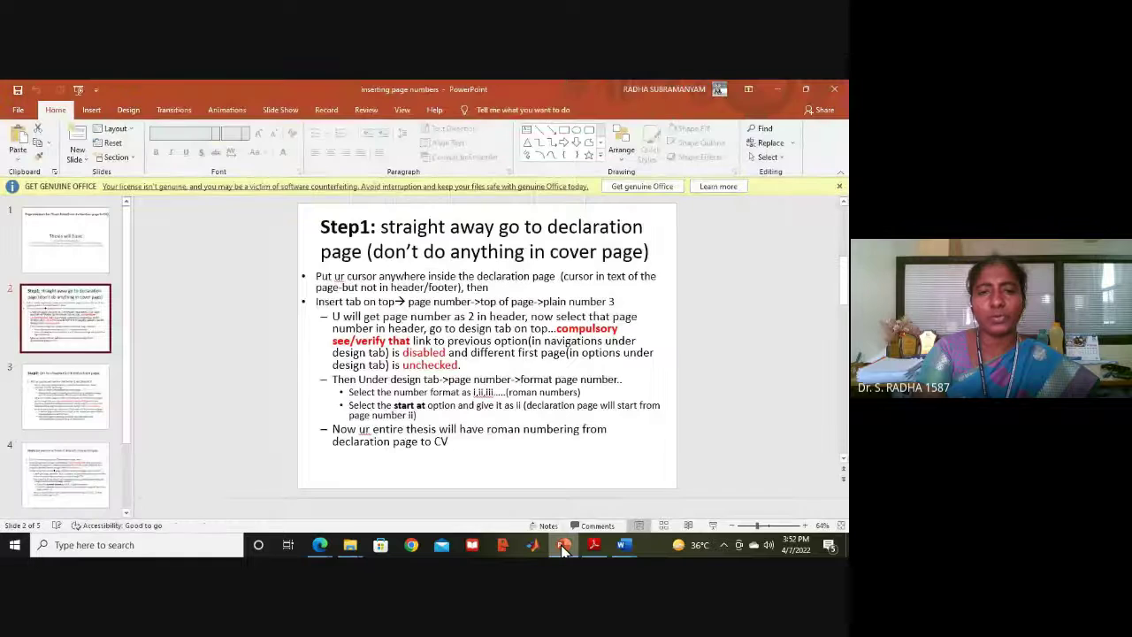
left_click(66, 241)
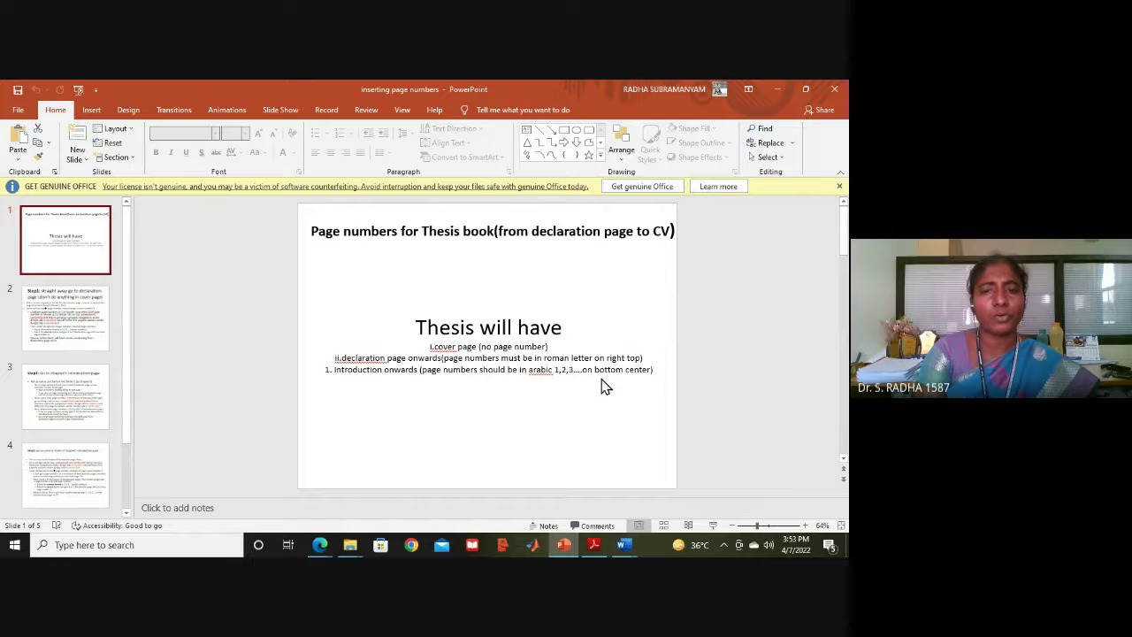
left_click(101, 322)
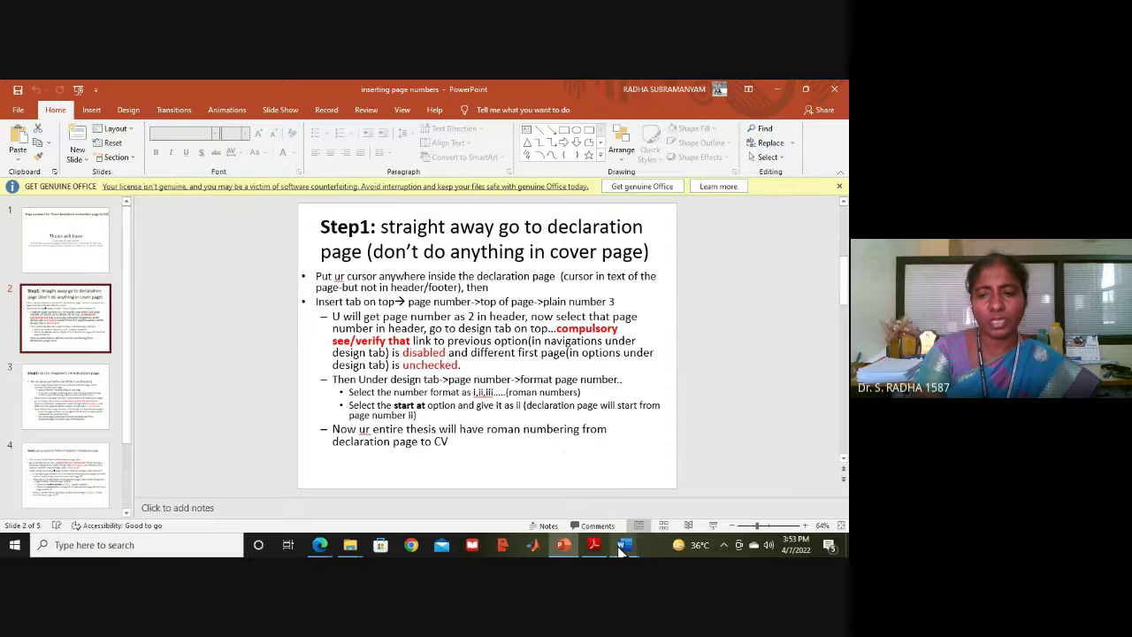
Step: Return to the full report in Word, put the cursor in the Bonafide Certificate text, and recheck the Step1 slide
mouse_move(621, 548)
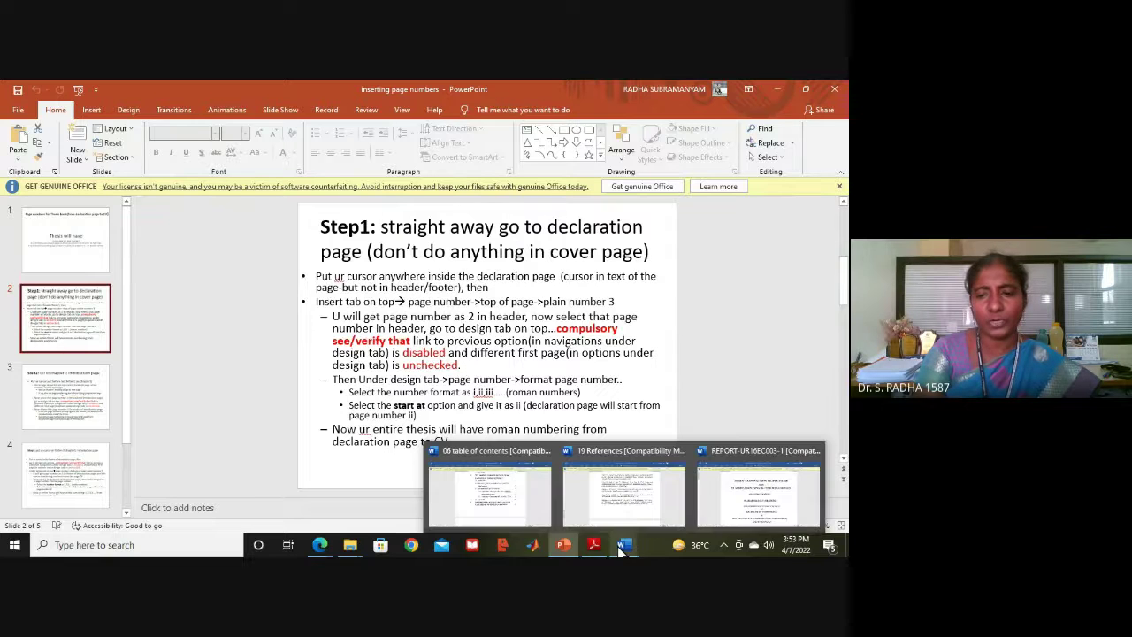
left_click(734, 508)
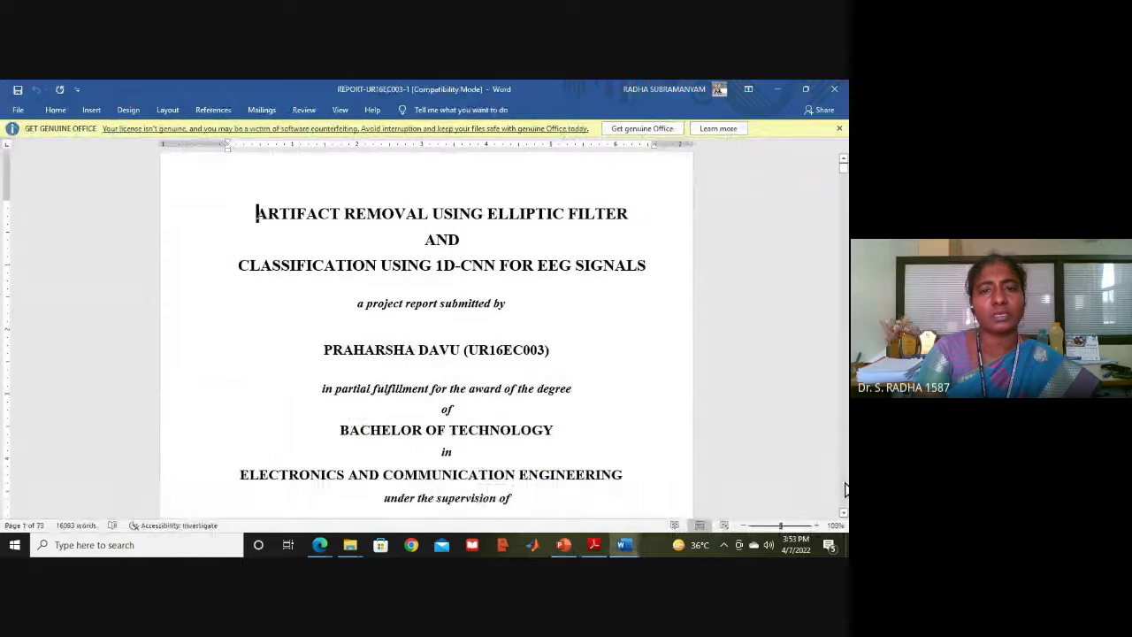
scroll(844, 489, "down", 15)
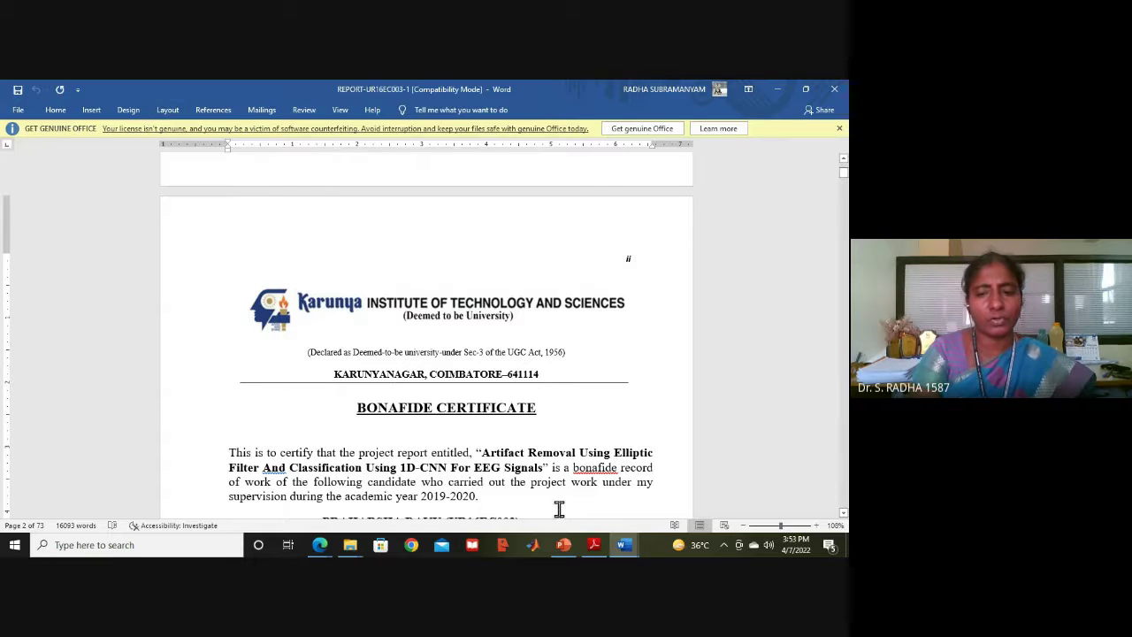
left_click(559, 548)
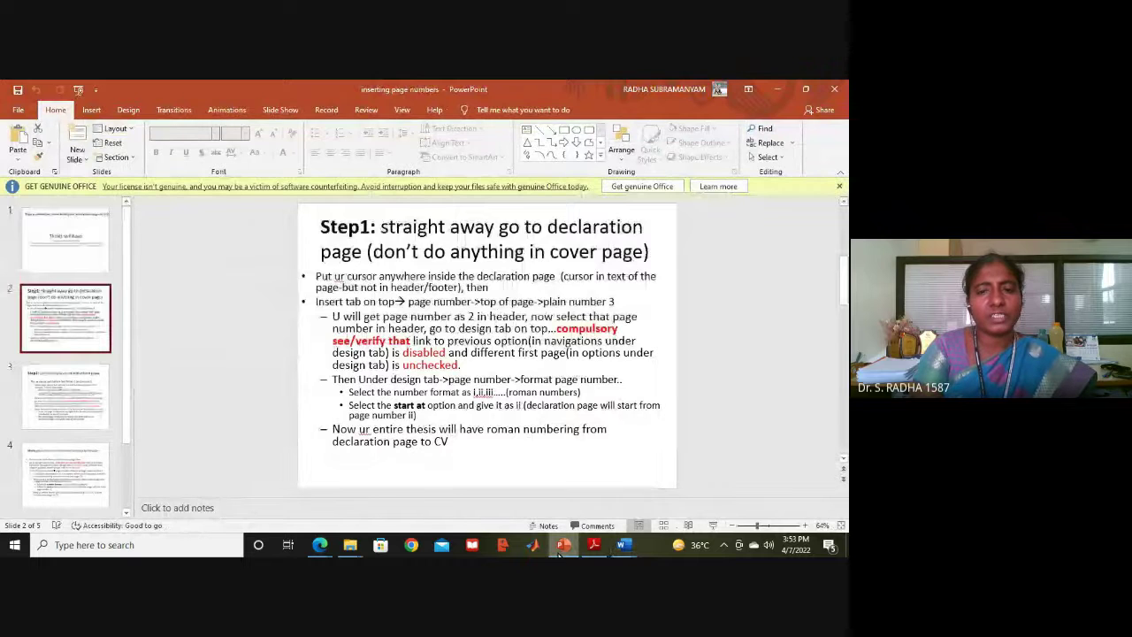
left_click(560, 548)
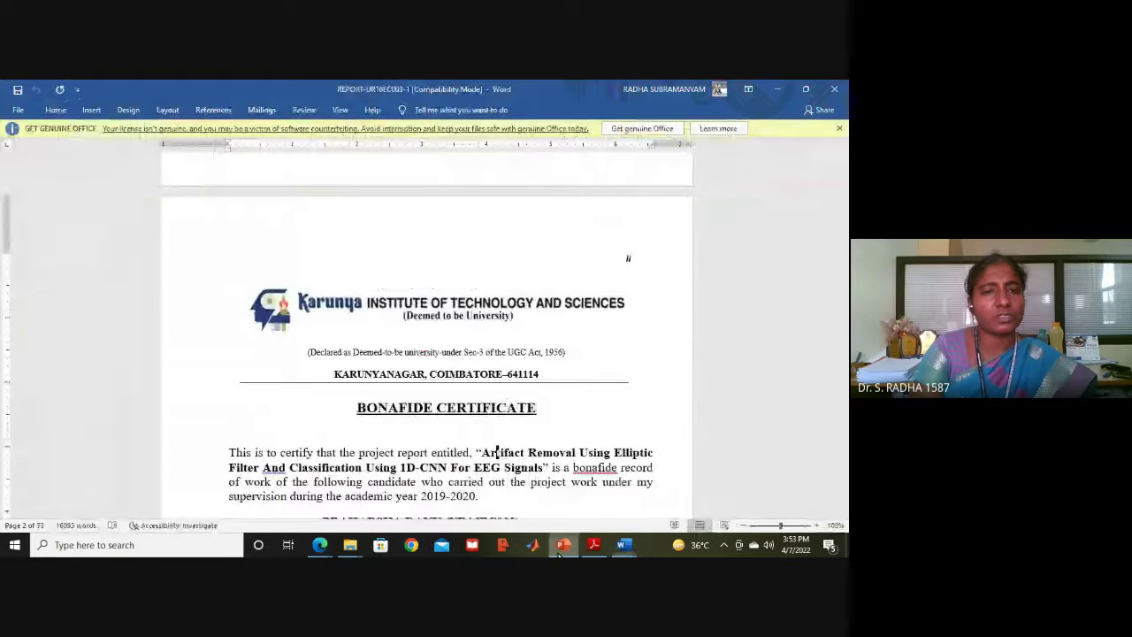
Step: Insert a Plain Number 3 page number at the top of the Bonafide Certificate page and select the number in the header
left_click(91, 112)
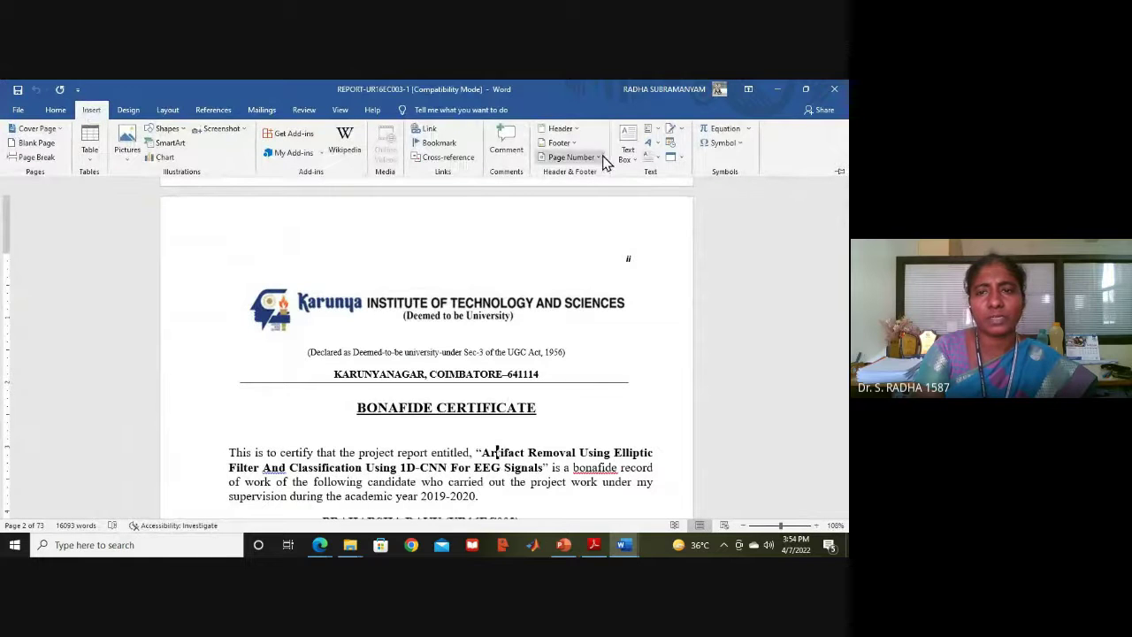
left_click(601, 160)
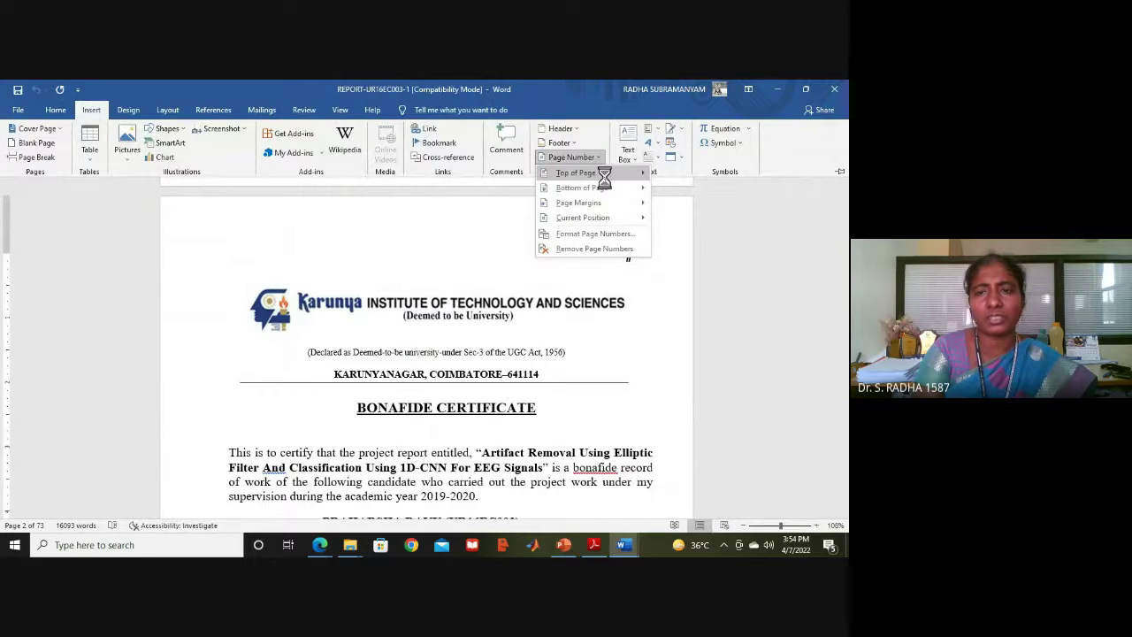
mouse_move(612, 175)
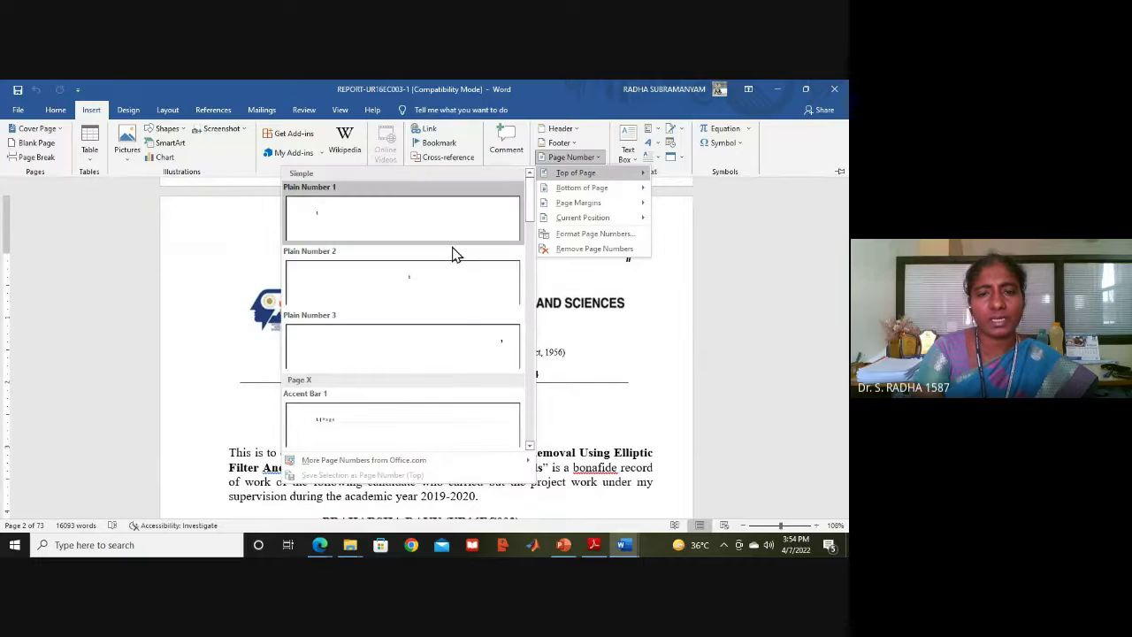
key("Escape")
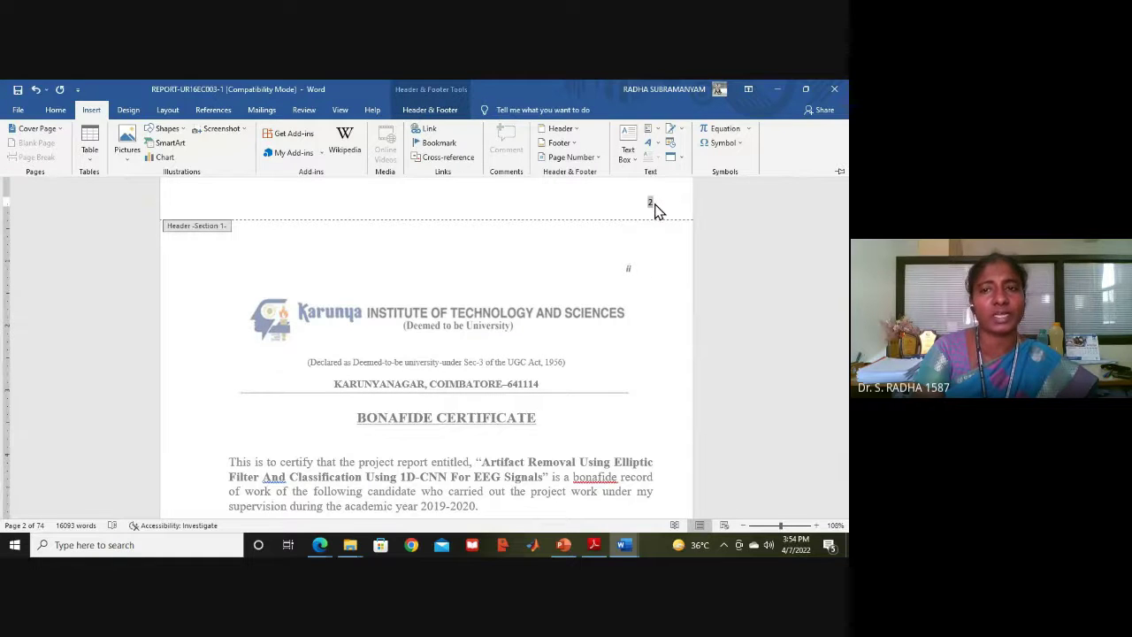
key("ctrl+F1")
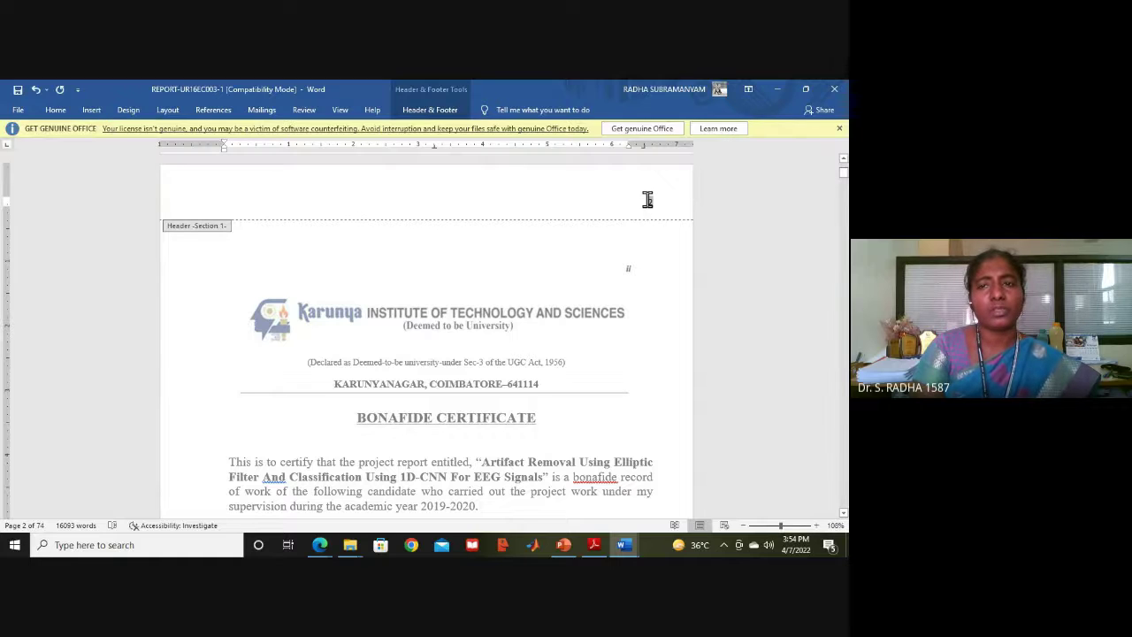
double_click(647, 199)
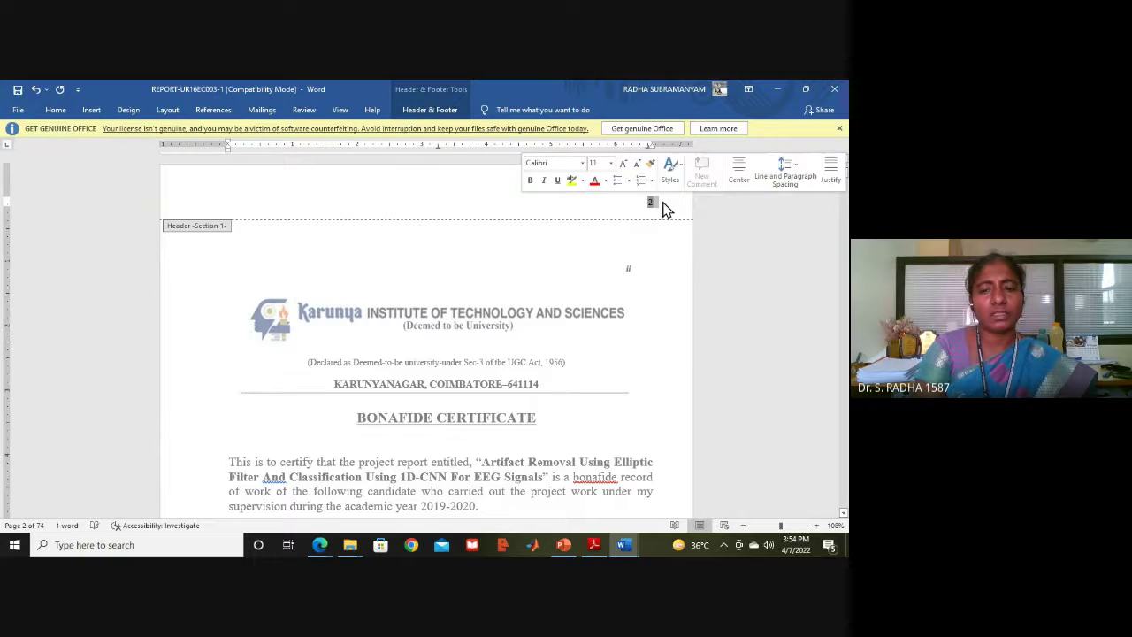
Step: Reread the Step1 instructions in PowerPoint on formatting the header page number, and return to the full report in Word
left_click(564, 545)
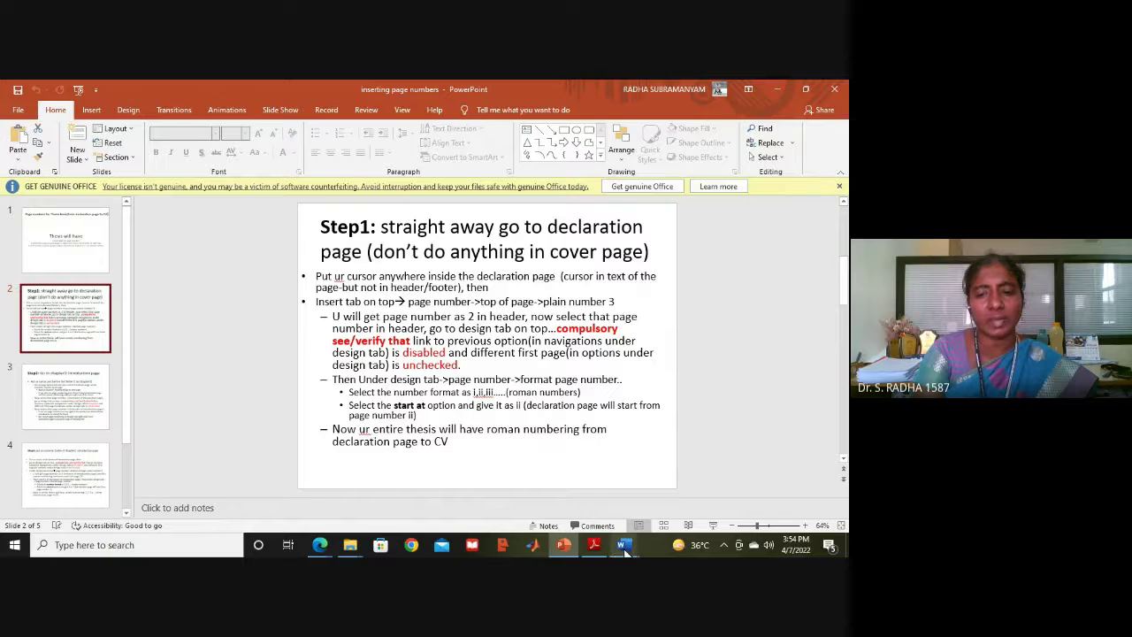
mouse_move(625, 550)
left_click(735, 507)
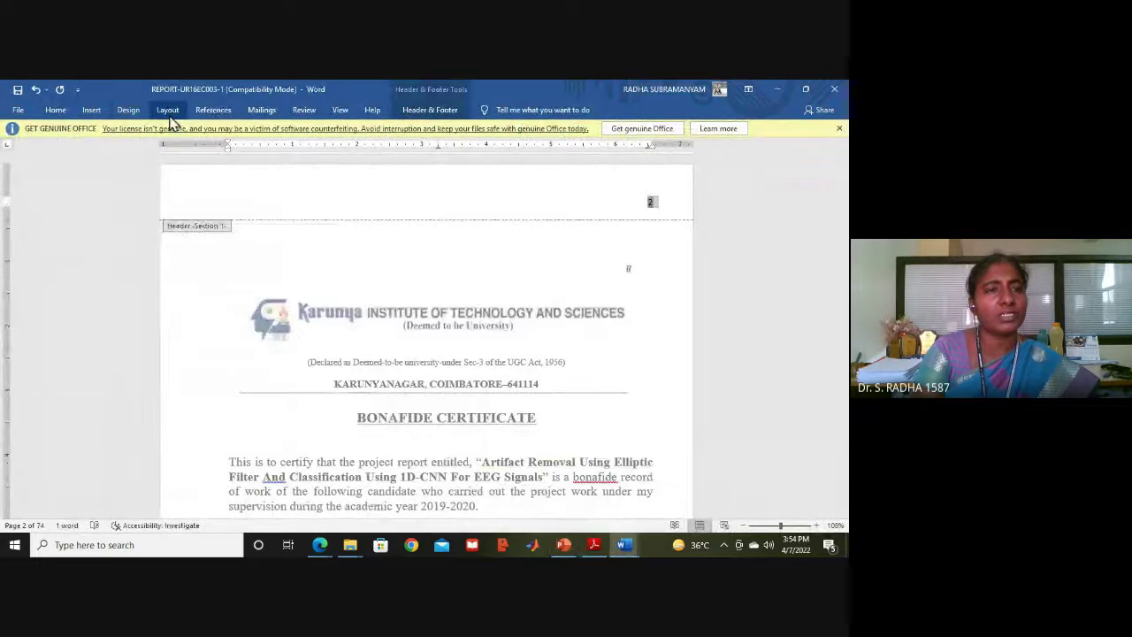
Step: Look for the header design options for the page number, leaving the header once and reselecting the number in it
left_click(129, 110)
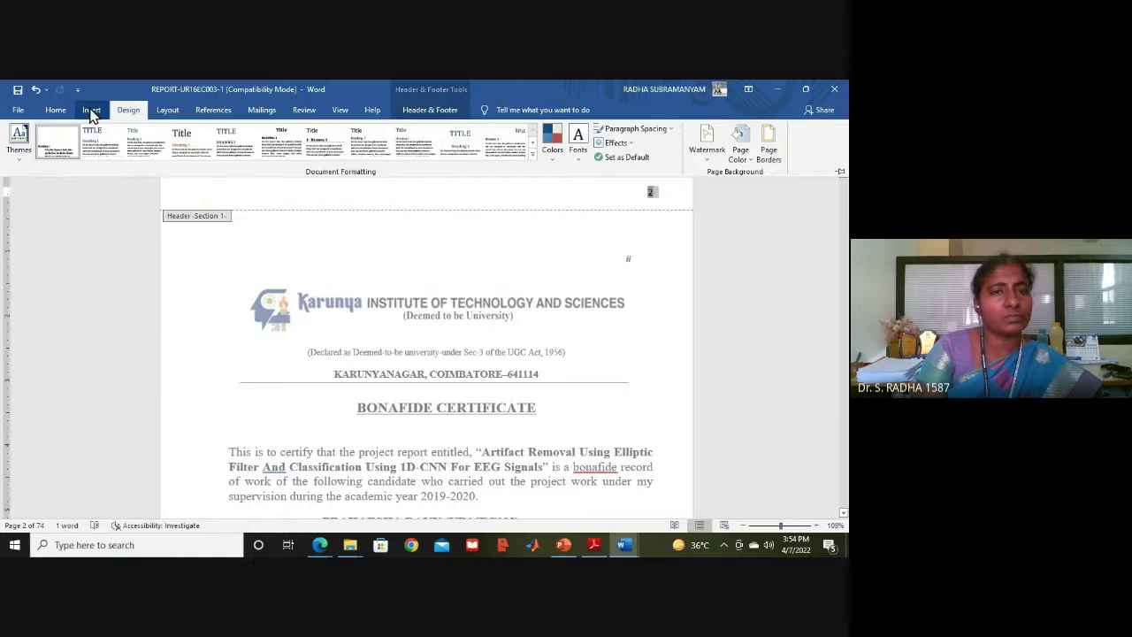
left_click(92, 112)
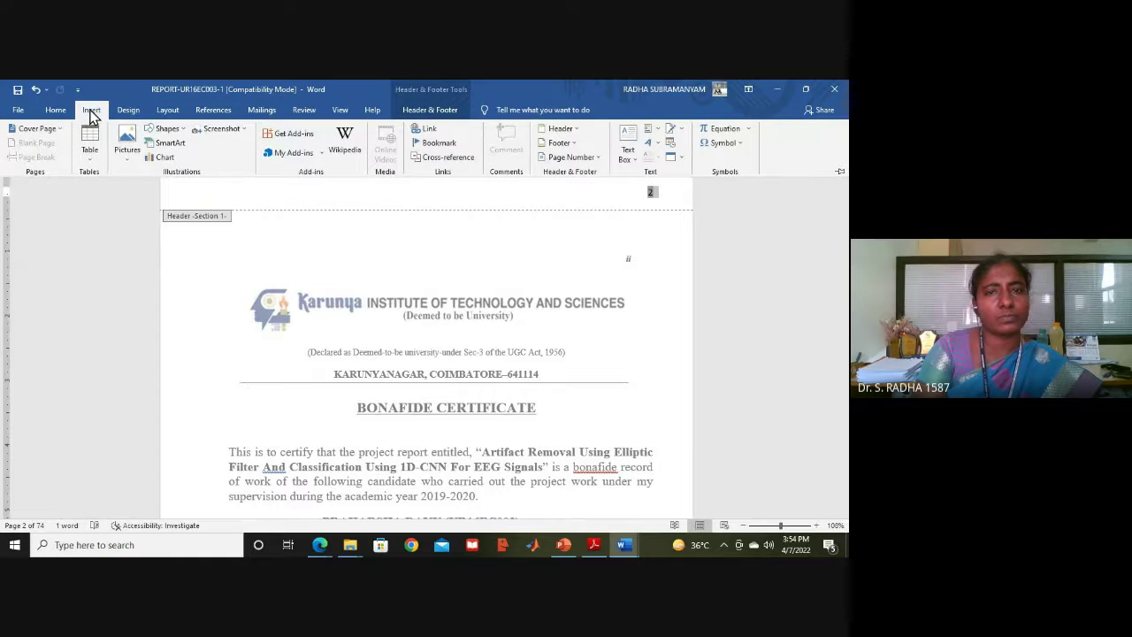
left_click(342, 116)
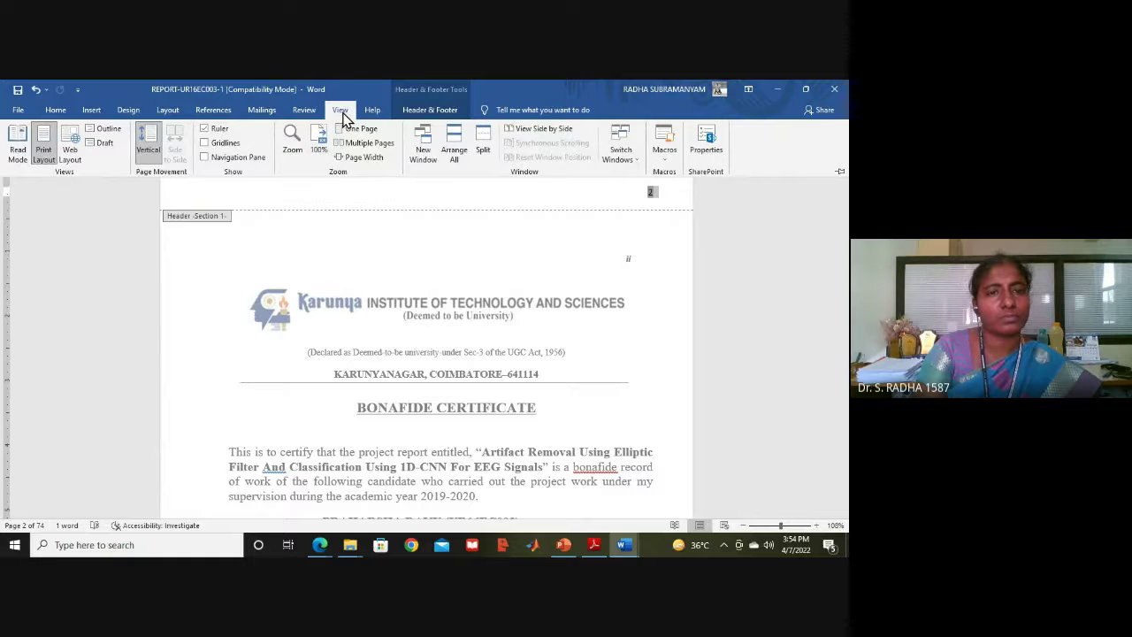
left_click(421, 279)
double_click(446, 345)
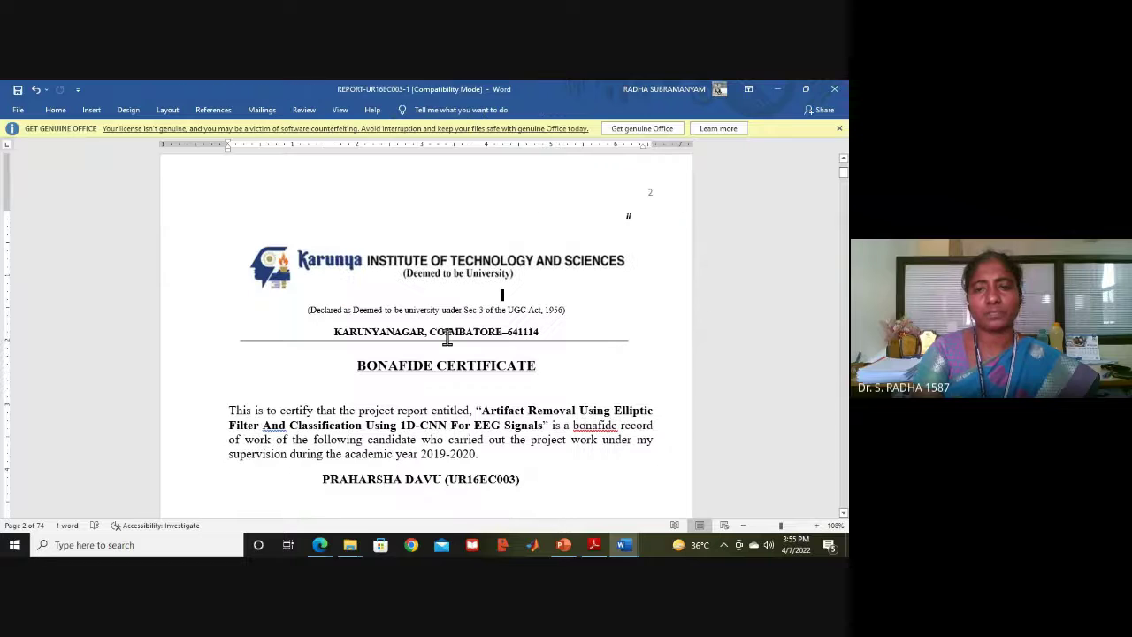
double_click(648, 189)
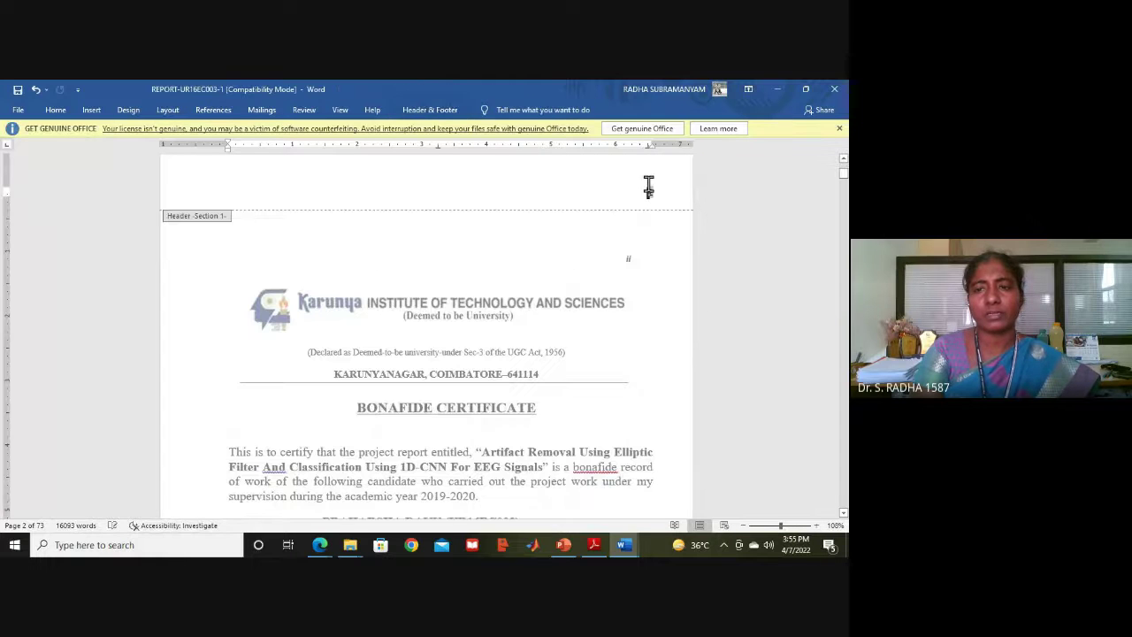
double_click(648, 192)
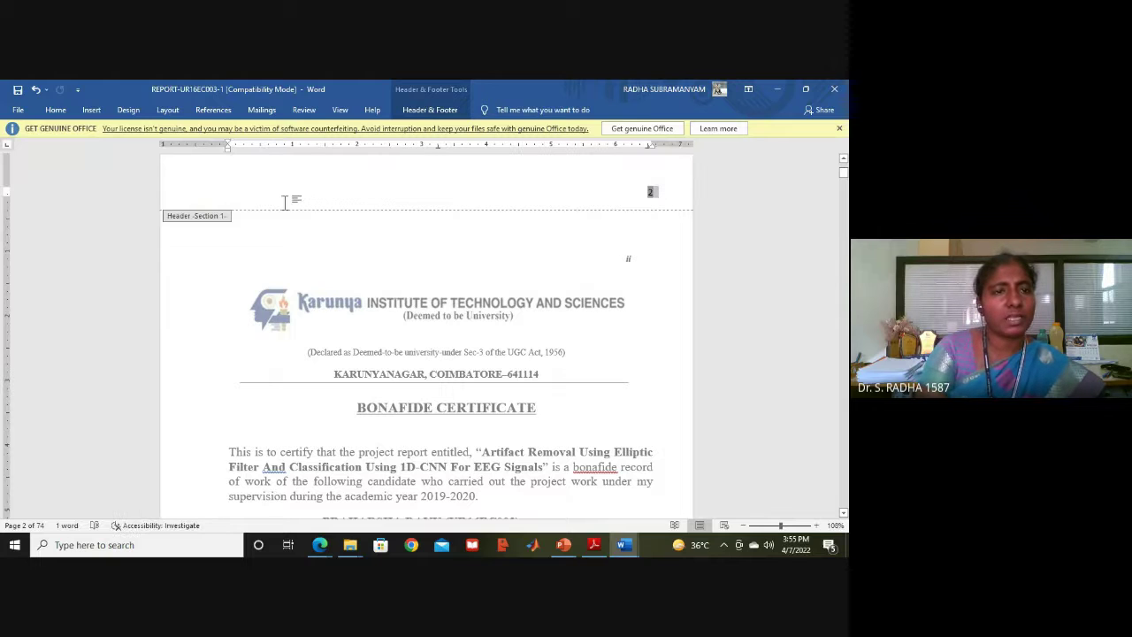
left_click(129, 110)
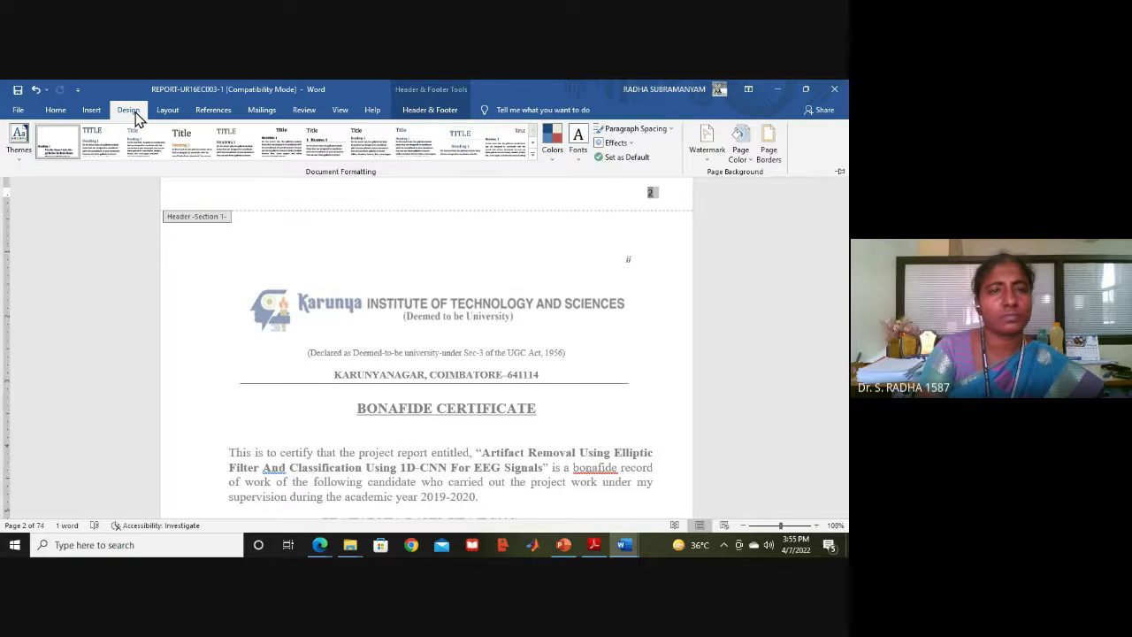
left_click(340, 110)
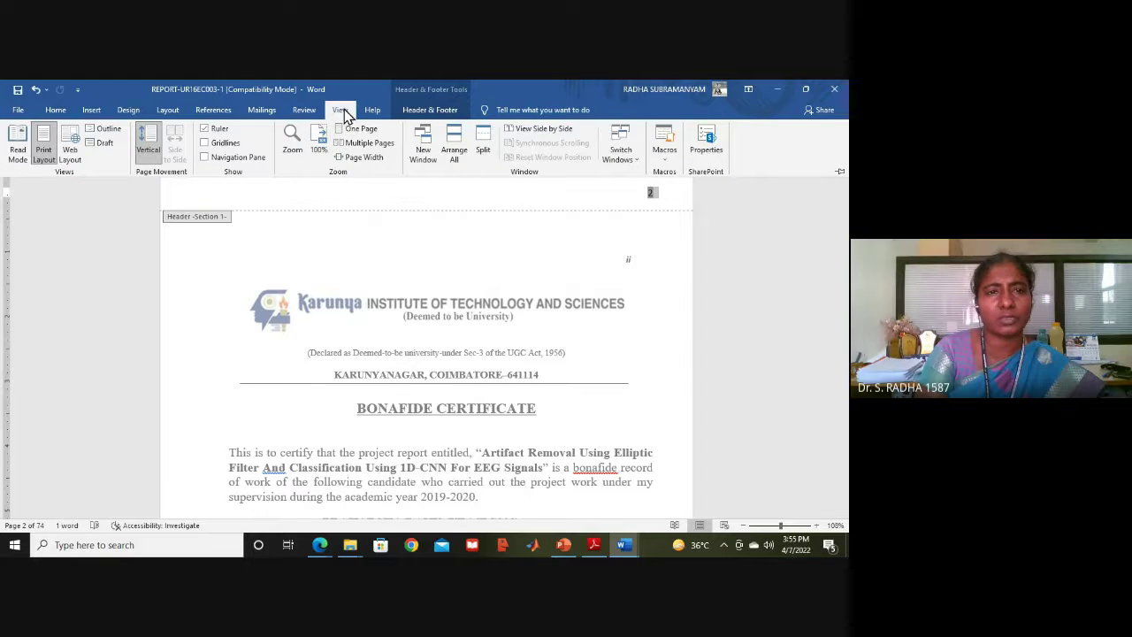
Step: Start closing the full report, cancel the save prompt, and switch to the Word document 19 References with its text deselected
left_click(833, 91)
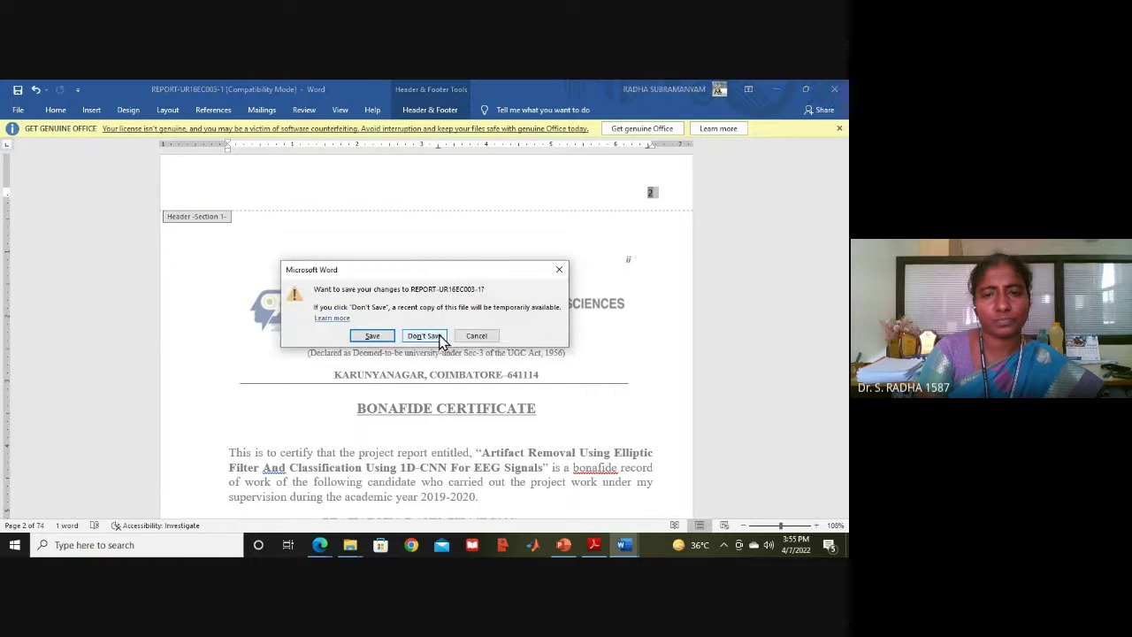
left_click(560, 269)
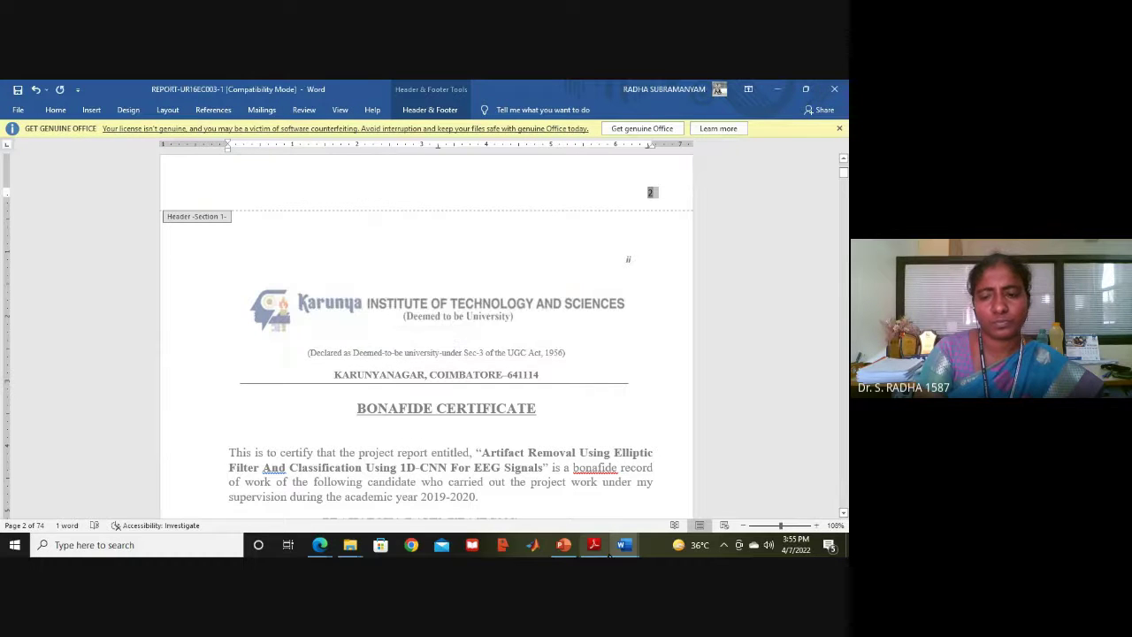
mouse_move(619, 547)
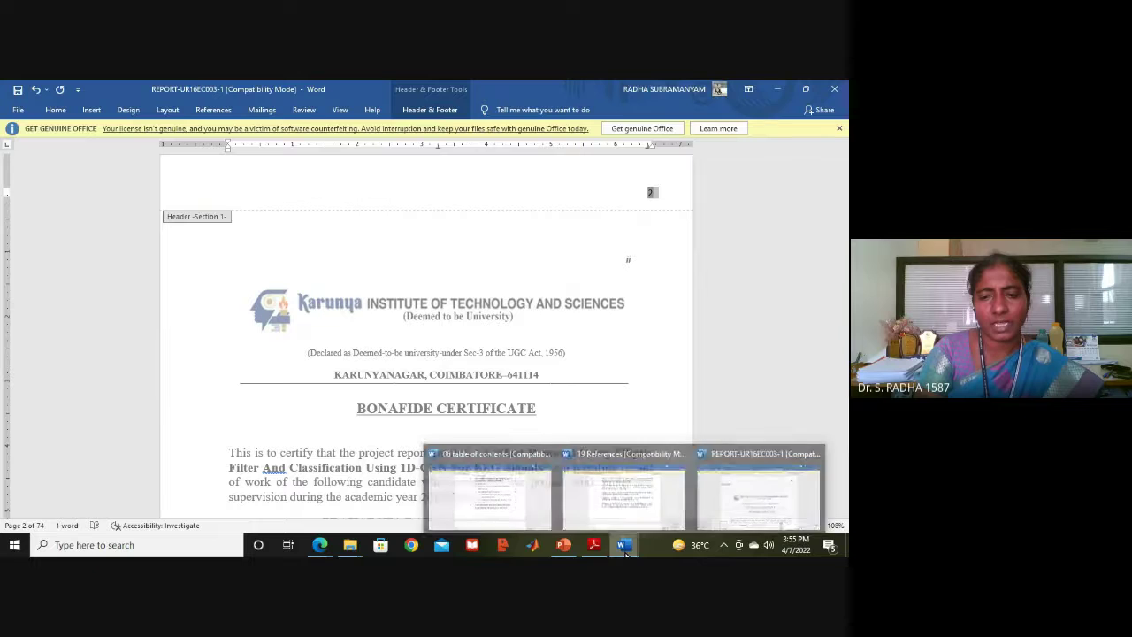
left_click(601, 493)
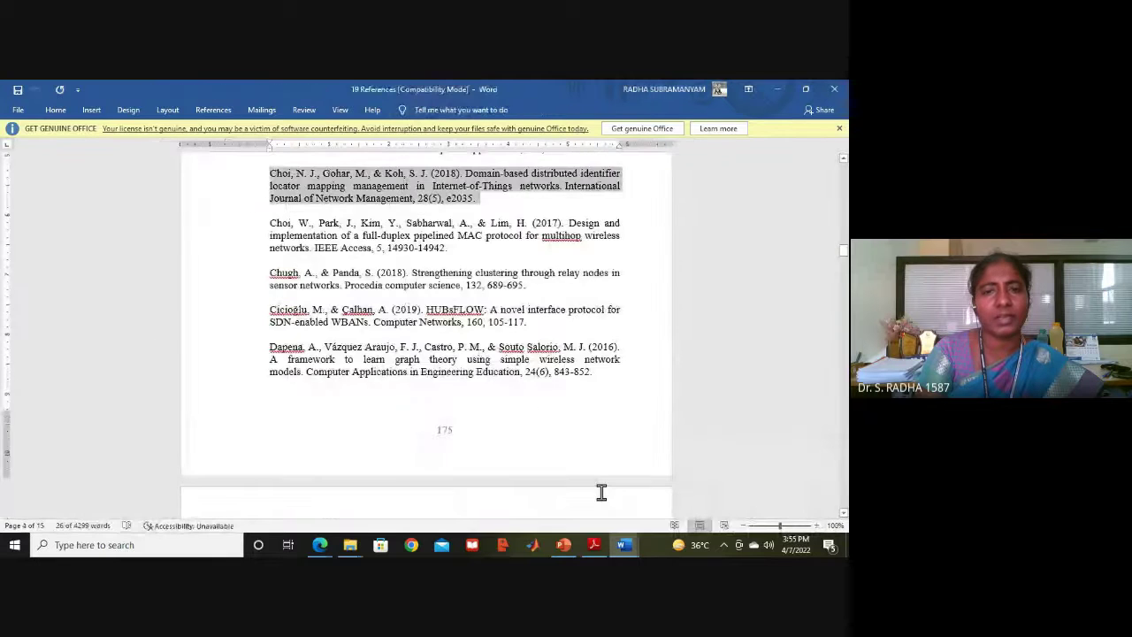
left_click(488, 252)
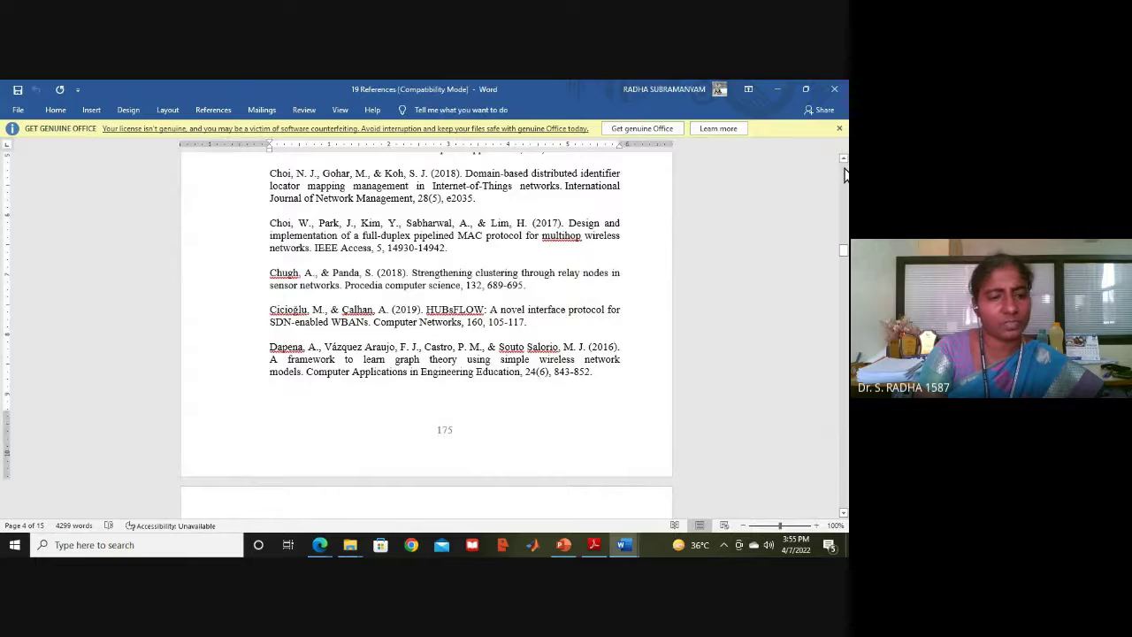
Step: Insert a Plain Number 3 page number at the top of the page in the header of the references document's second page
left_click_drag(842, 254, 843, 161)
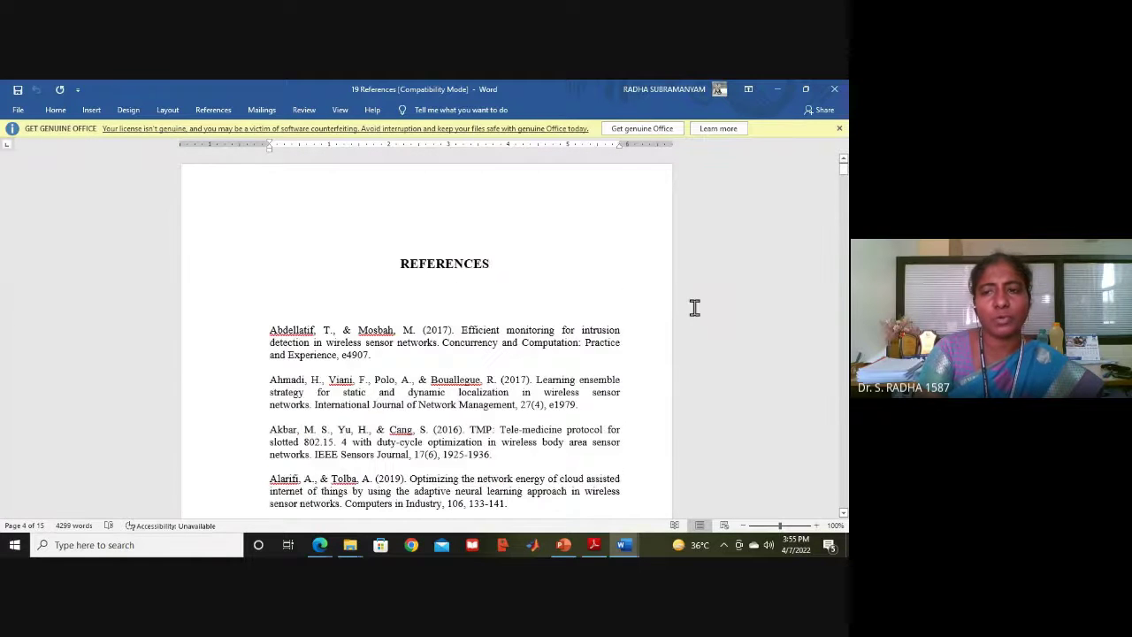
scroll(533, 359, "down", 15)
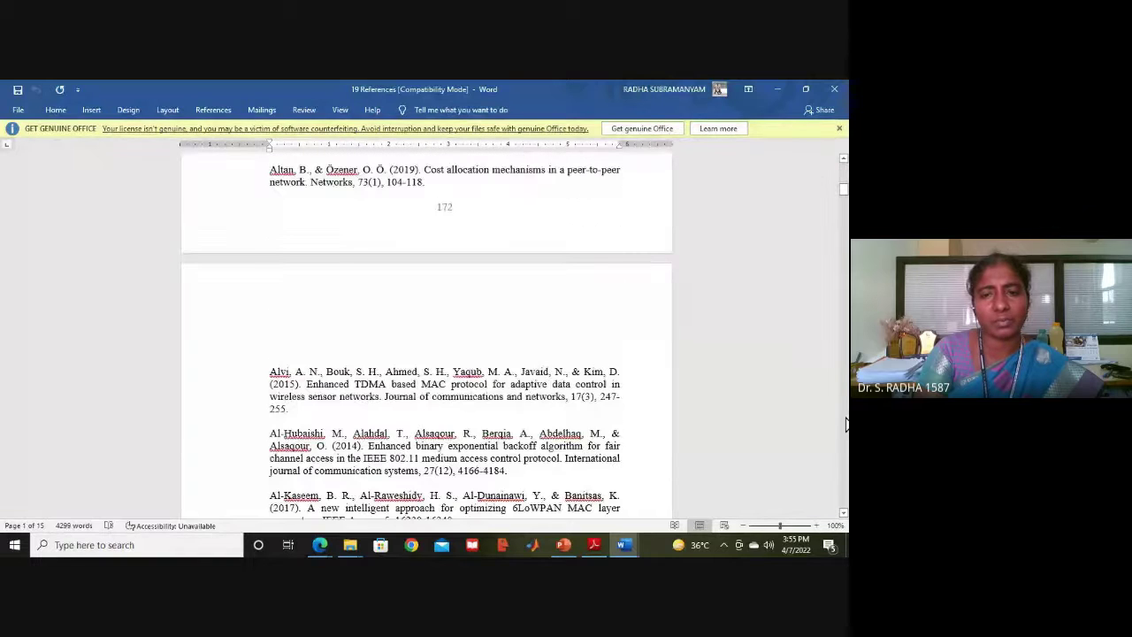
double_click(493, 186)
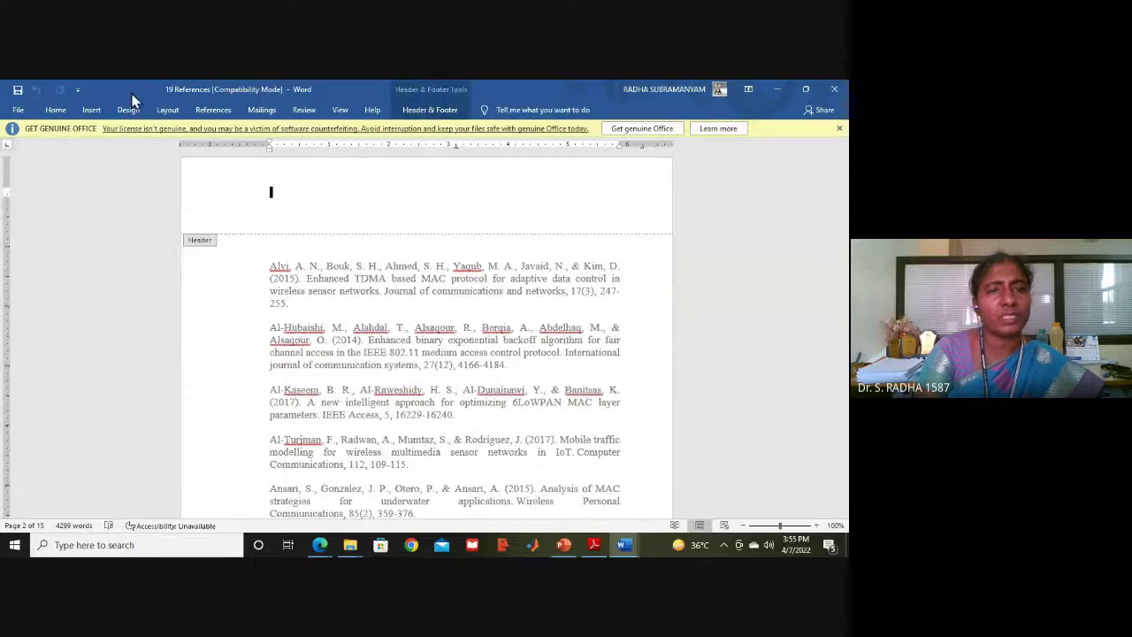
left_click(92, 111)
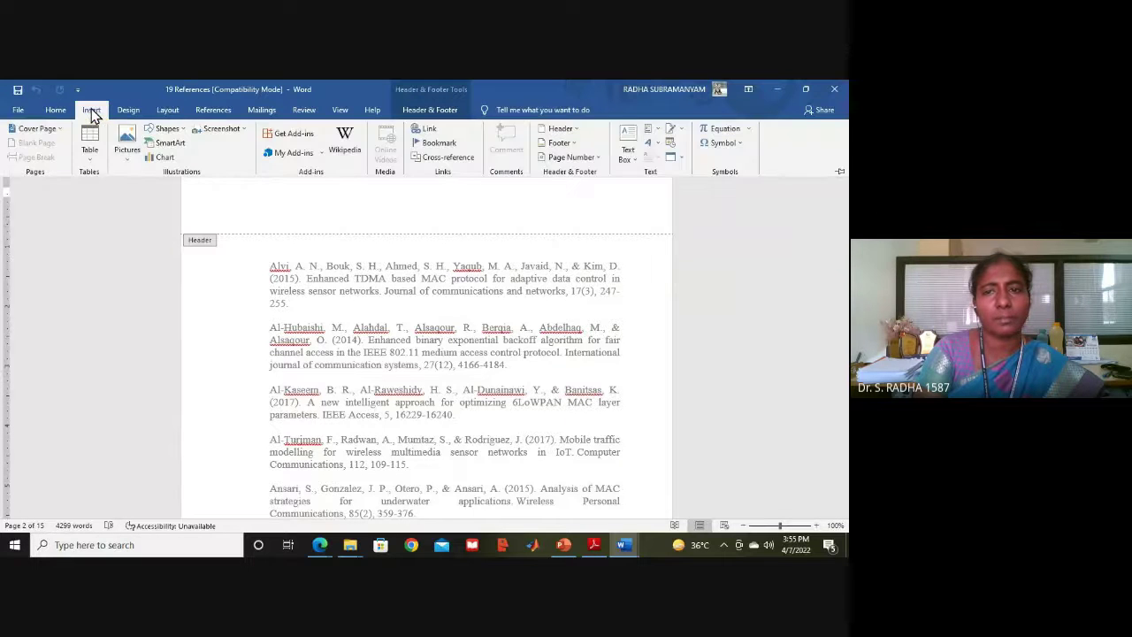
left_click(588, 161)
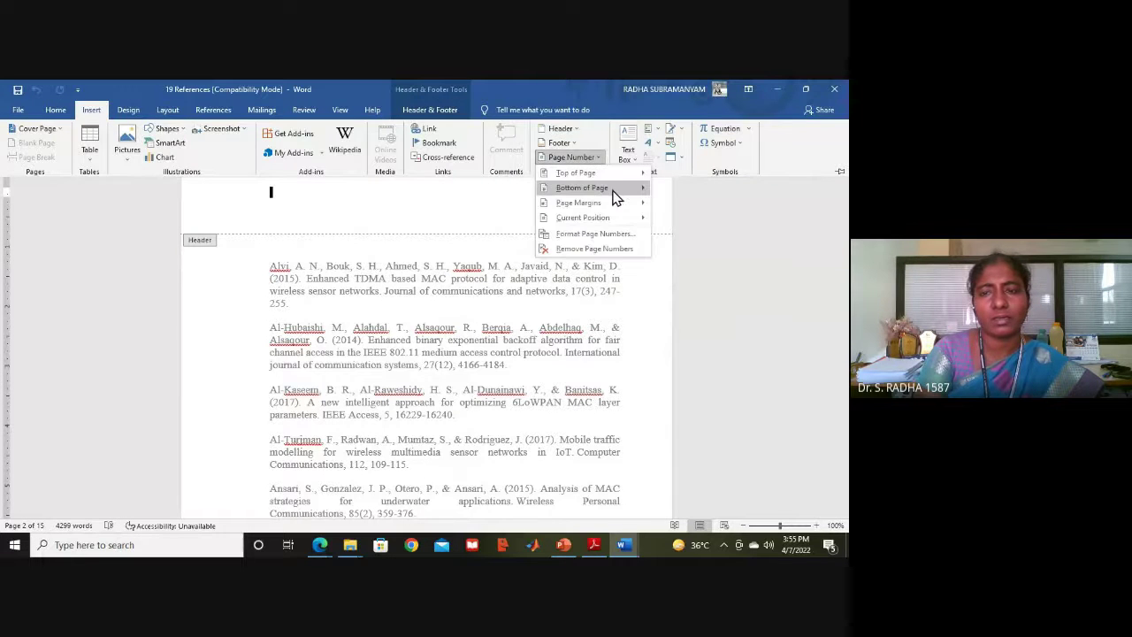
mouse_move(619, 173)
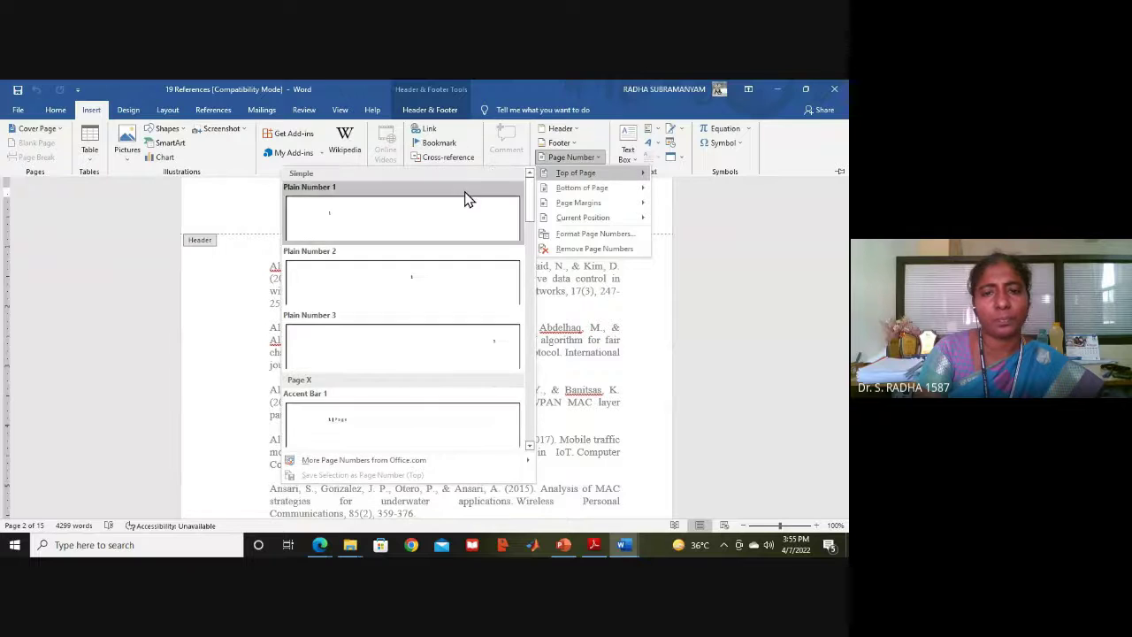
left_click(469, 353)
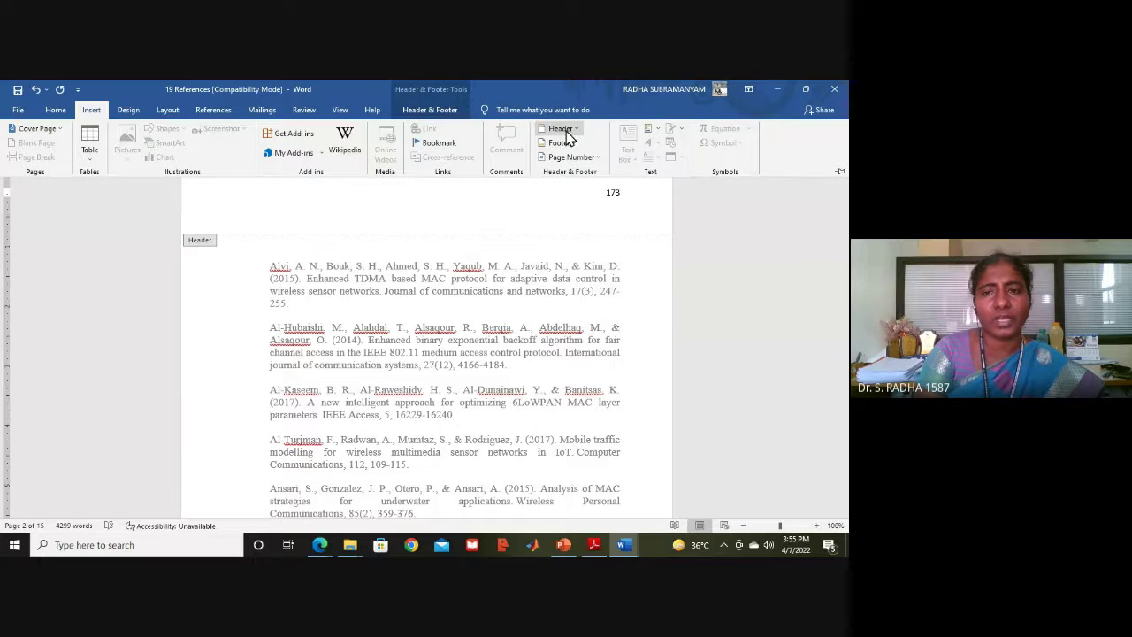
Step: Select the page number in the second page's header and look for the options to format it
left_click(611, 195)
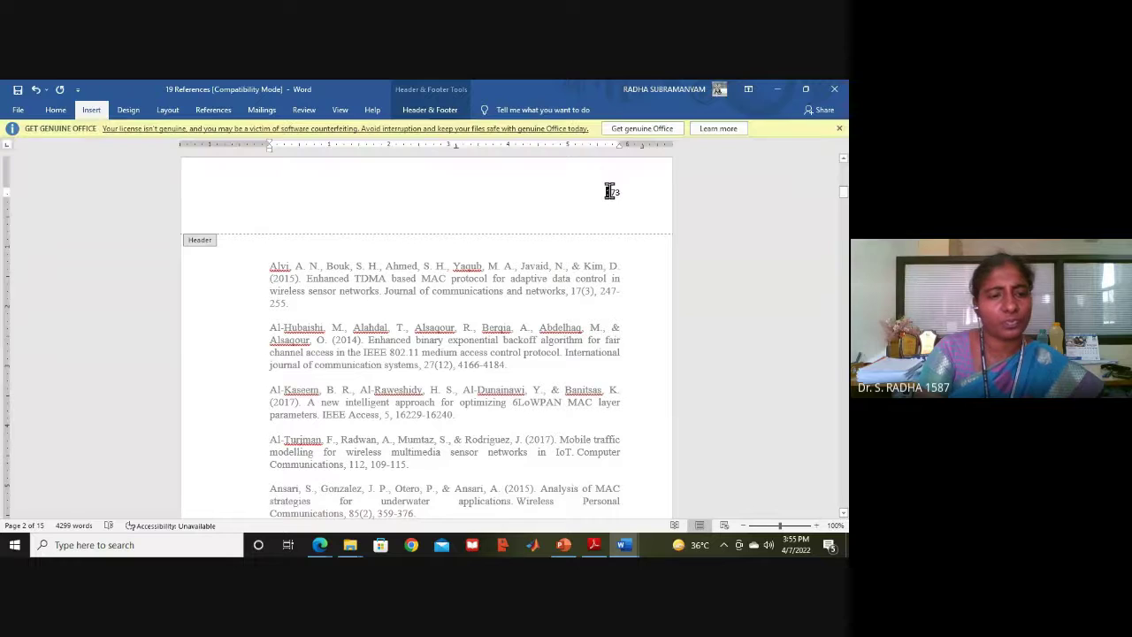
double_click(610, 193)
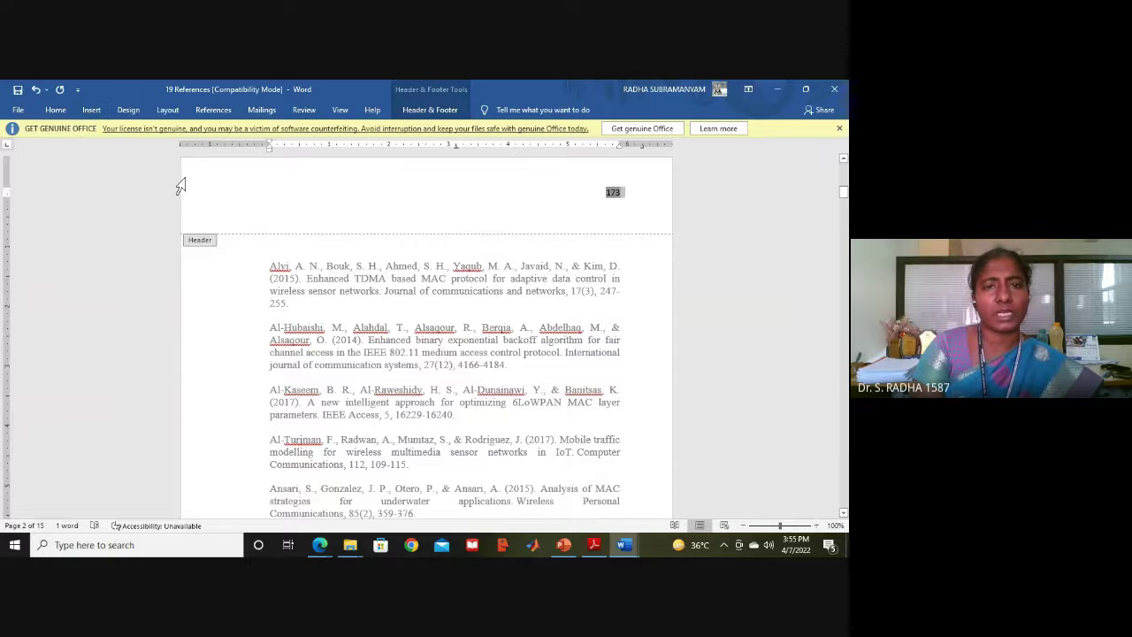
left_click(168, 110)
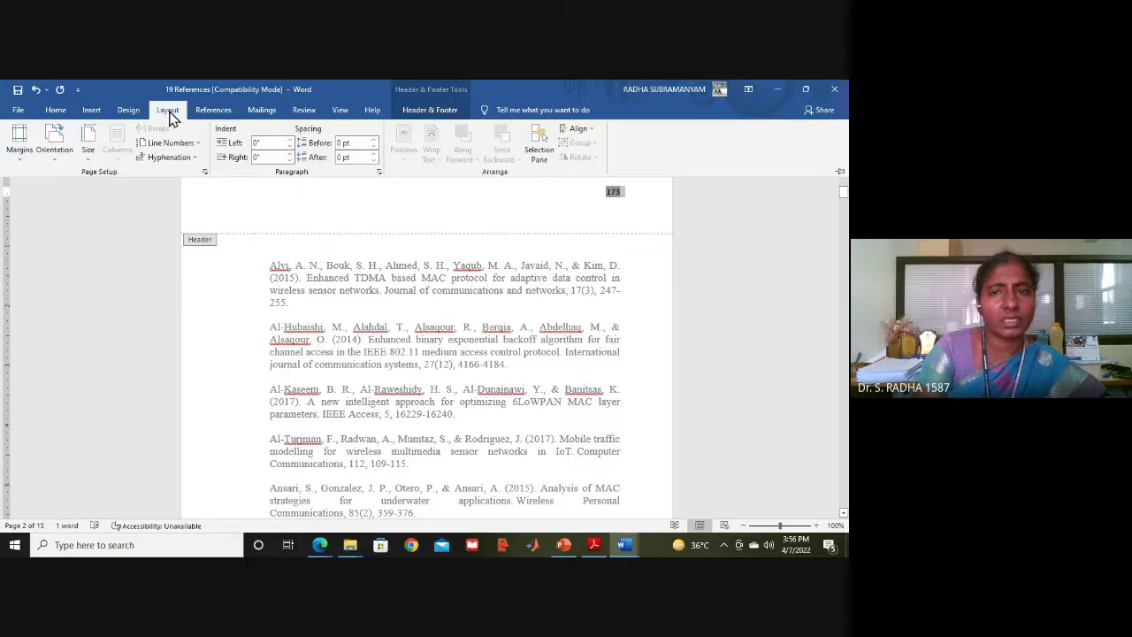
left_click(129, 112)
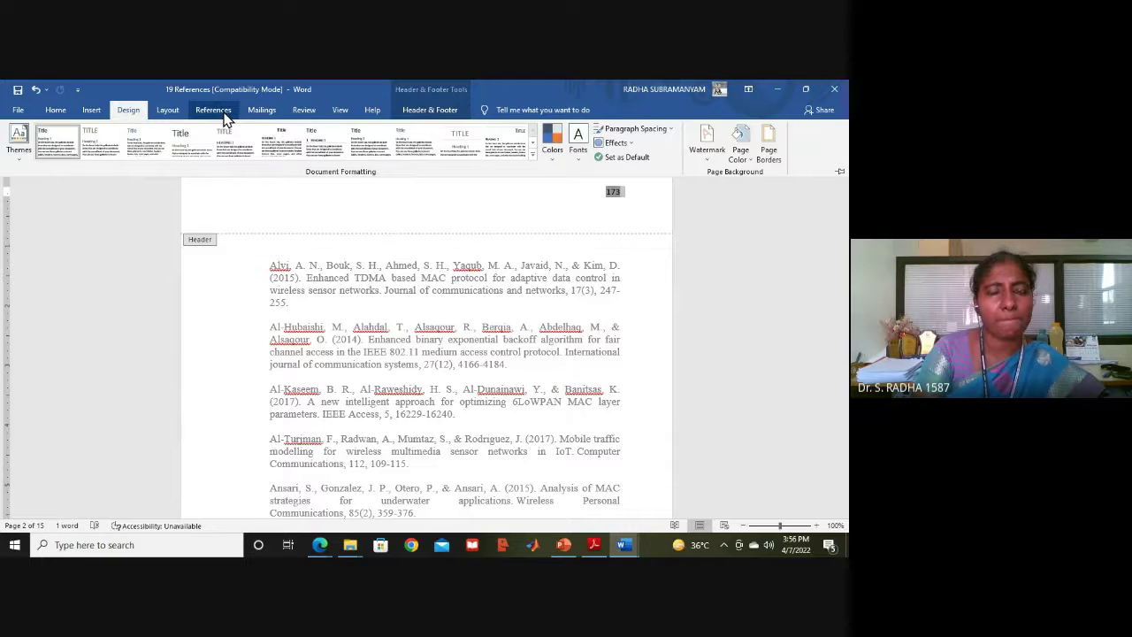
left_click(55, 110)
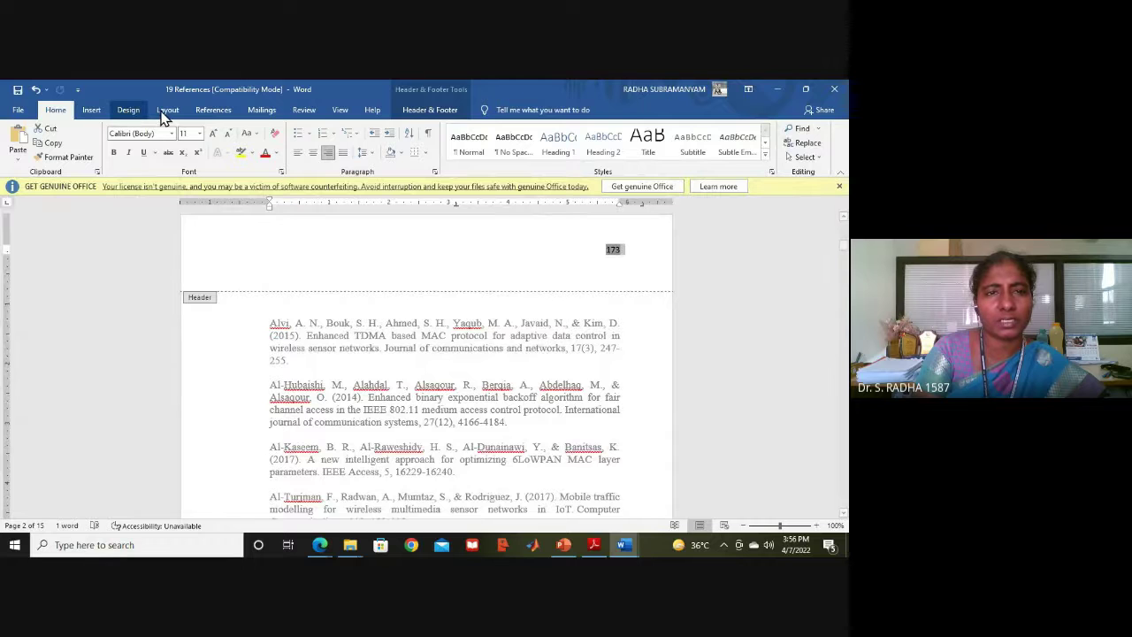
left_click(297, 113)
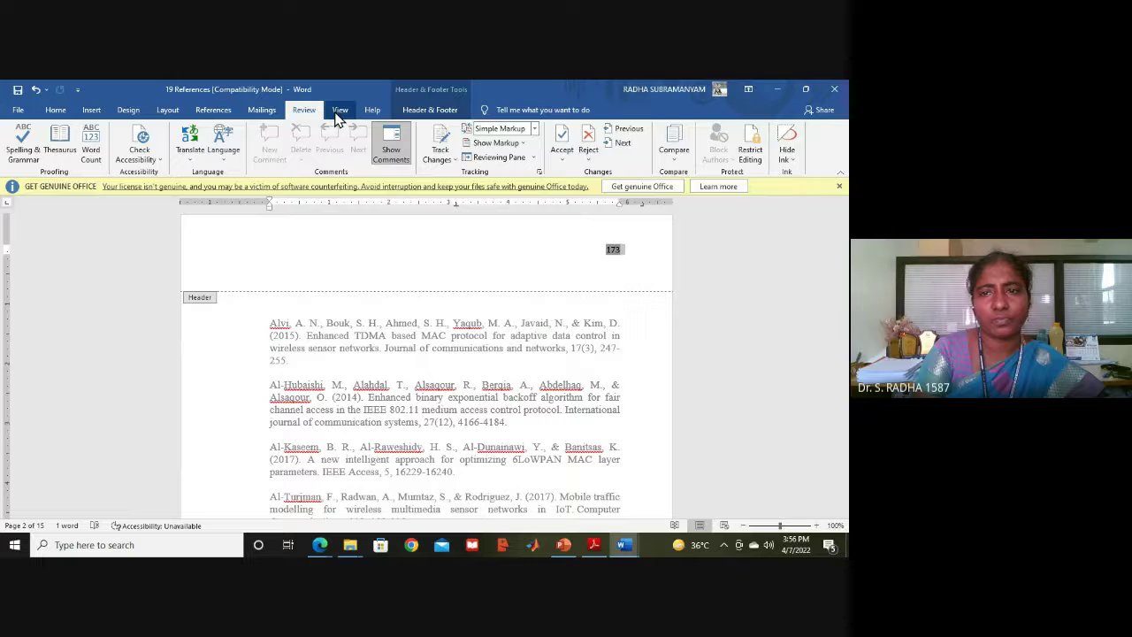
left_click(338, 112)
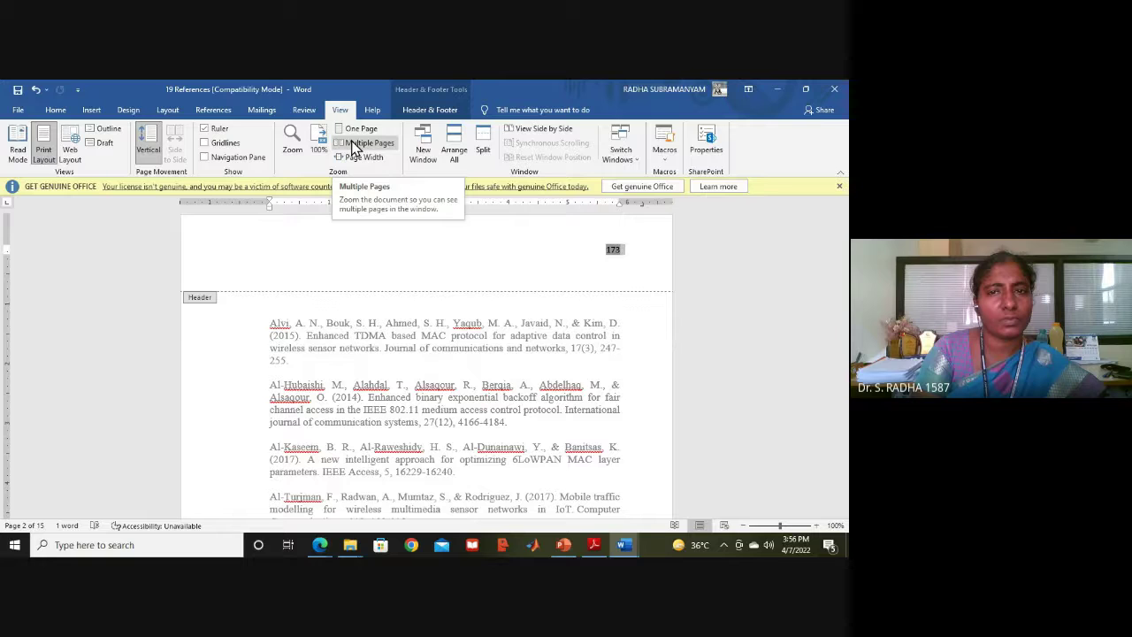
Step: Format the header page numbers as i, ii, iii starting at 2, and leave the header on the first page
left_click(433, 111)
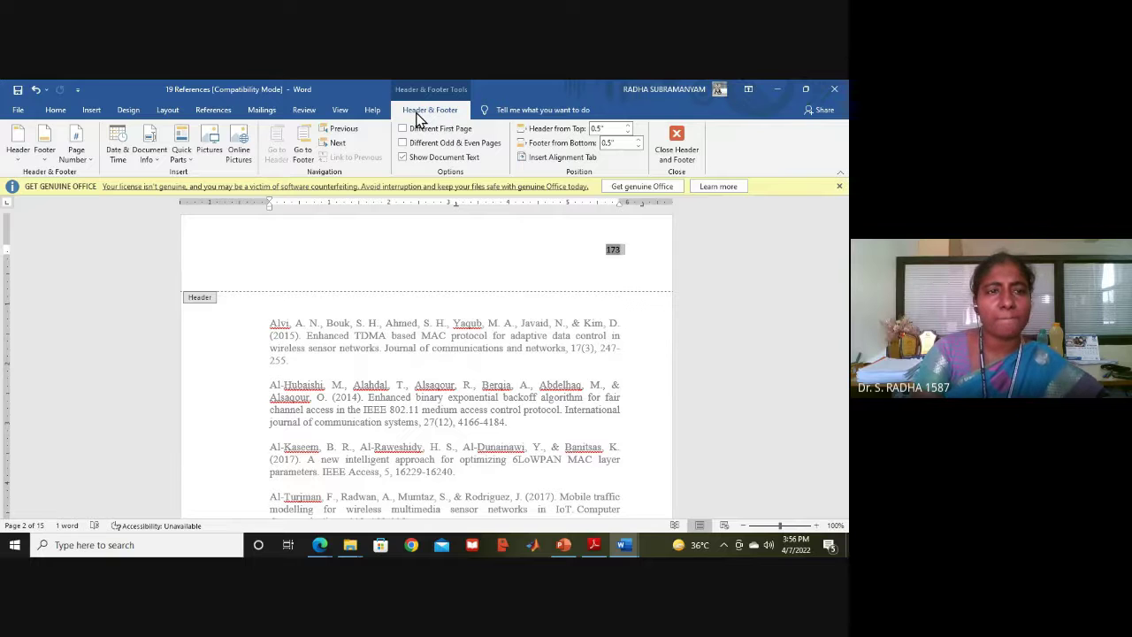
left_click(91, 159)
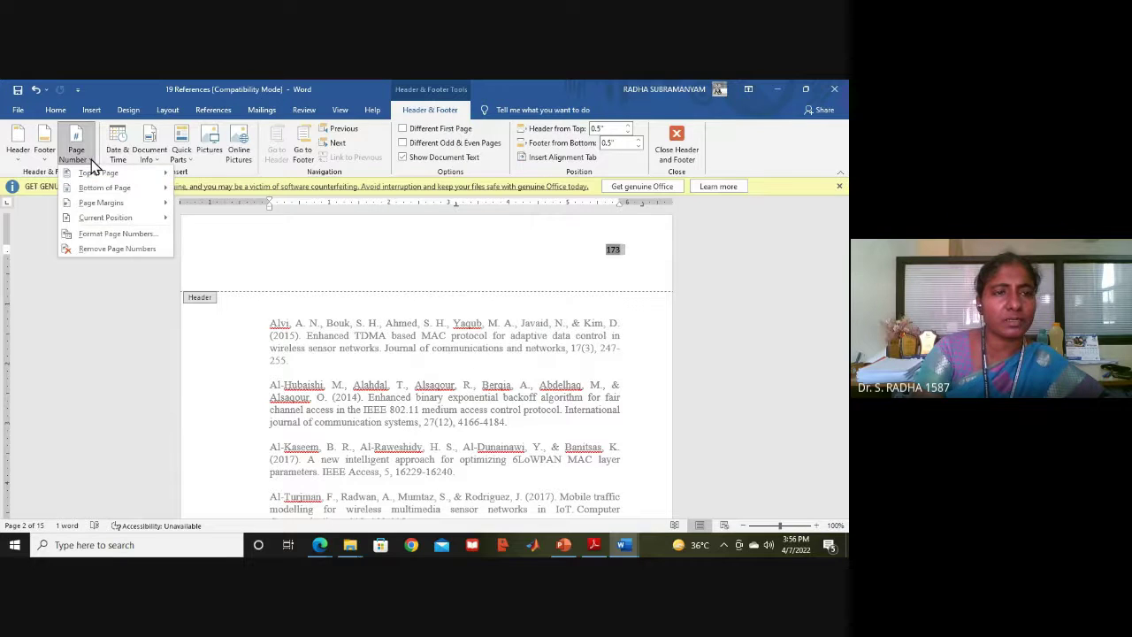
left_click(132, 235)
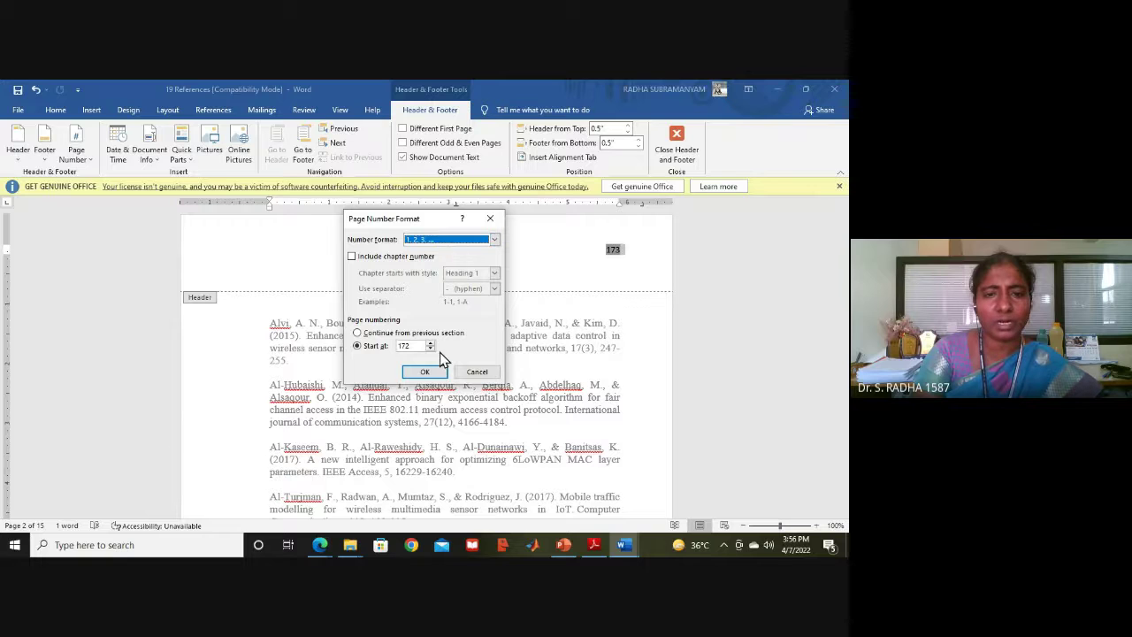
left_click(414, 346)
type("2")
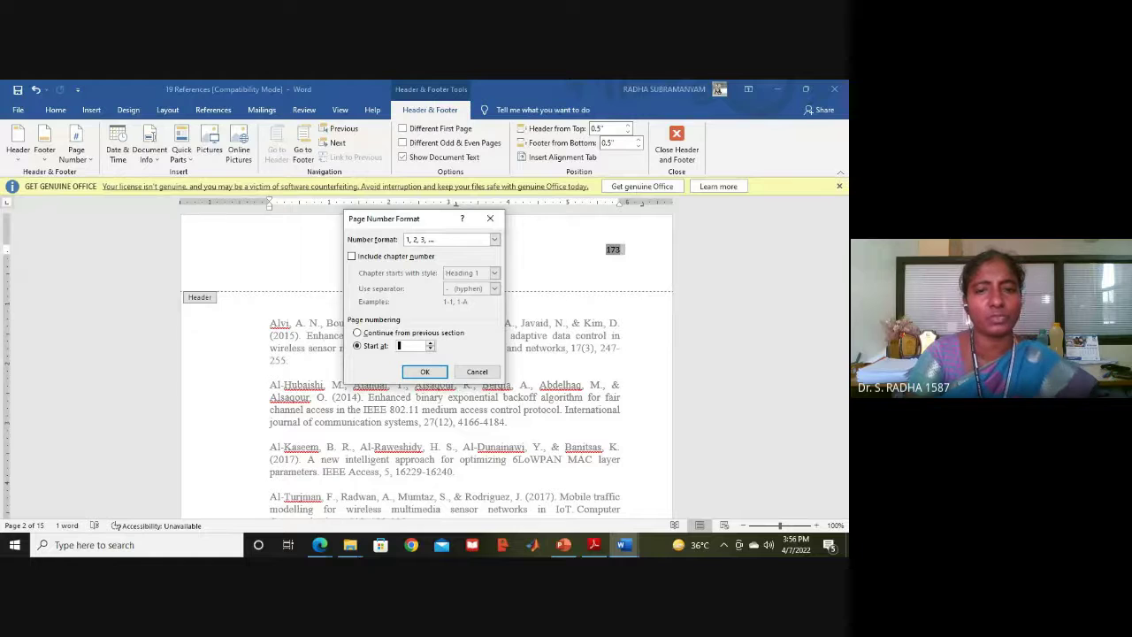
type("2")
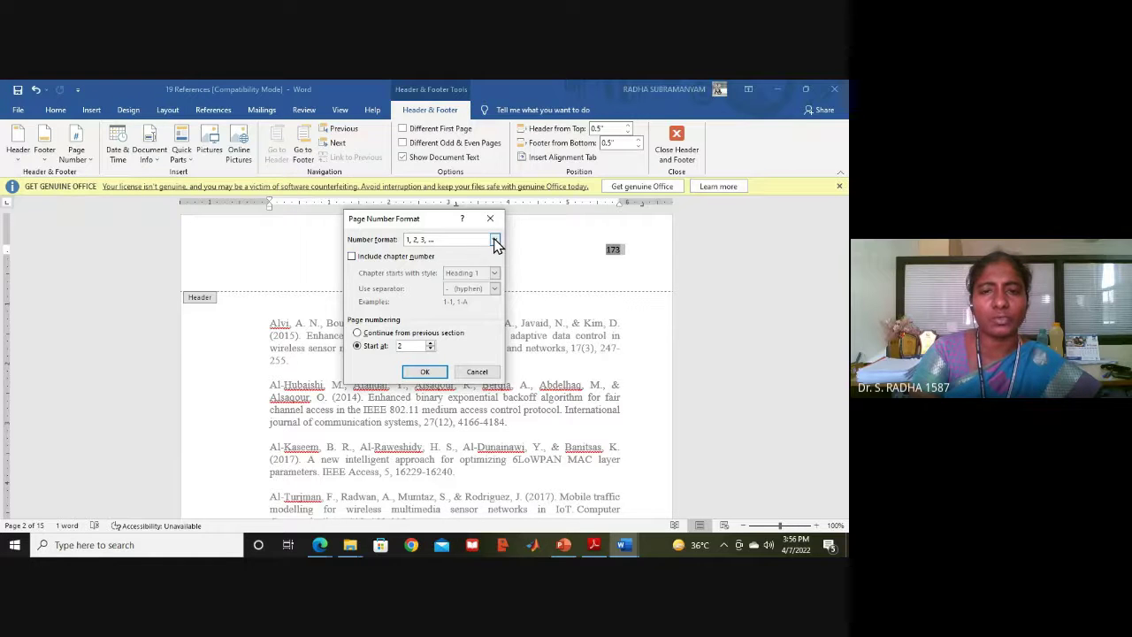
left_click(494, 240)
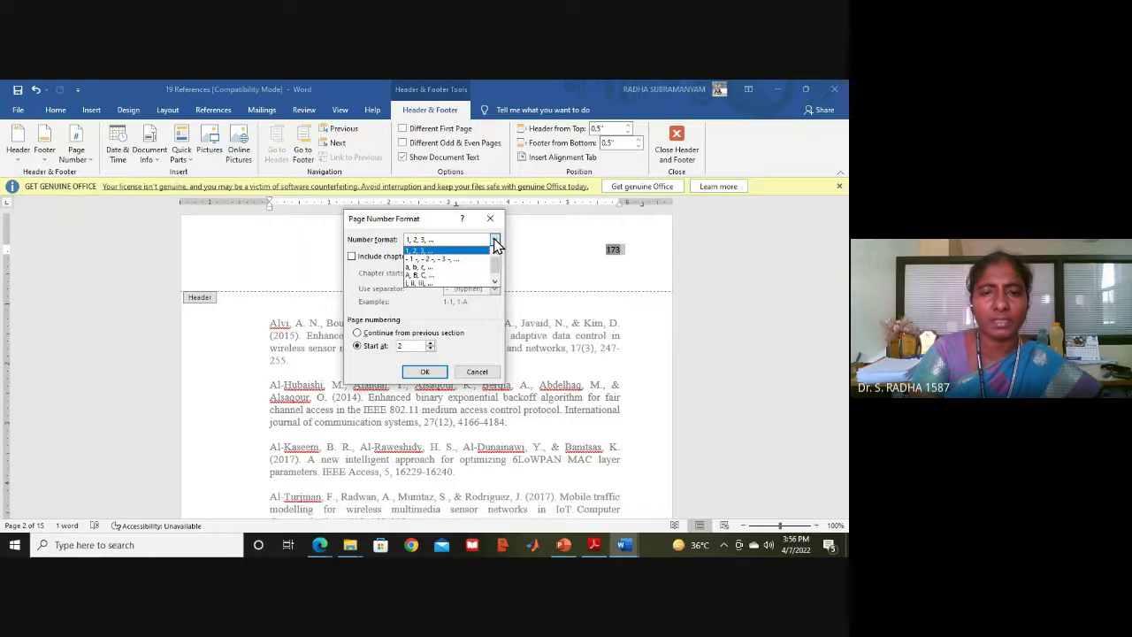
left_click(428, 283)
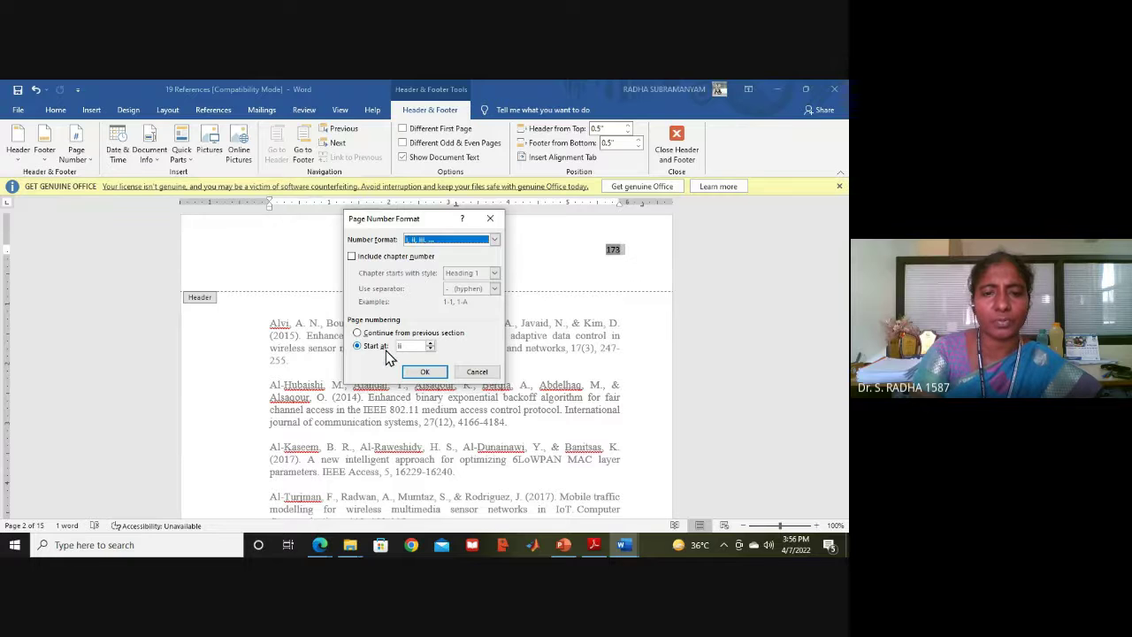
left_click(425, 371)
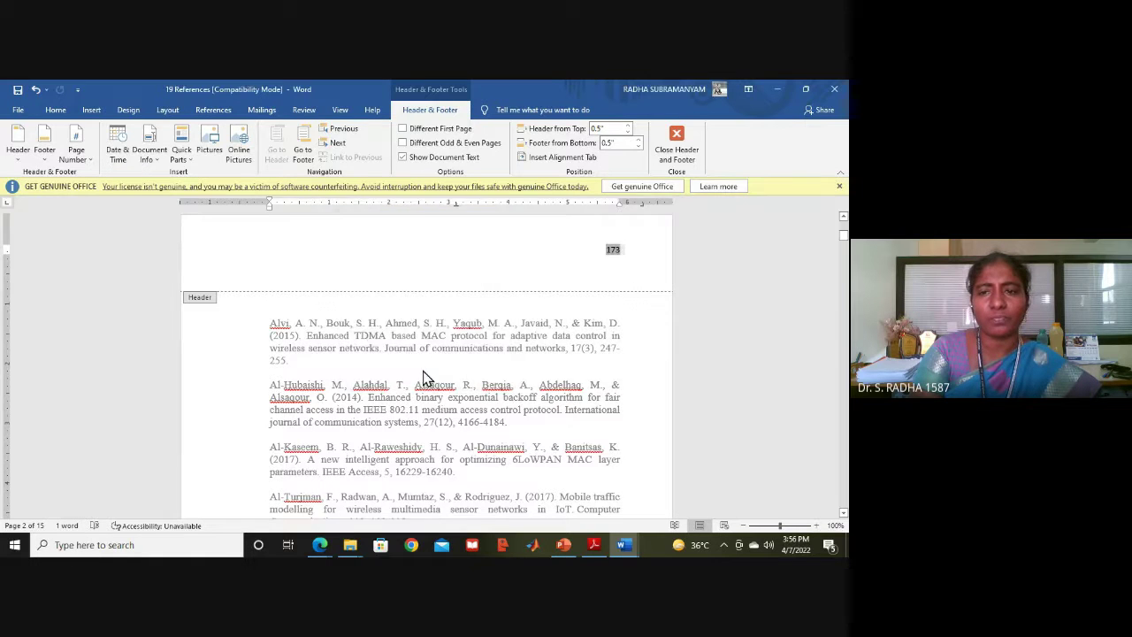
scroll(423, 379, "up", 10)
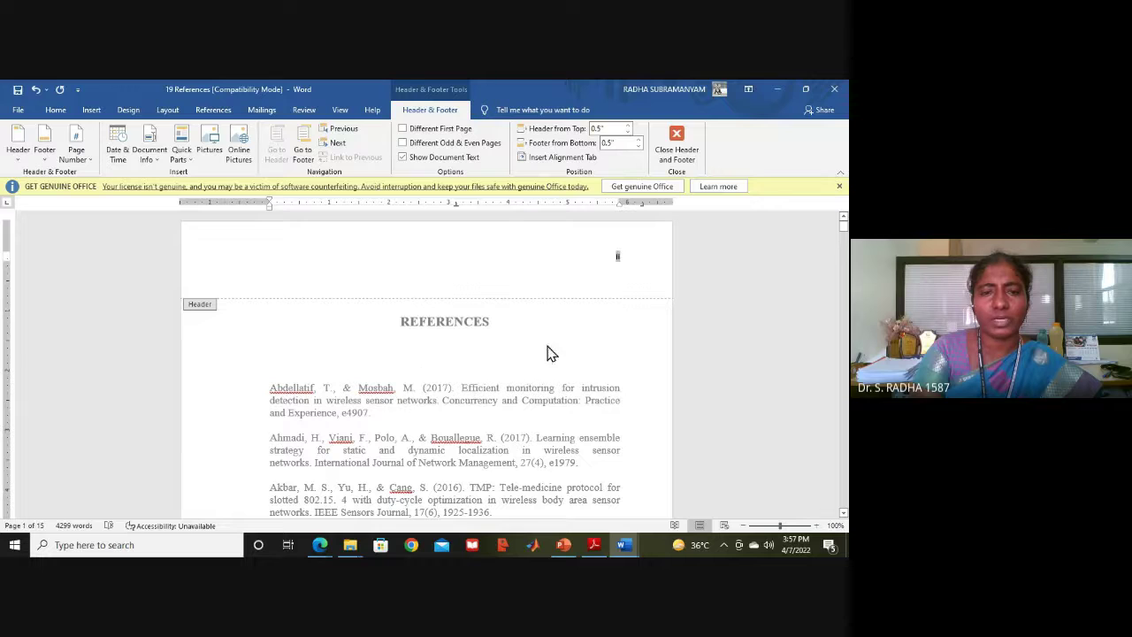
double_click(557, 353)
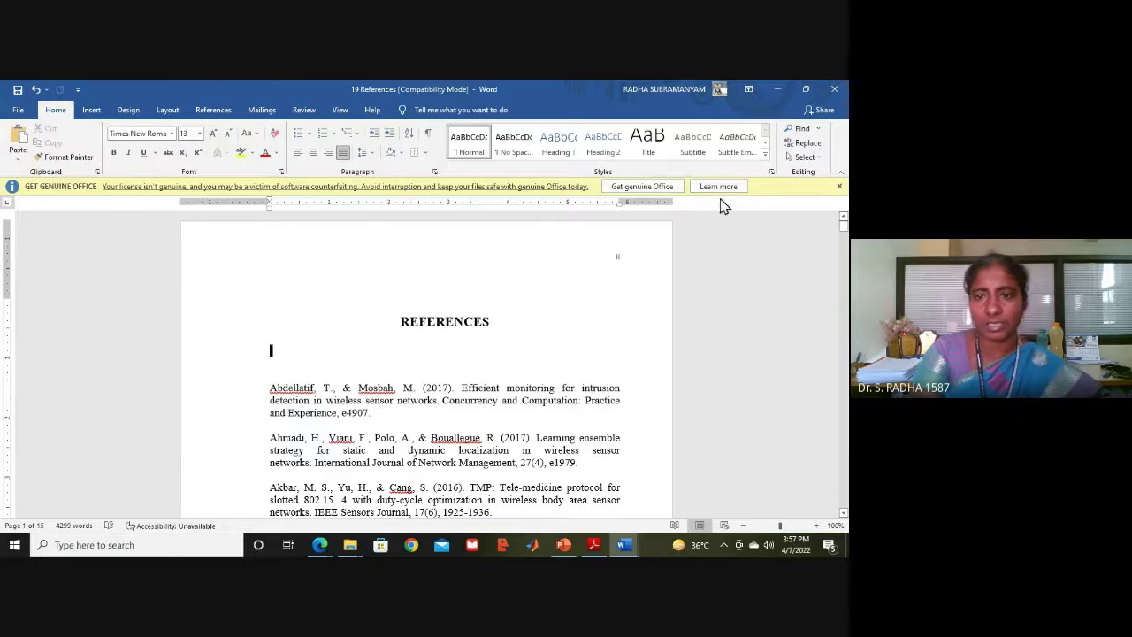
Step: Undo the Roman numeral formatting and the header page number insertion in the references document
double_click(619, 258)
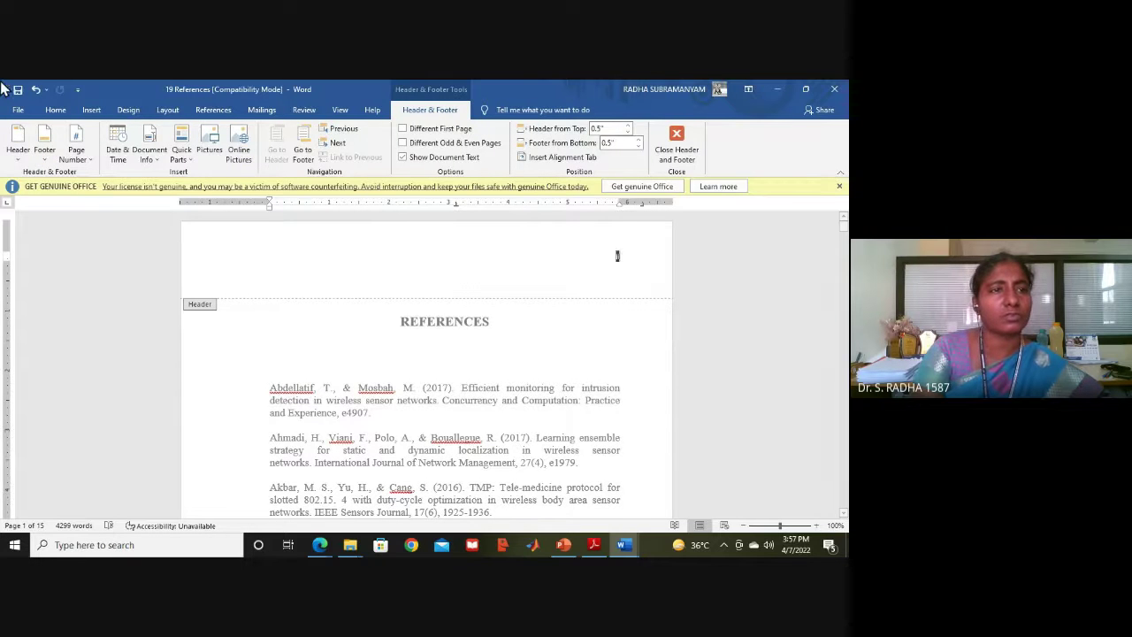
left_click(36, 90)
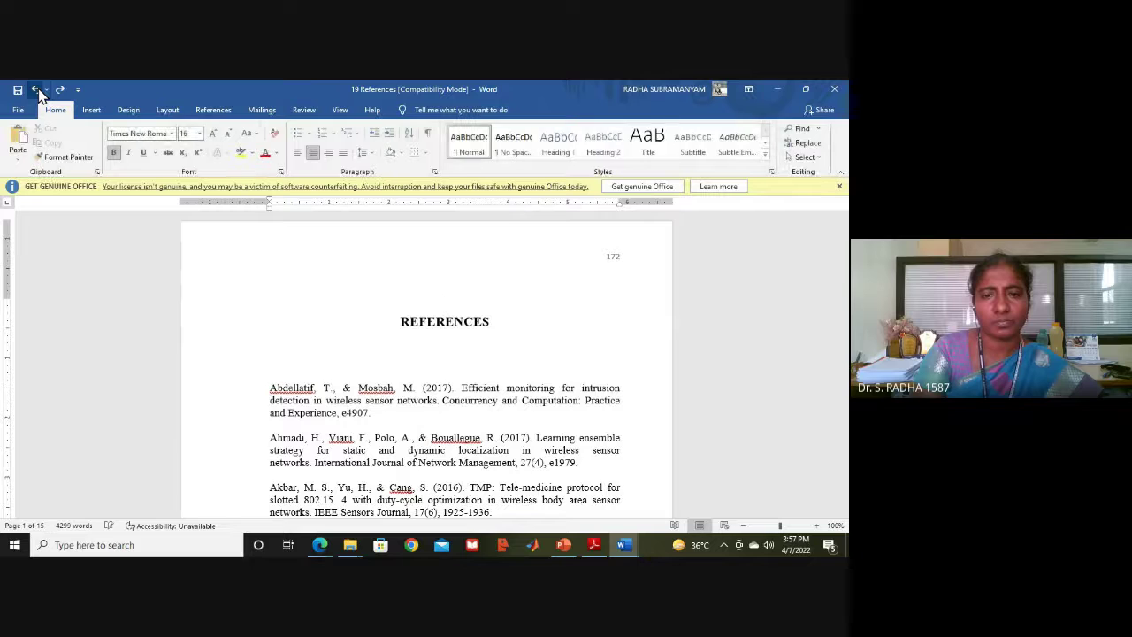
left_click(36, 89)
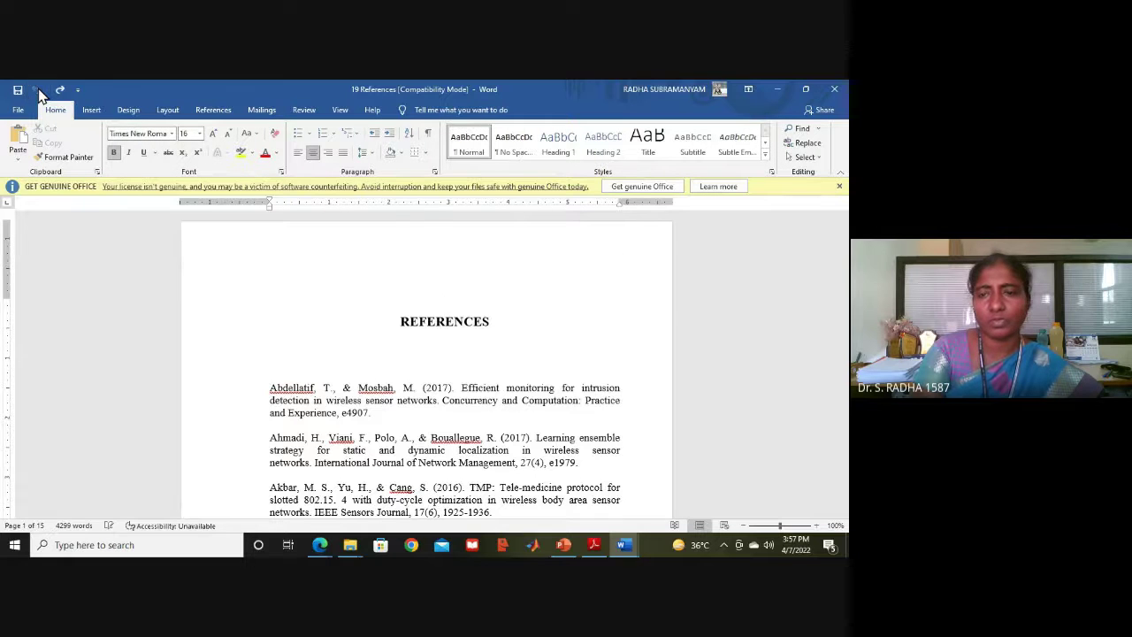
left_click(528, 387)
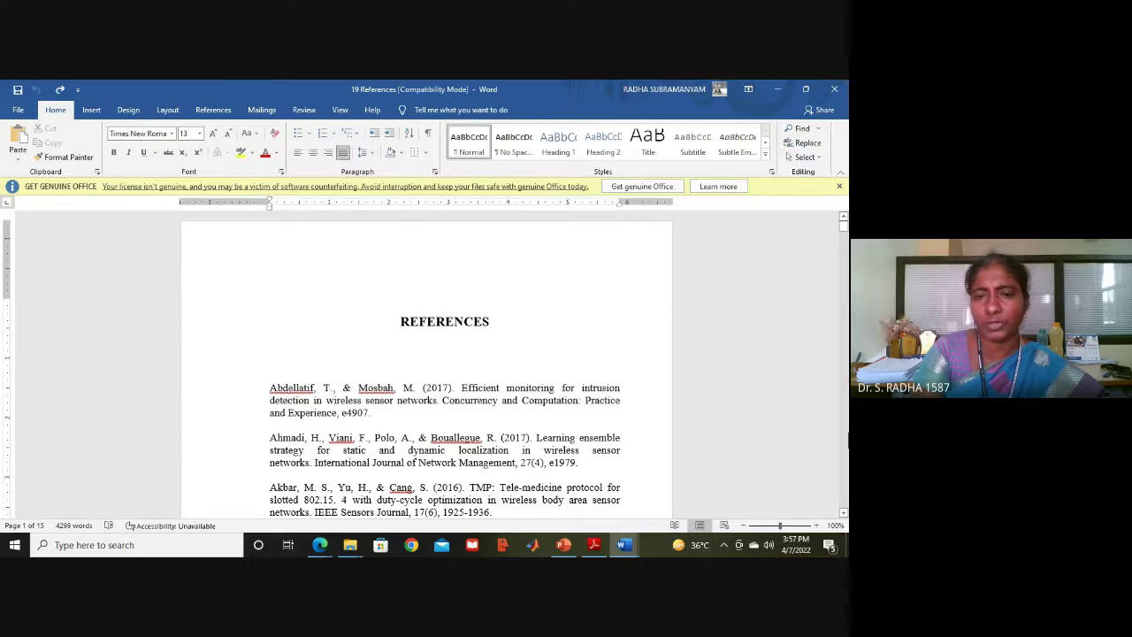
Step: Insert the Plain Number 3 page number again at the top of the second references page
scroll(426, 363, "down", 10)
scroll(461, 276, "down", 6)
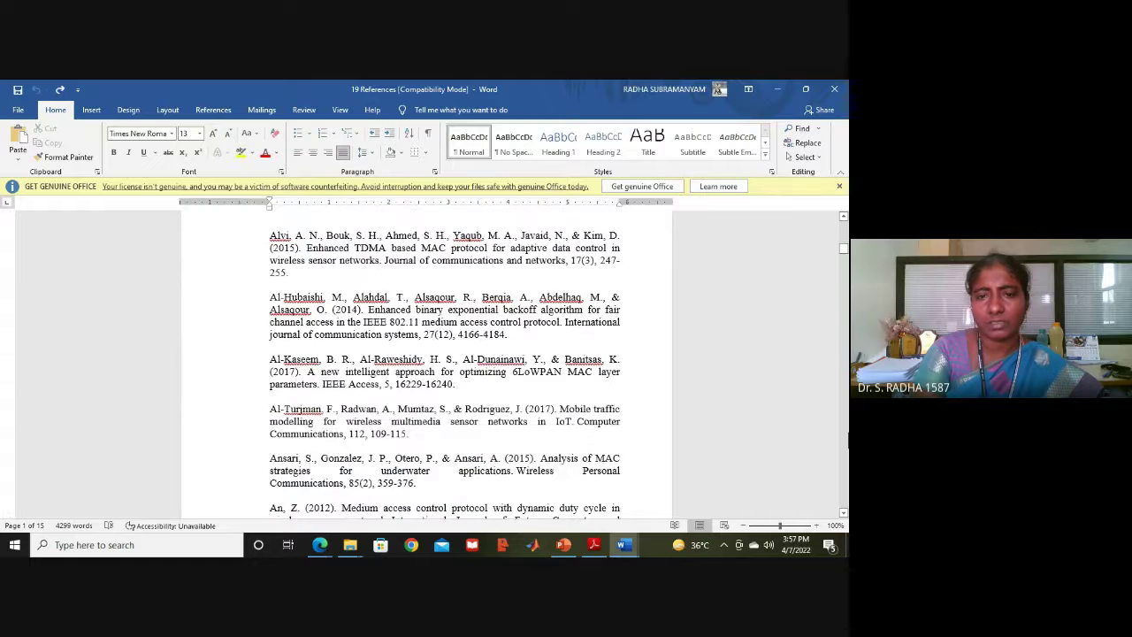
left_click(461, 276)
scroll(844, 248, "up", 6)
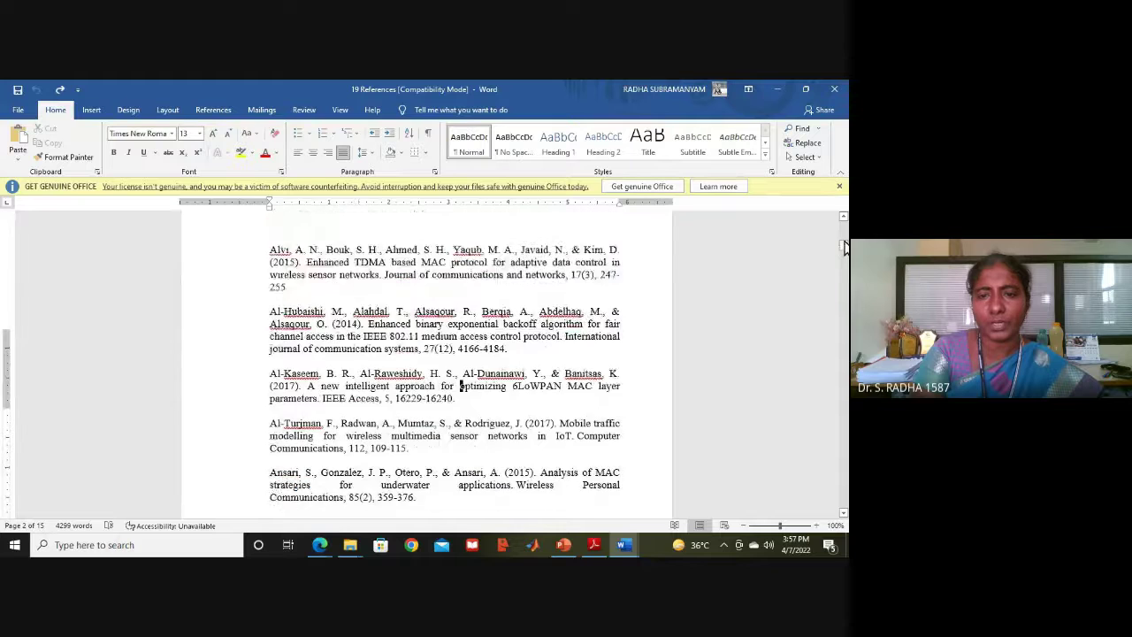
double_click(484, 357)
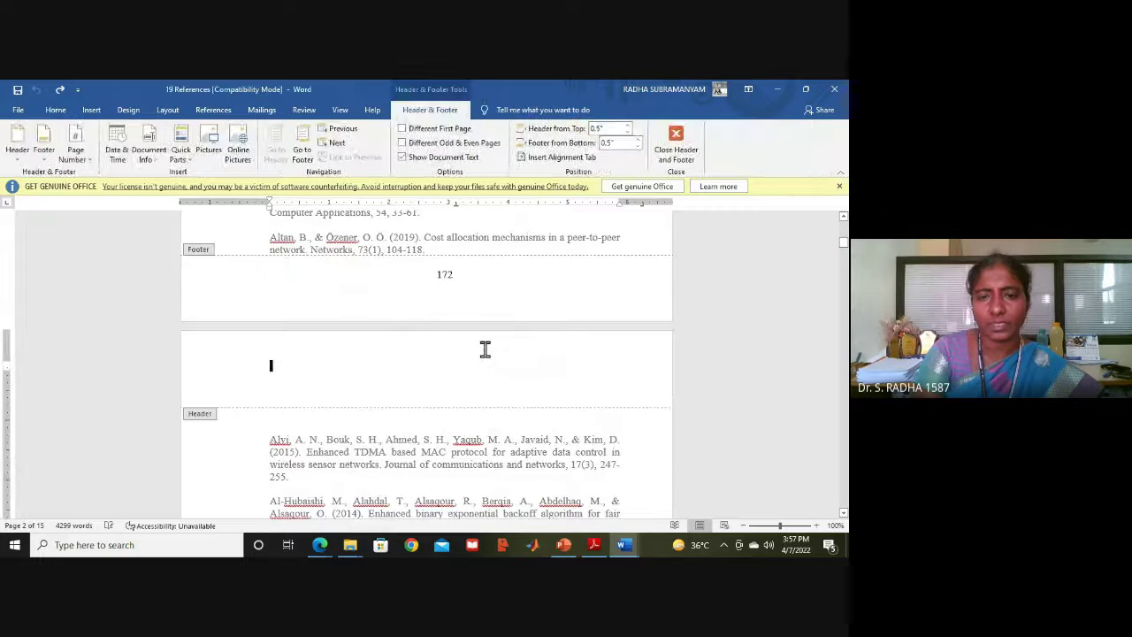
left_click(91, 168)
mouse_move(98, 177)
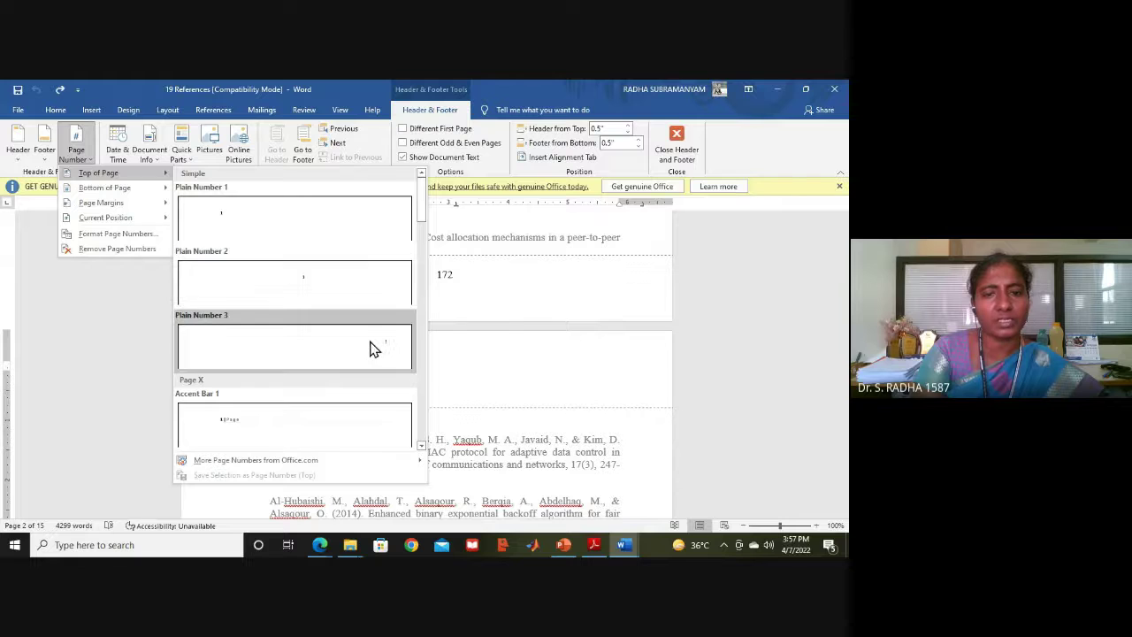
left_click(371, 353)
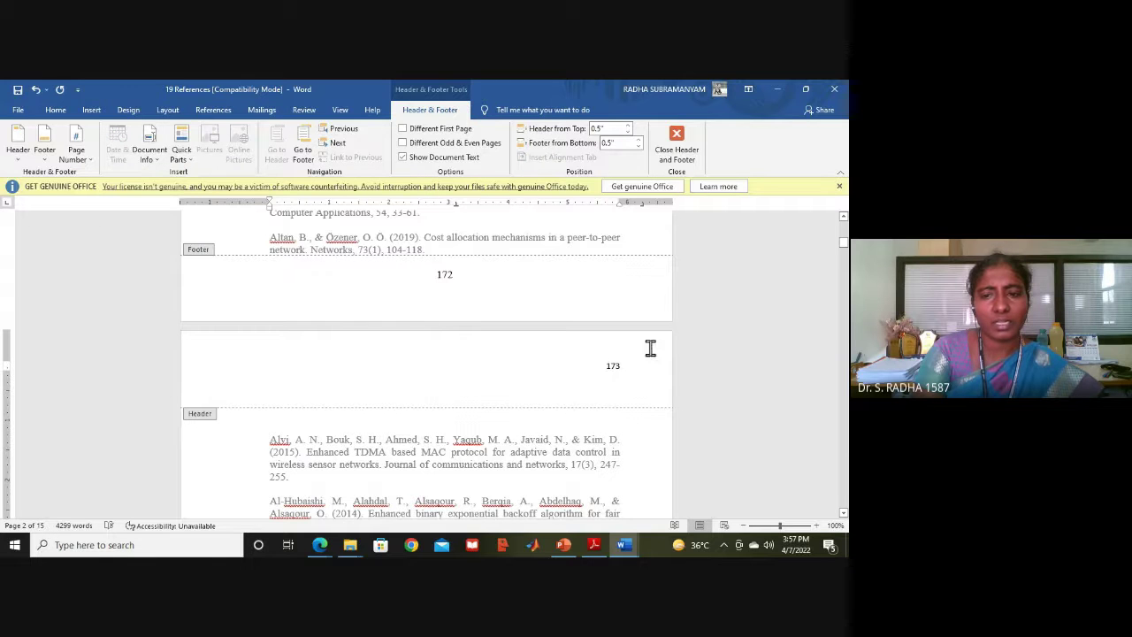
left_click_drag(607, 366, 626, 366)
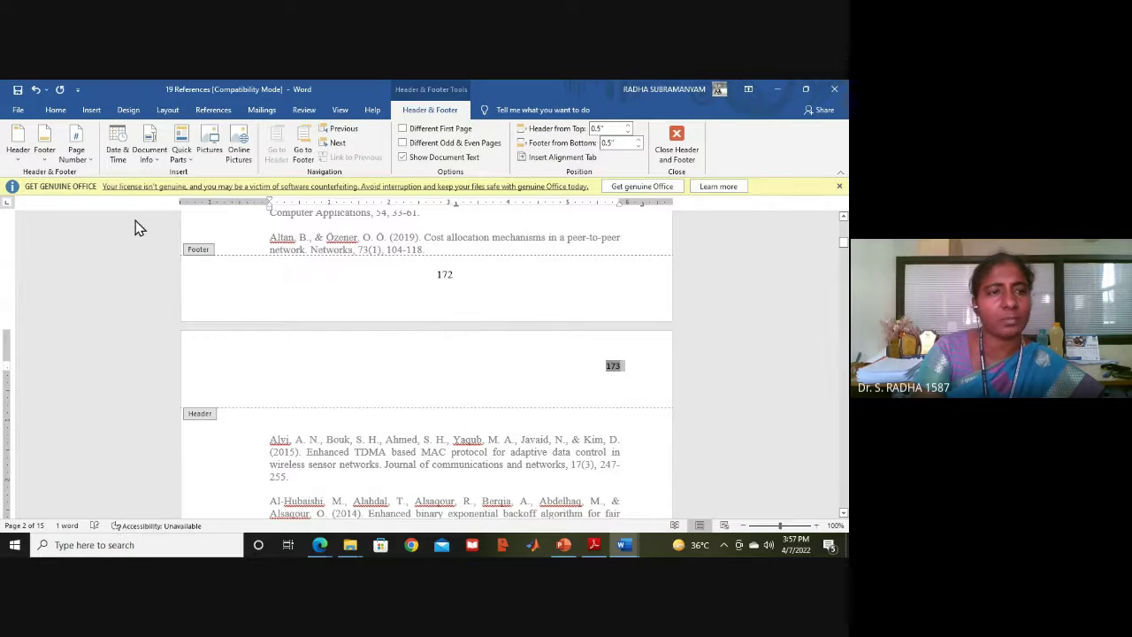
left_click(91, 158)
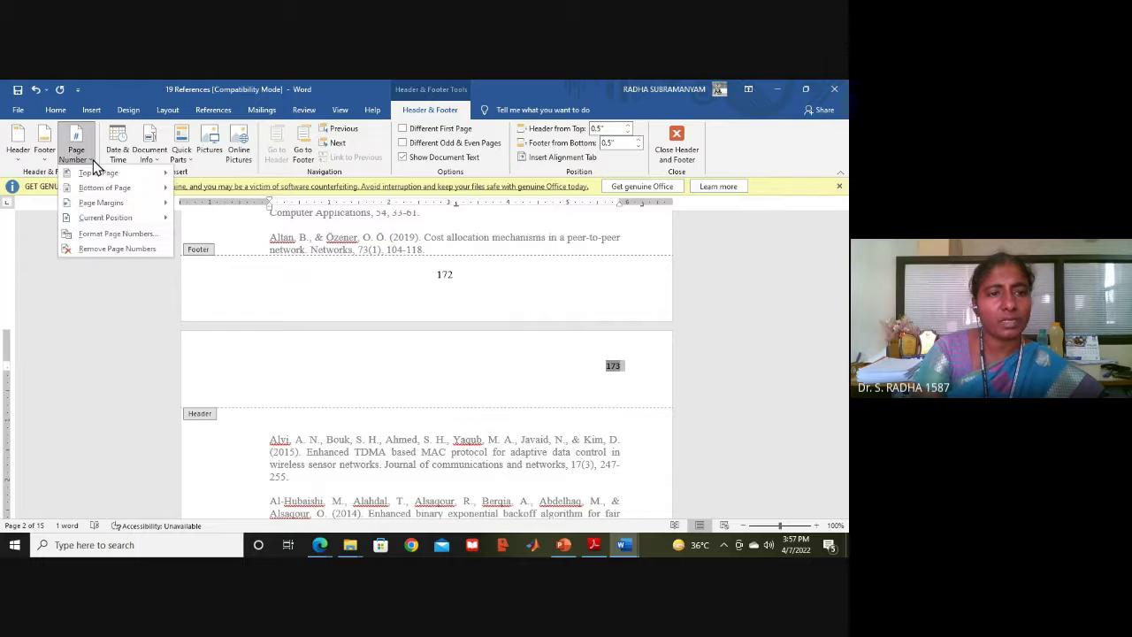
left_click(117, 232)
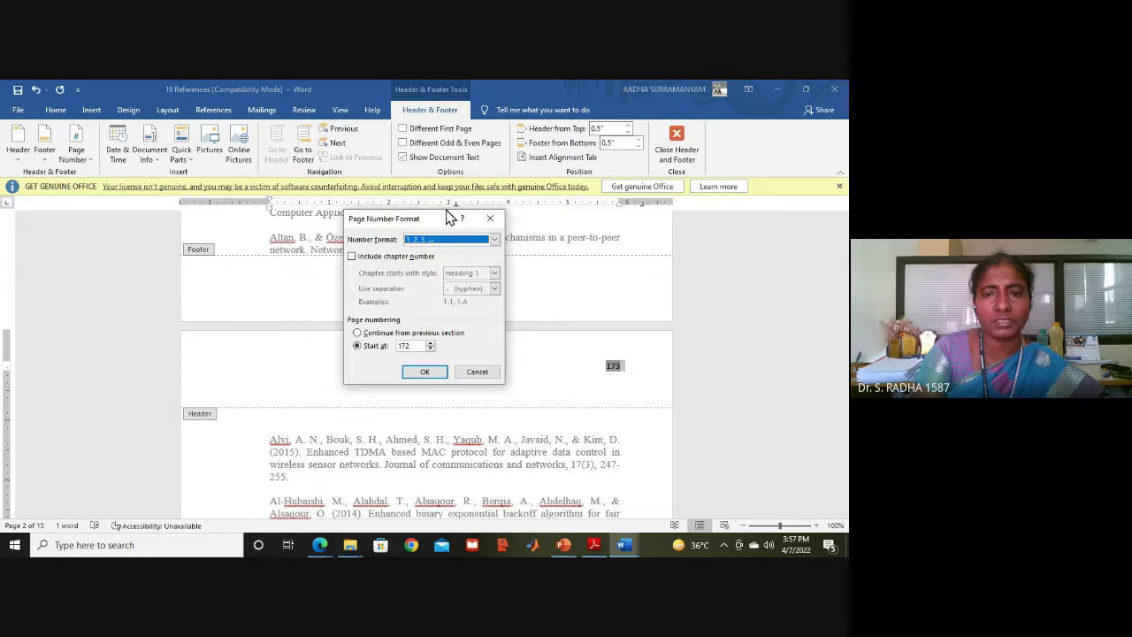
left_click(493, 241)
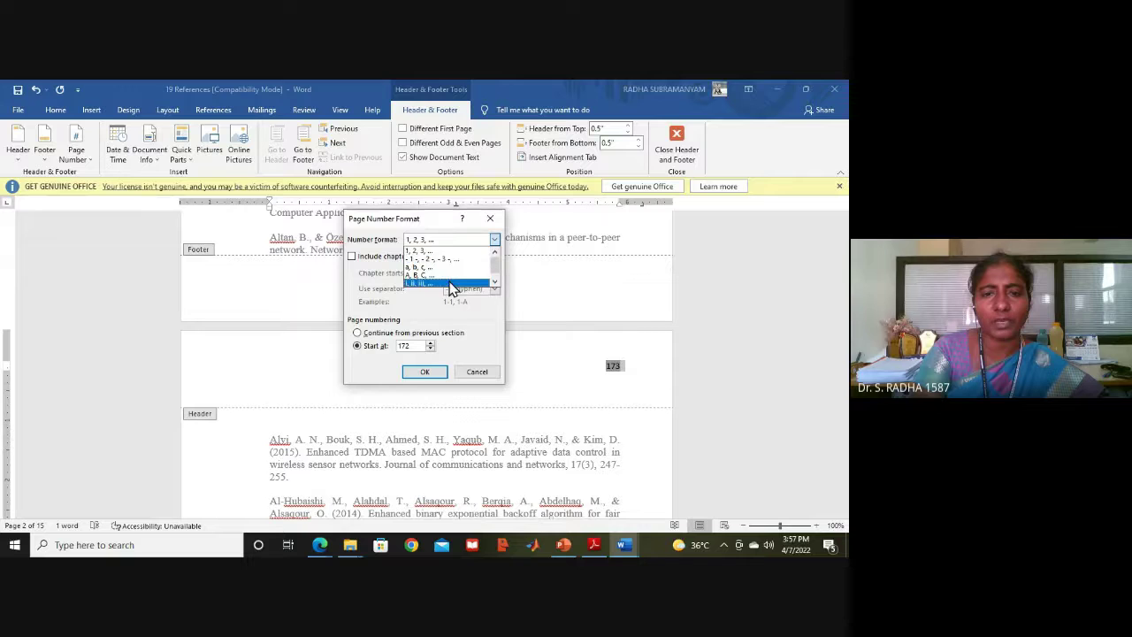
left_click(450, 284)
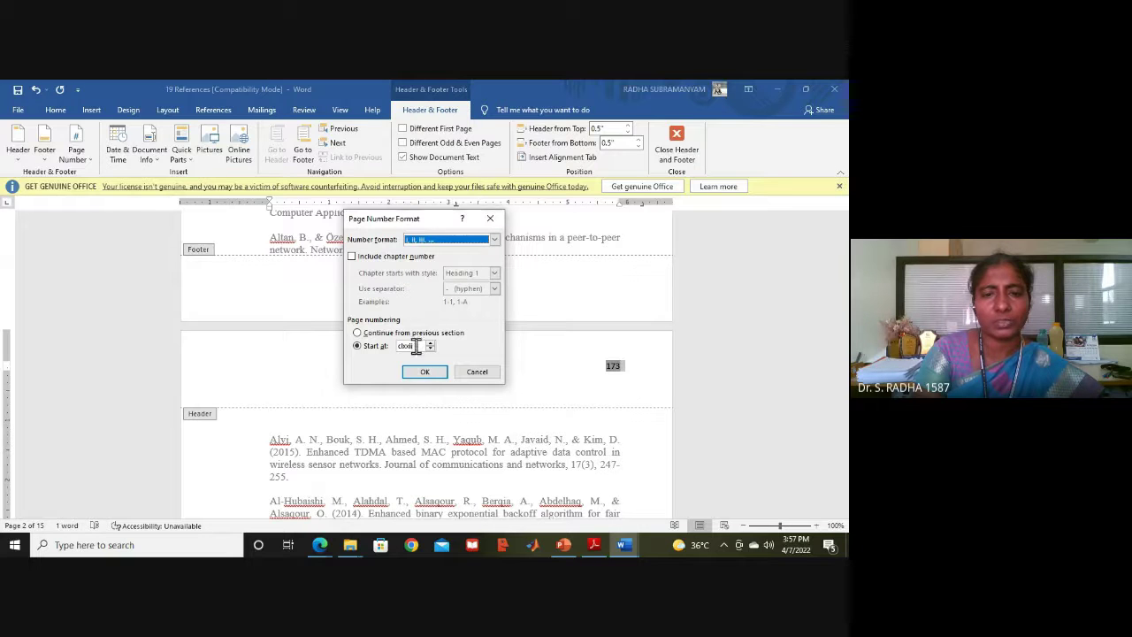
left_click_drag(415, 345, 395, 348)
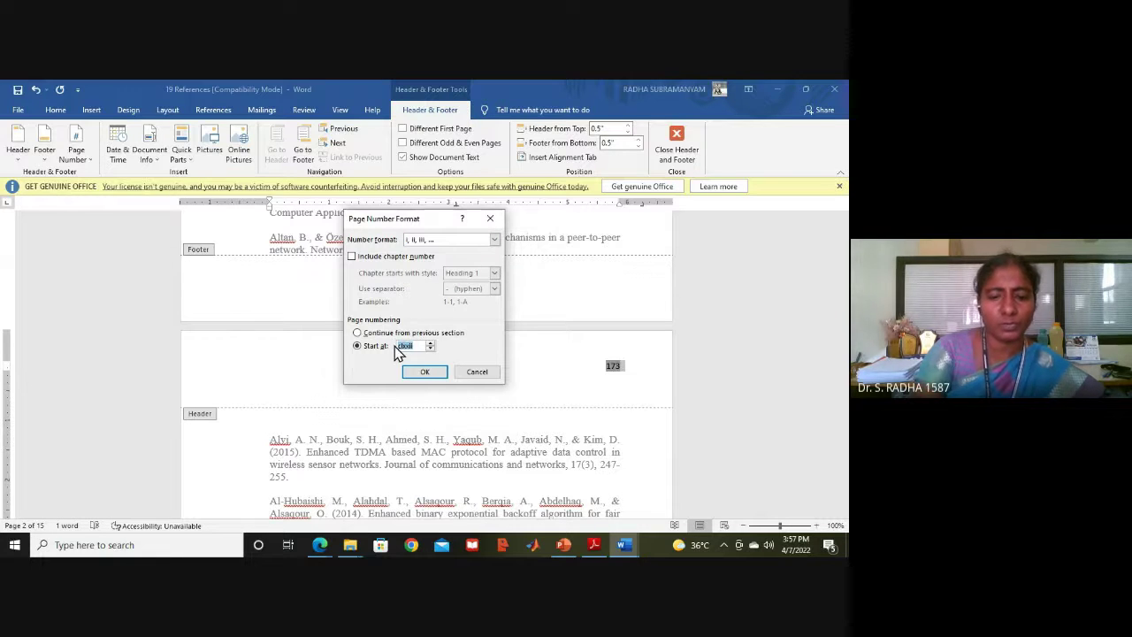
type("ii")
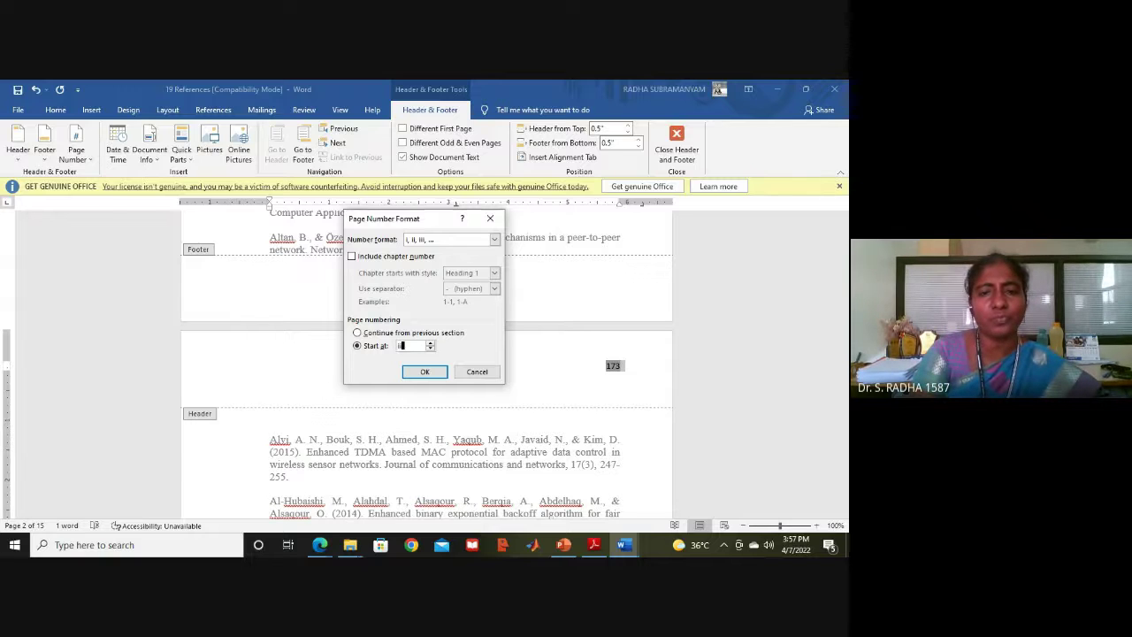
left_click(491, 219)
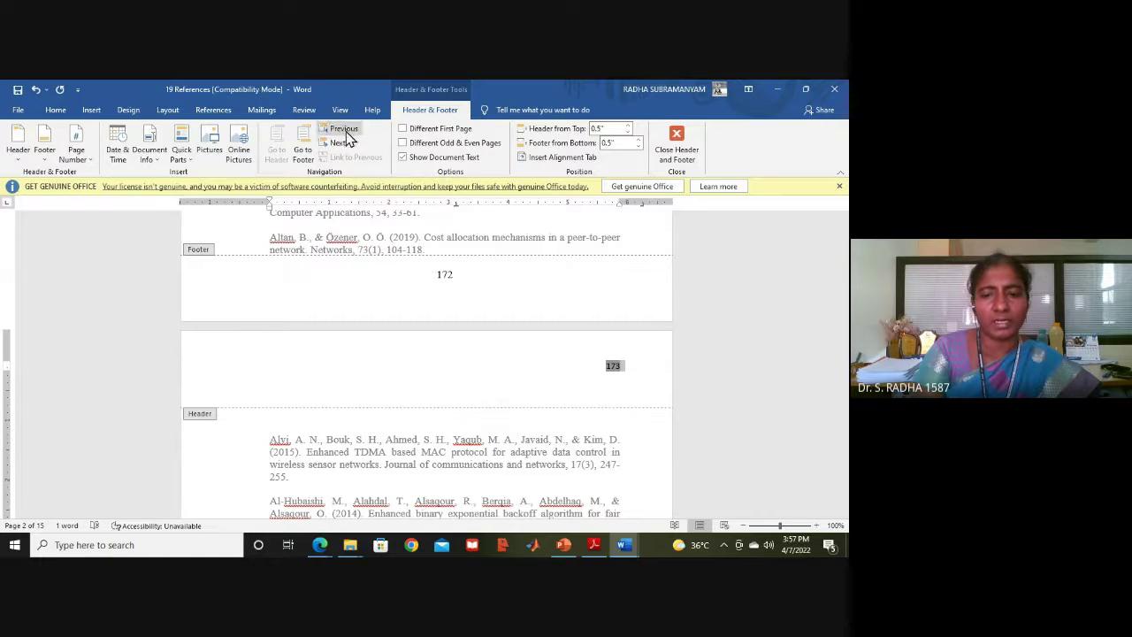
Step: Compare the Step1 page-numbering instructions in PowerPoint with the header options of the references document in Word
left_click(565, 546)
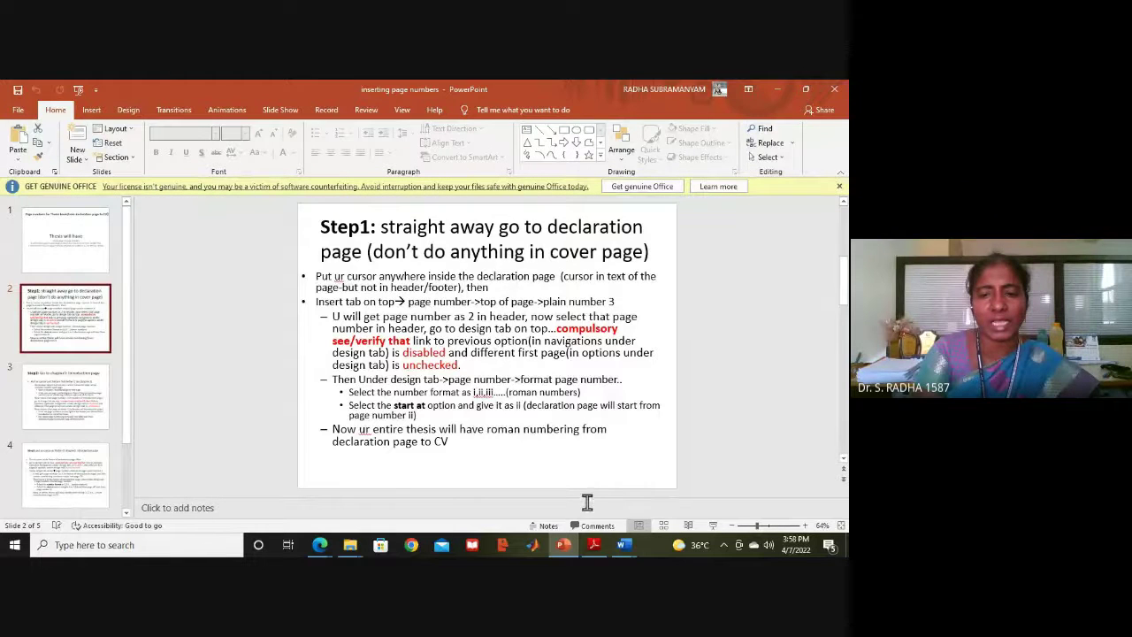
left_click(624, 545)
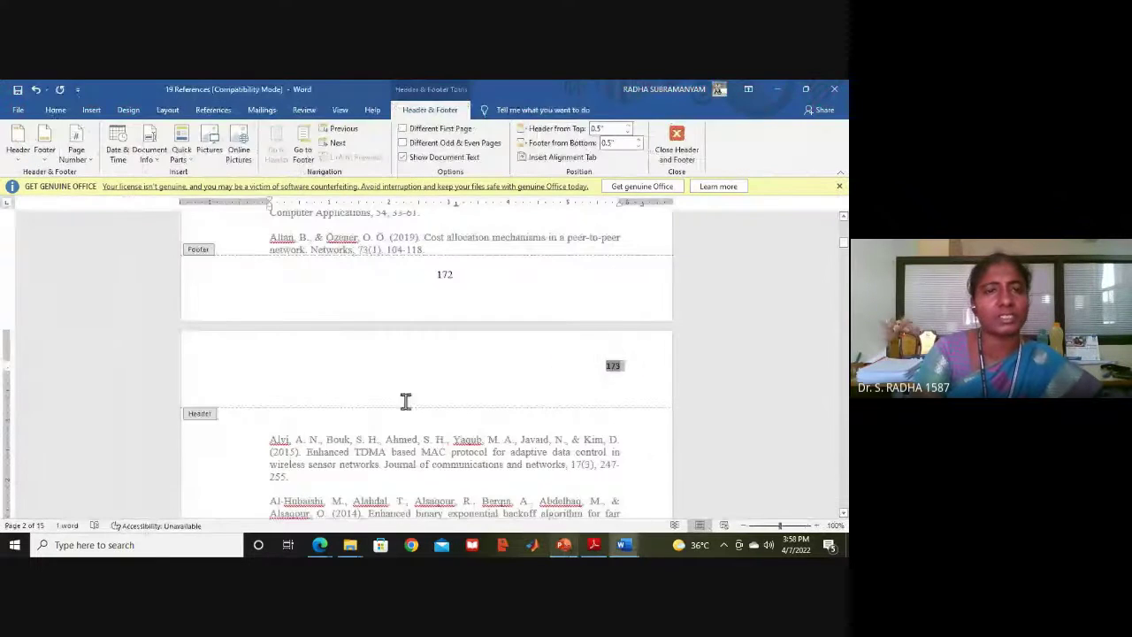
left_click(342, 138)
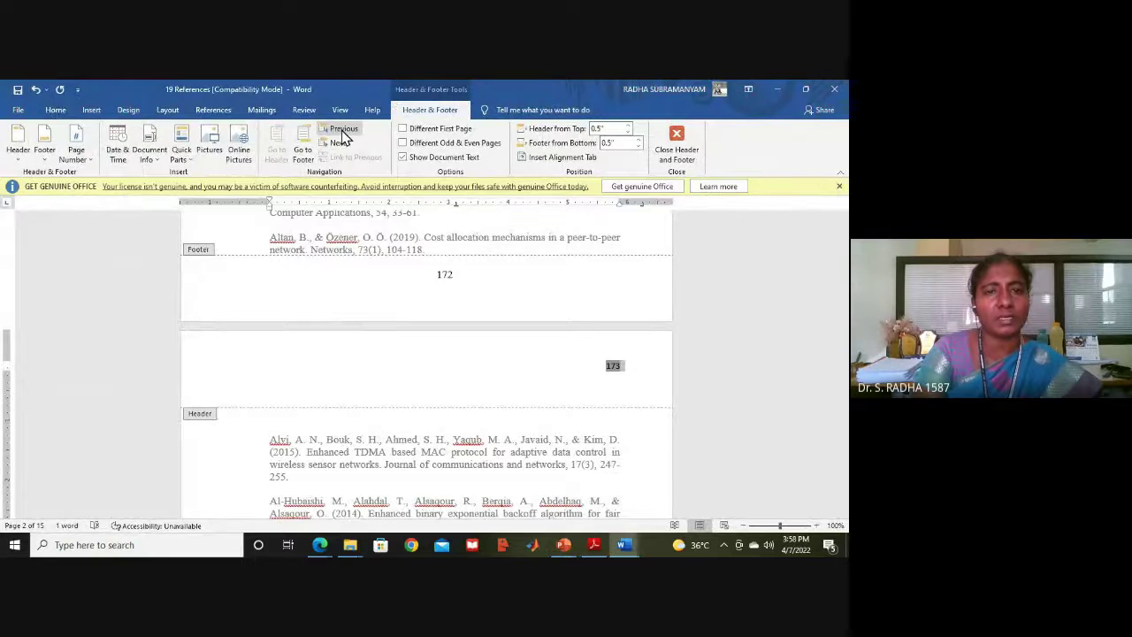
left_click(354, 129)
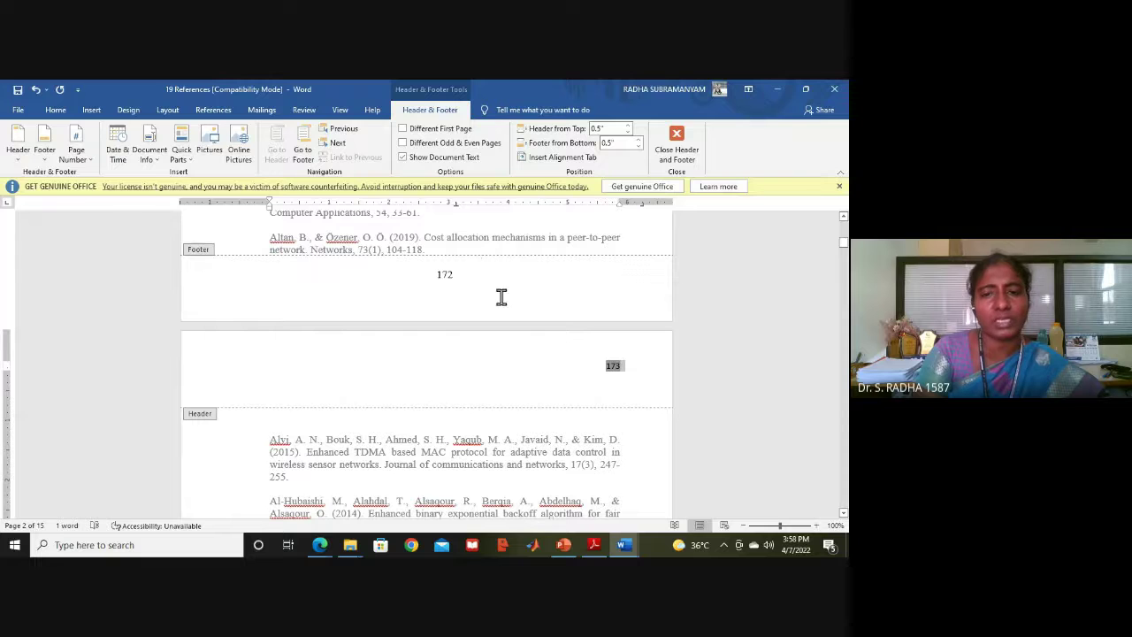
left_click(85, 167)
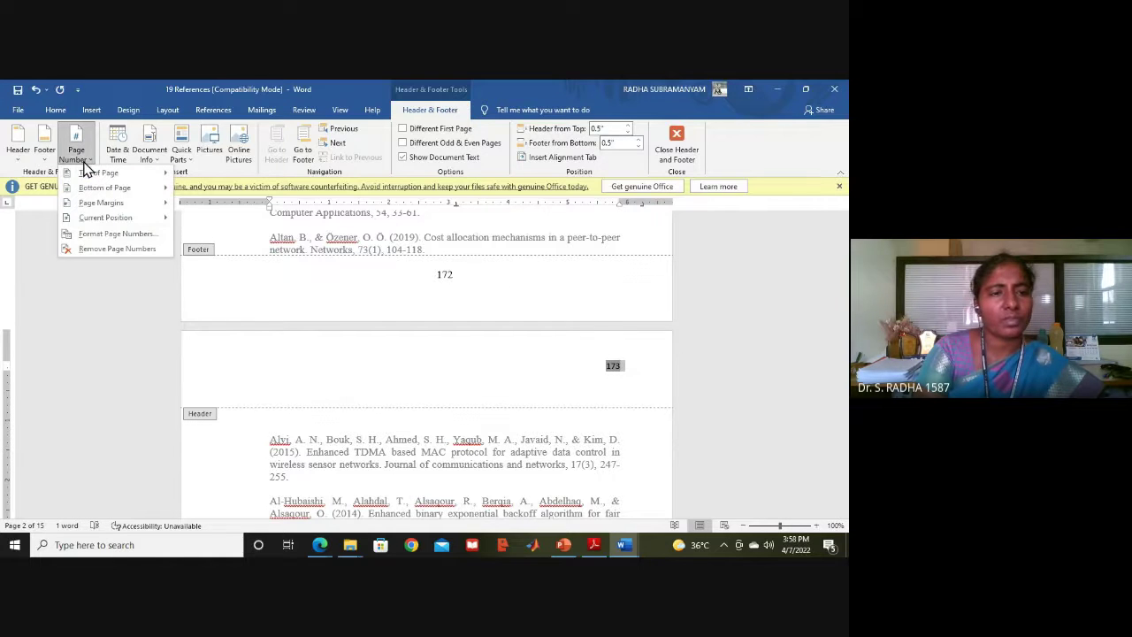
left_click(564, 546)
left_click(564, 547)
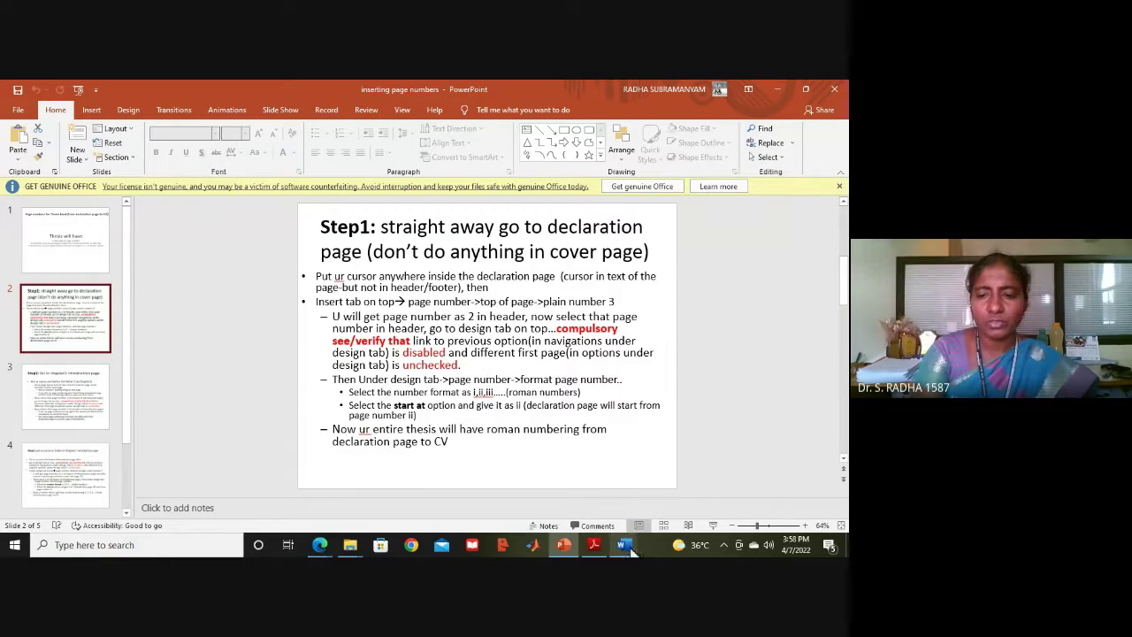
Step: Switch to the project report in Word and select the page number in the Bonafide Certificate page's header
mouse_move(630, 551)
left_click(751, 514)
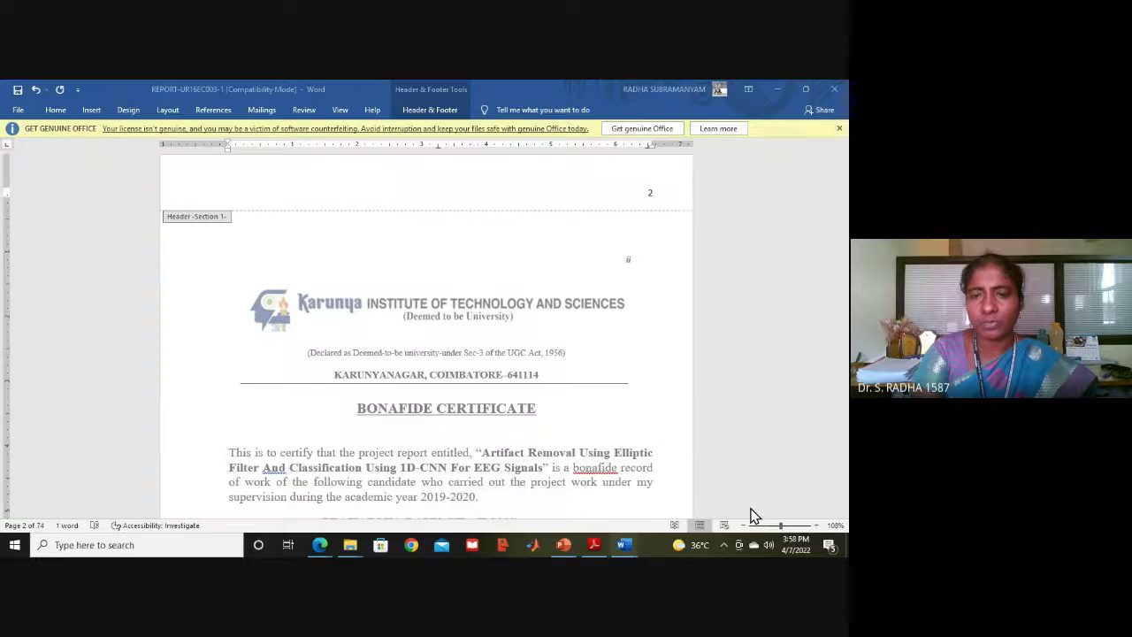
double_click(557, 390)
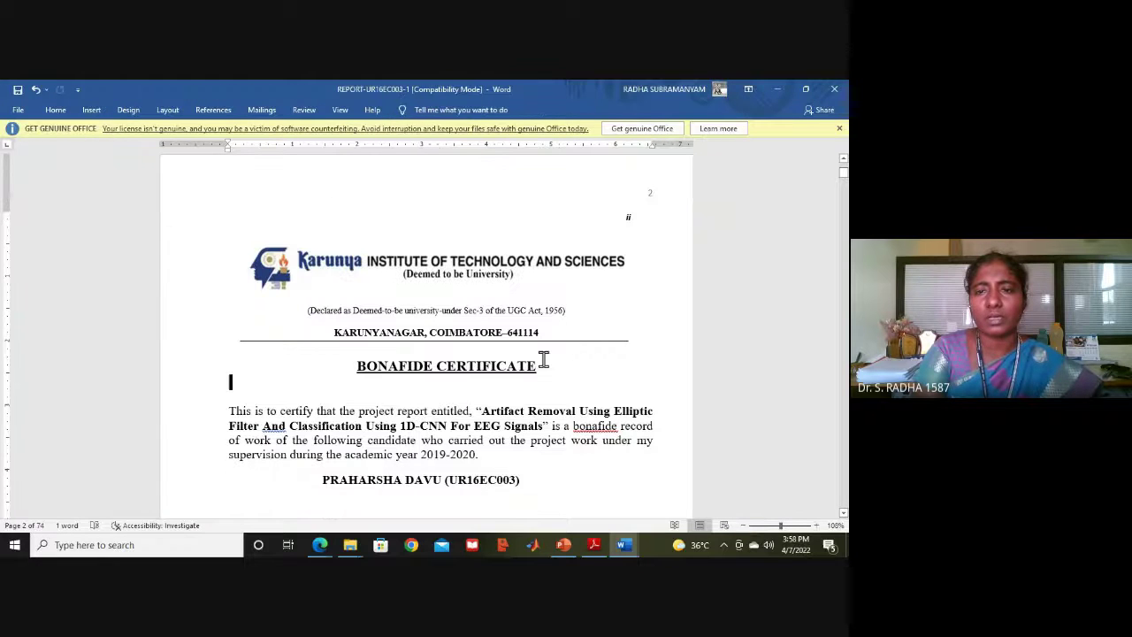
double_click(645, 188)
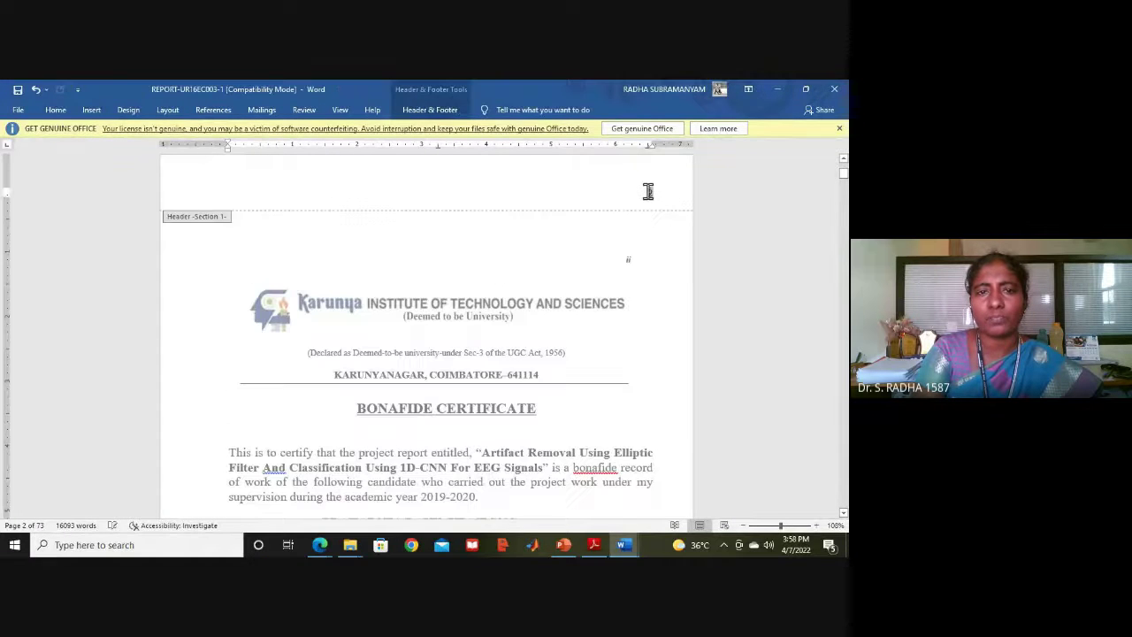
left_click(432, 109)
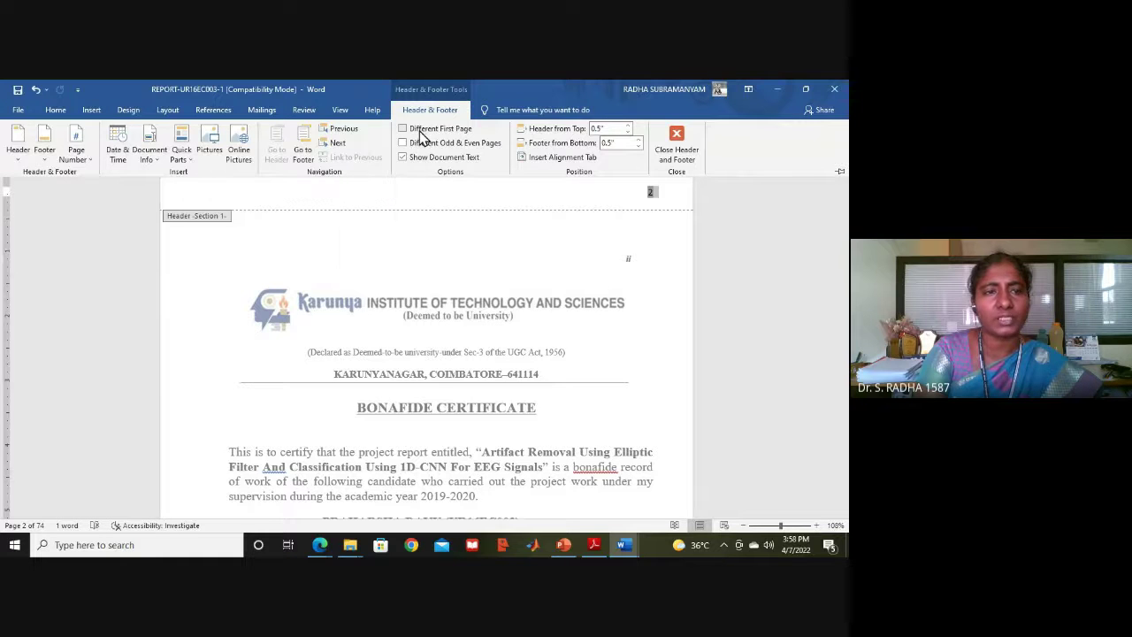
Step: Format the report's header page numbers as i, ii, iii starting at ii, and check the numbering on the first two pages
left_click(89, 154)
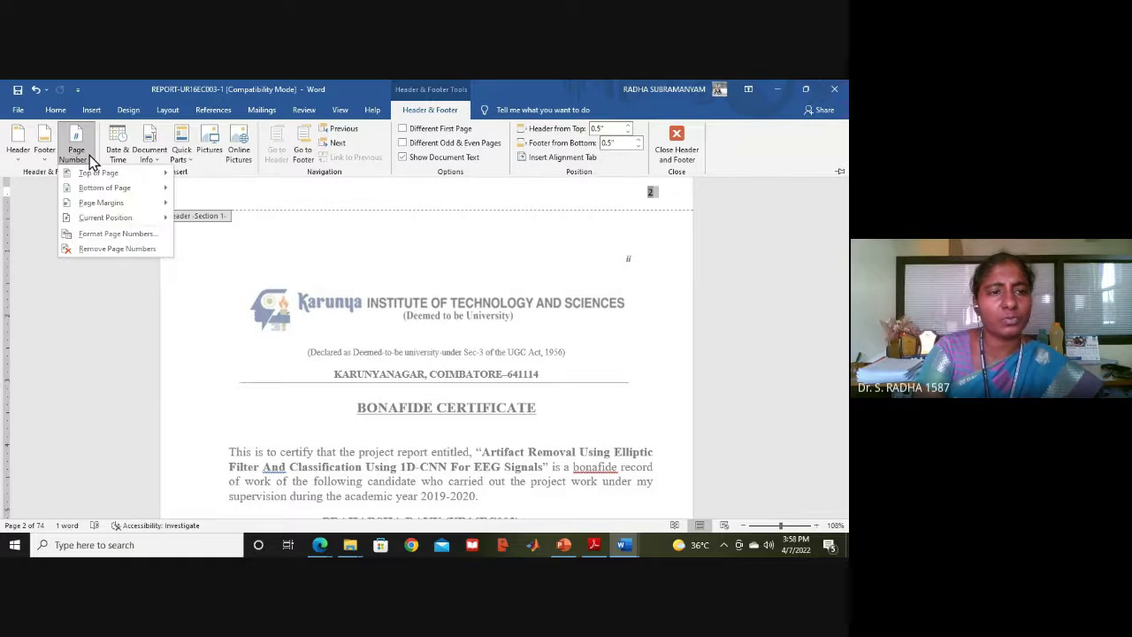
left_click(115, 235)
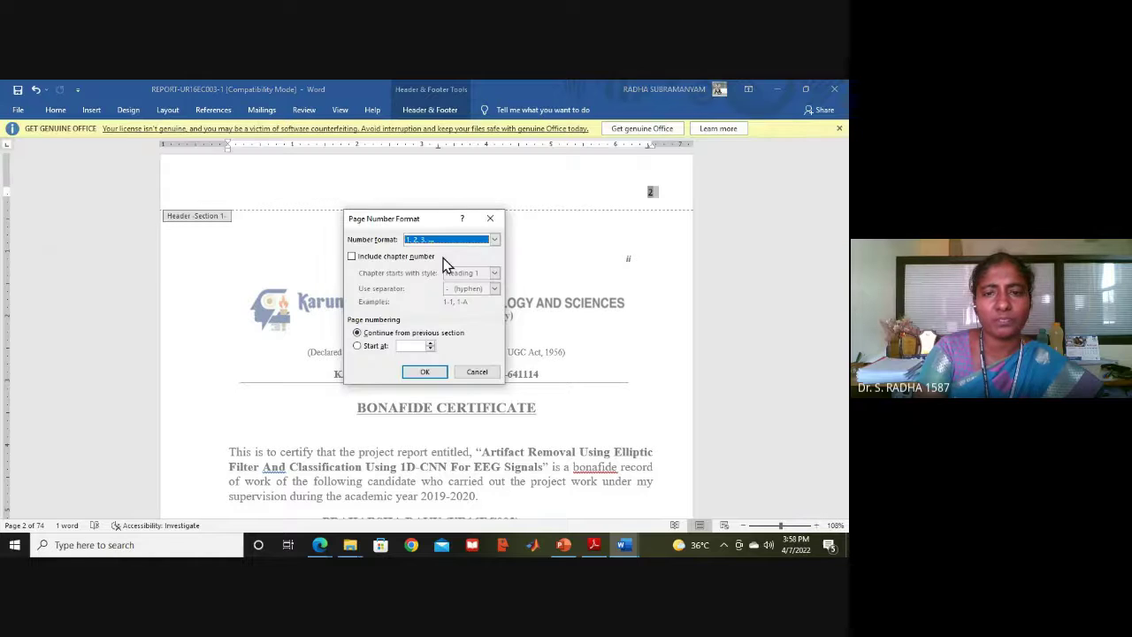
left_click(494, 242)
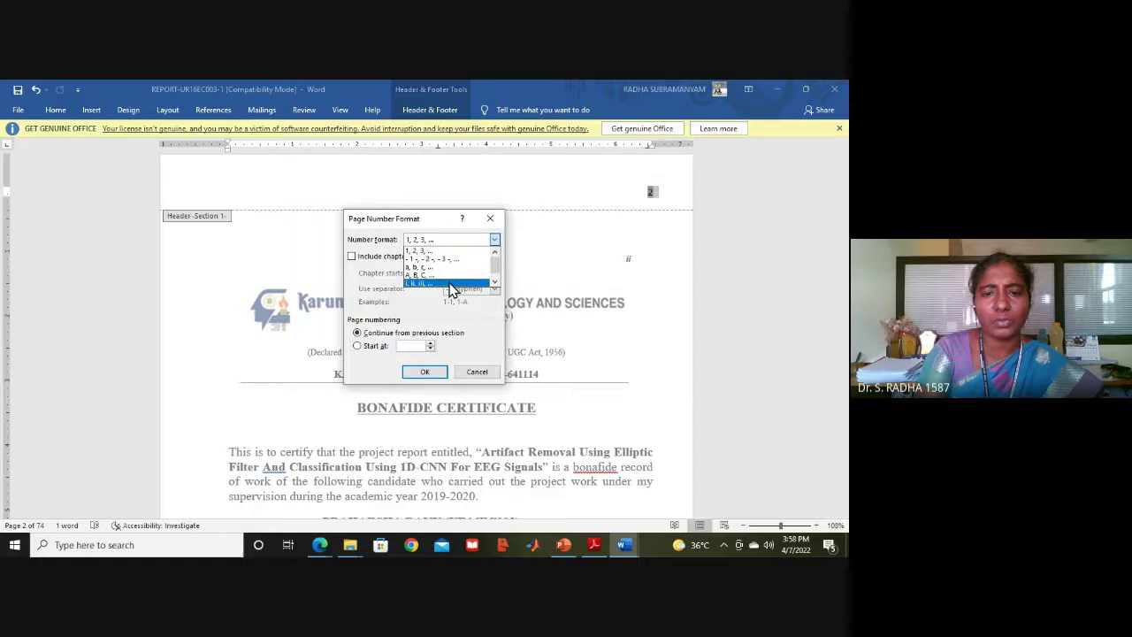
left_click(455, 293)
left_click(407, 345)
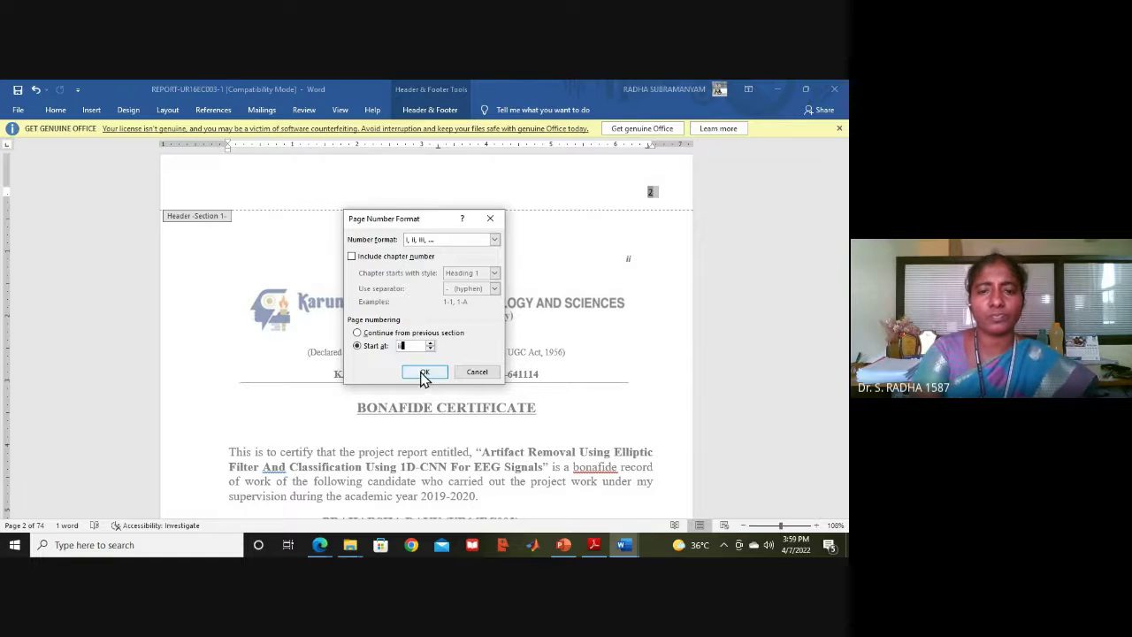
left_click(423, 372)
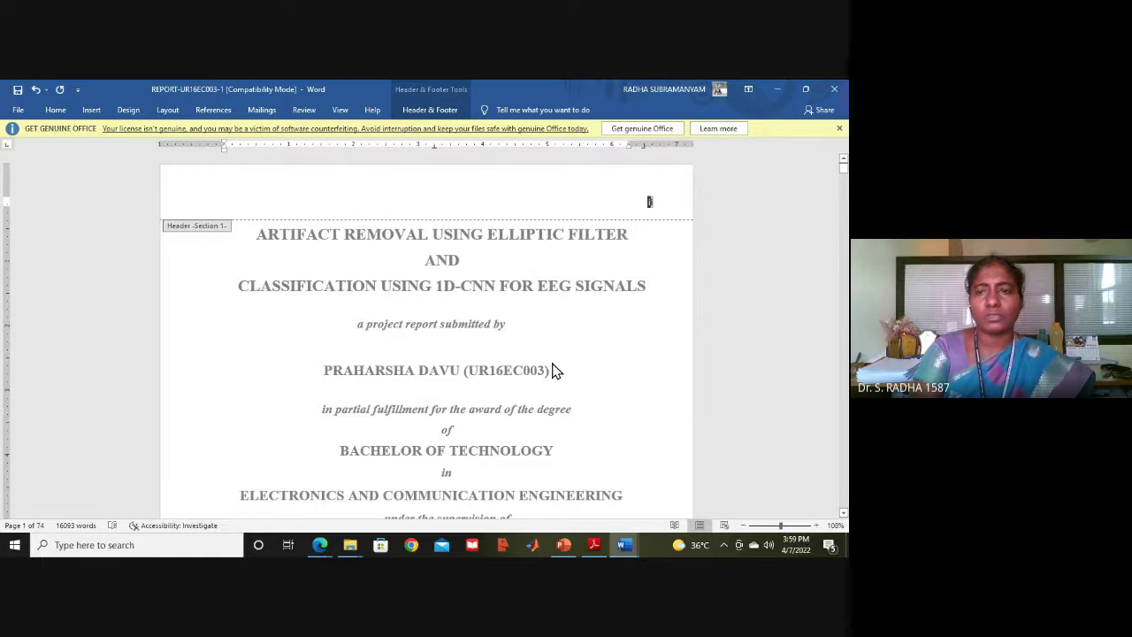
double_click(555, 370)
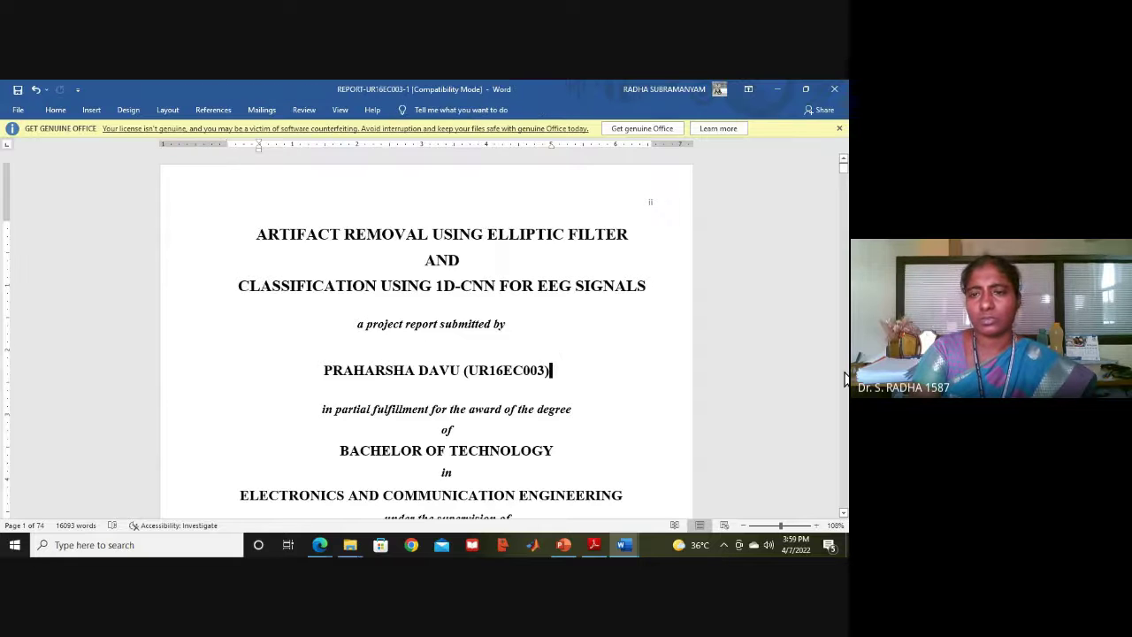
scroll(846, 378, "down", 10)
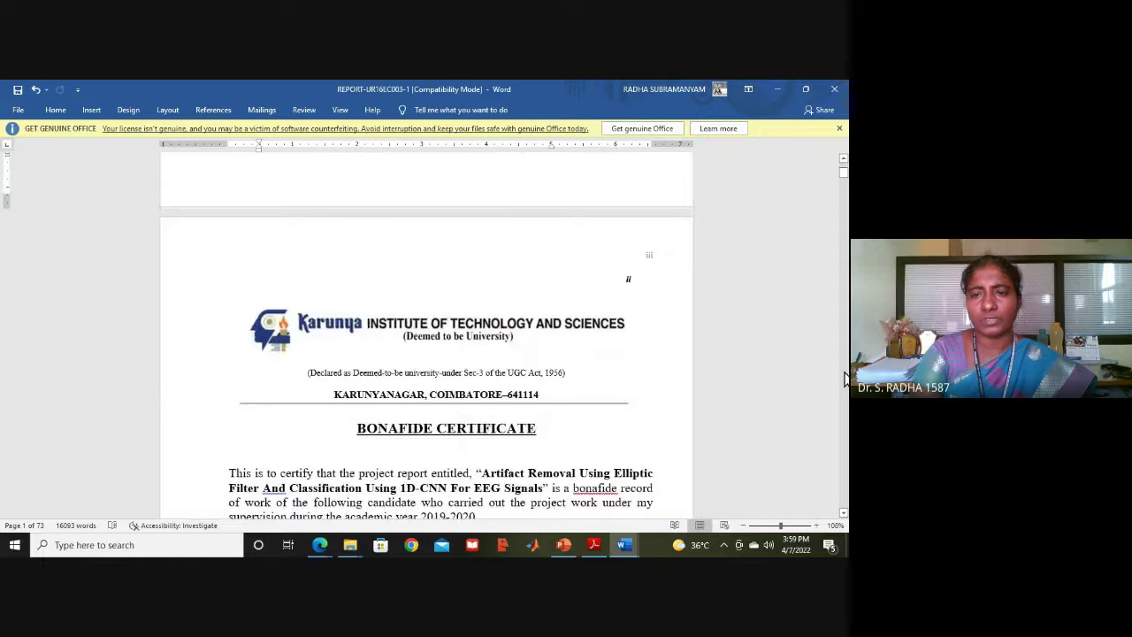
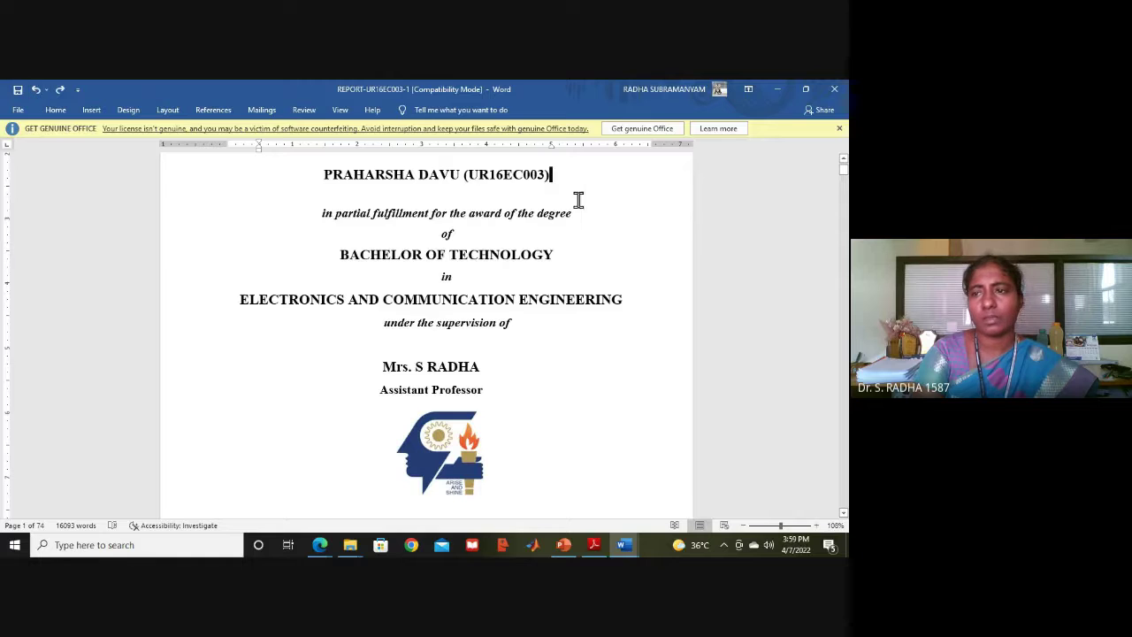
Step: Undo the Roman numeral formatting and delete the page number from the cover page's header
scroll(843, 168, "up", 2)
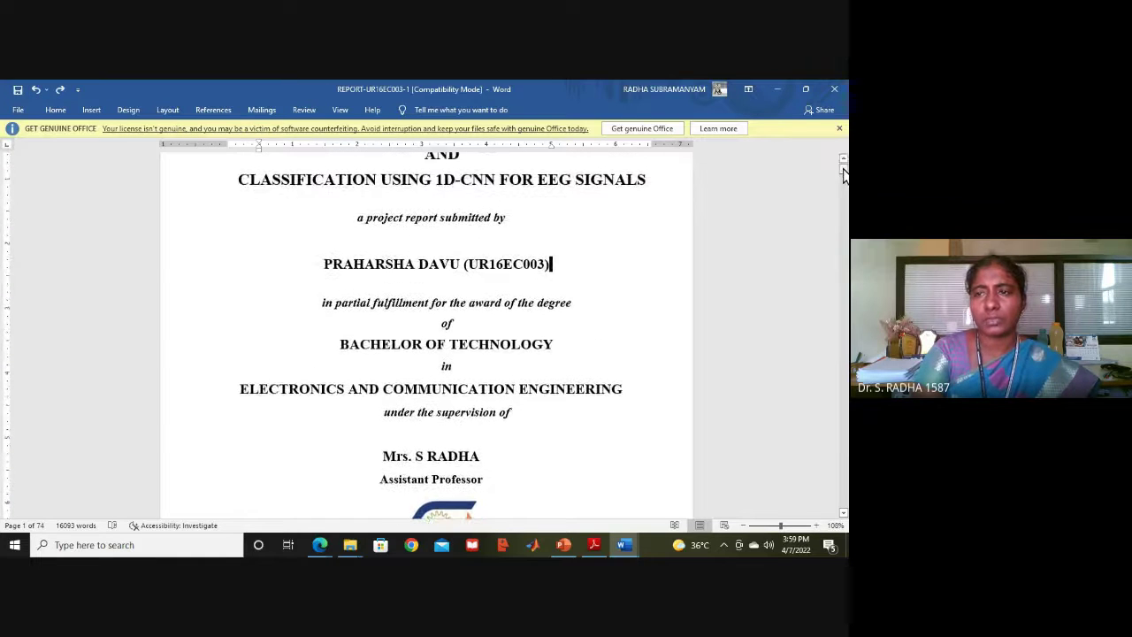
scroll(842, 168, "up", 2)
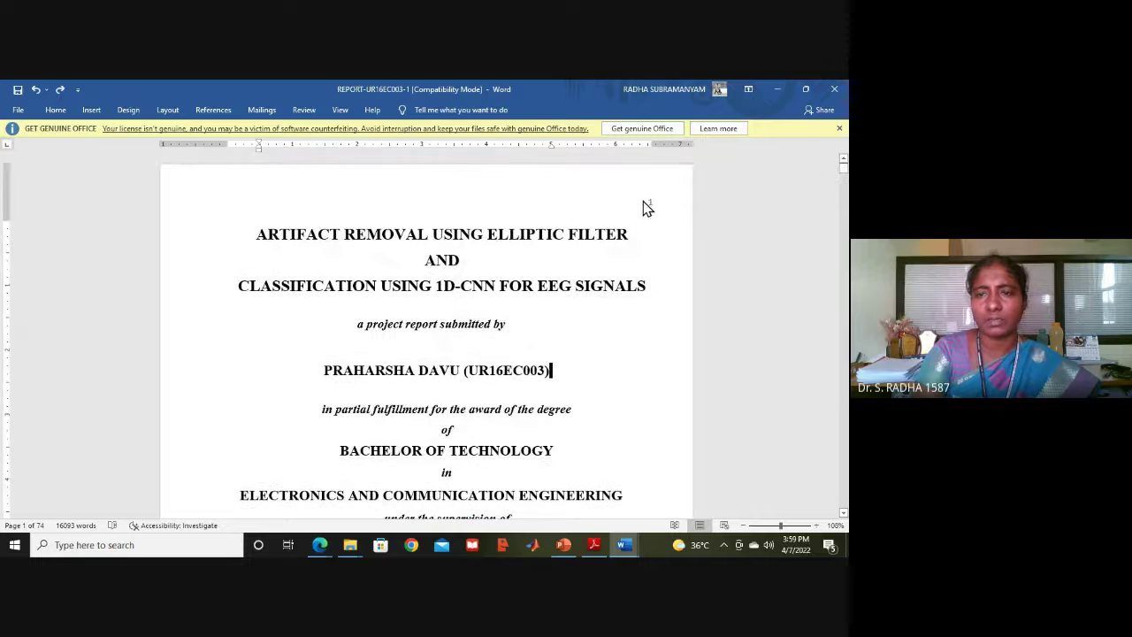
double_click(647, 201)
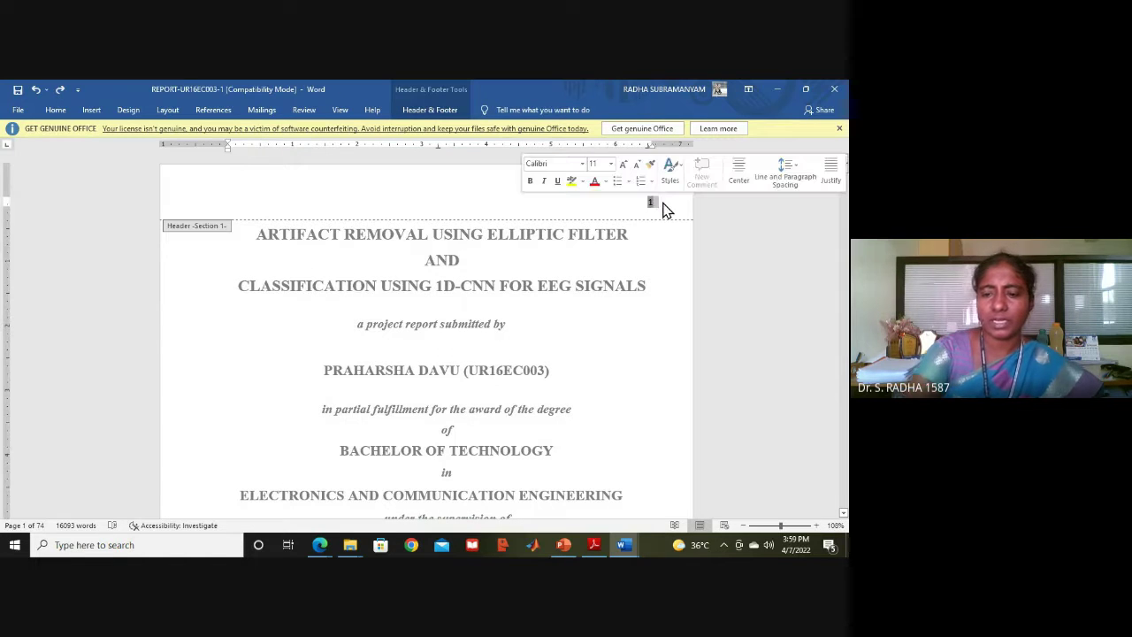
double_click(538, 345)
Step: Delete the ii line in the body text above the institute logo on the Bonafide Certificate page
scroll(845, 478, "down", 15)
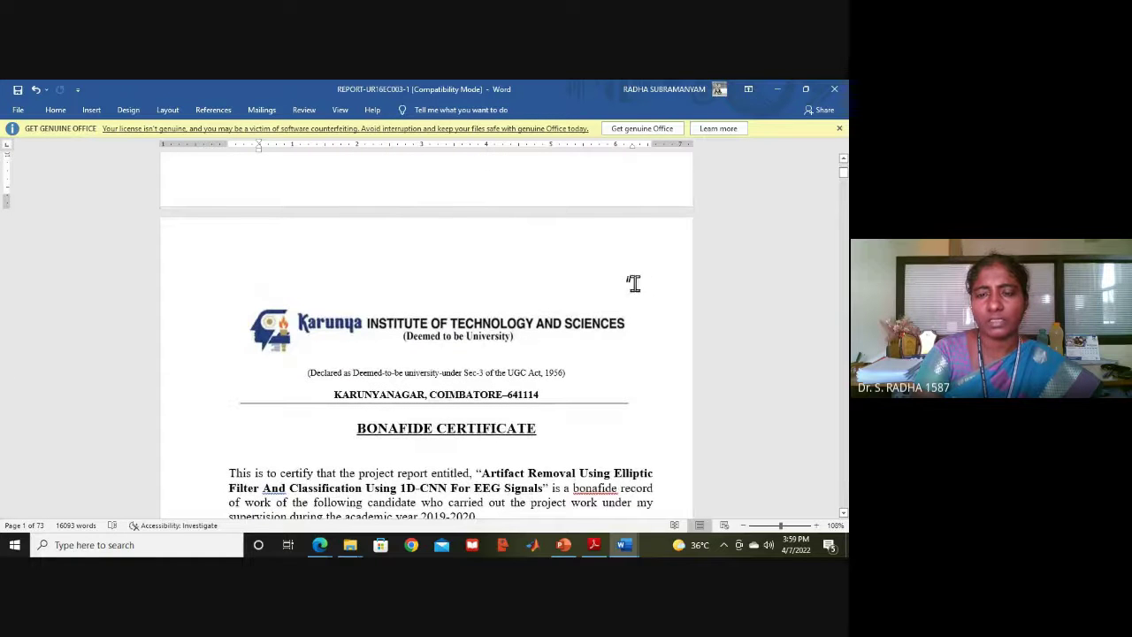
triple_click(634, 279)
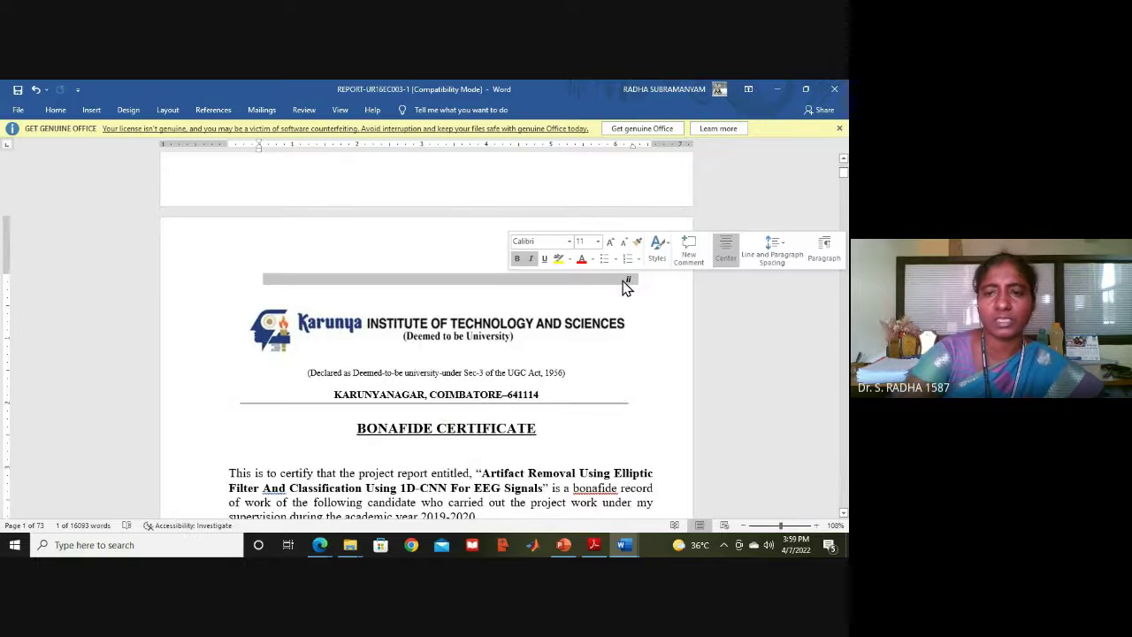
key("Delete")
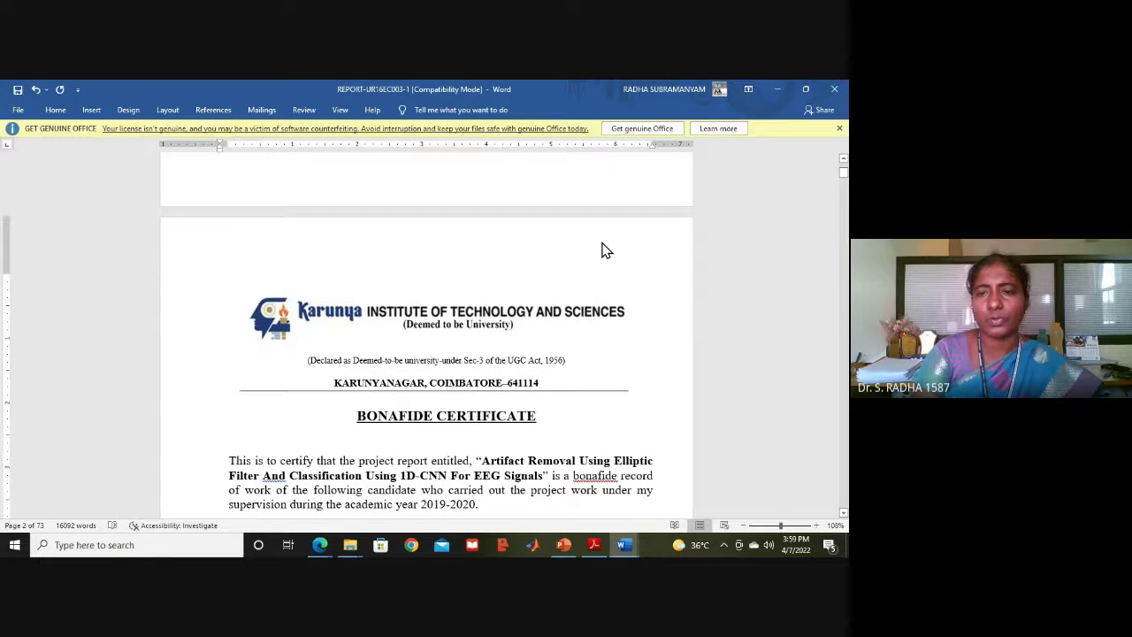
Step: Insert a Plain Number 3 page number at the top of the page in the Bonafide Certificate page's header
double_click(601, 250)
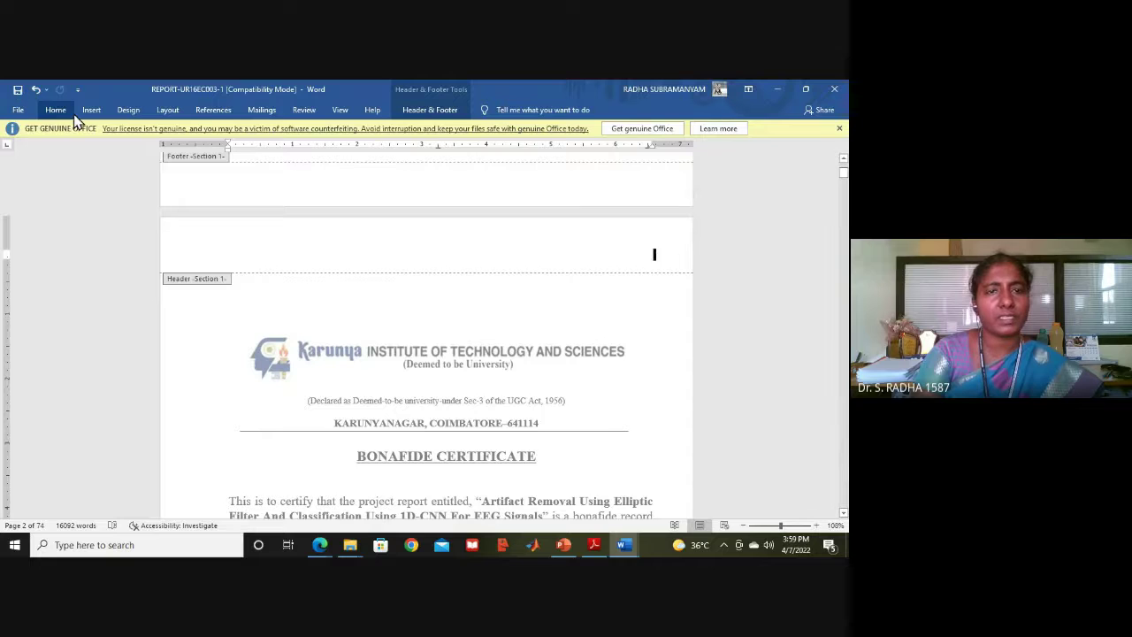
left_click(407, 113)
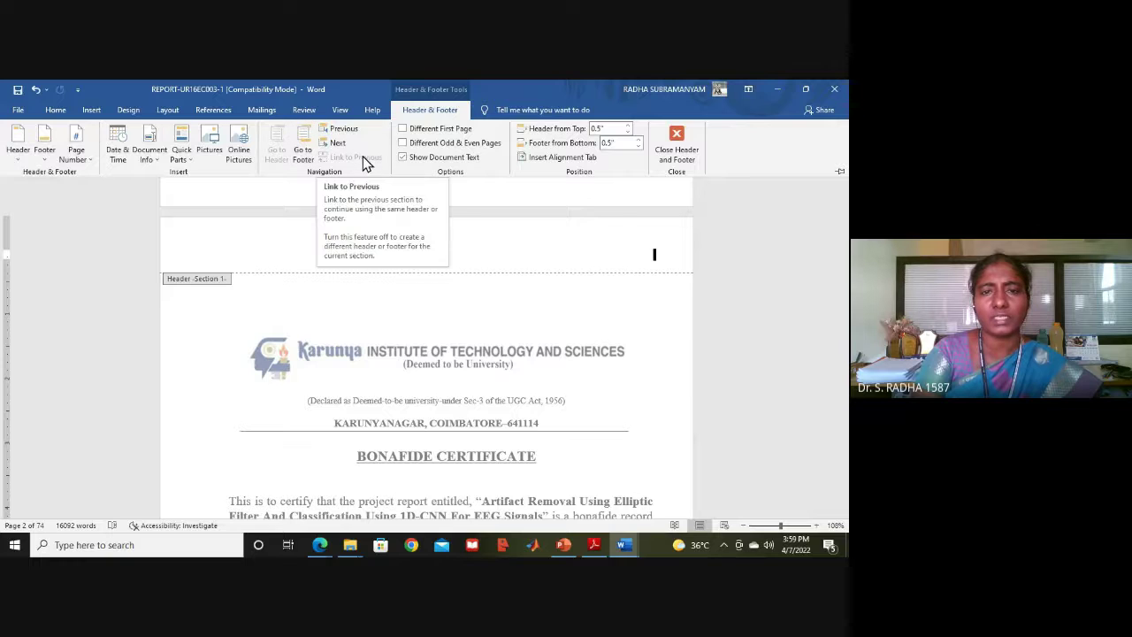
left_click(81, 163)
mouse_move(113, 173)
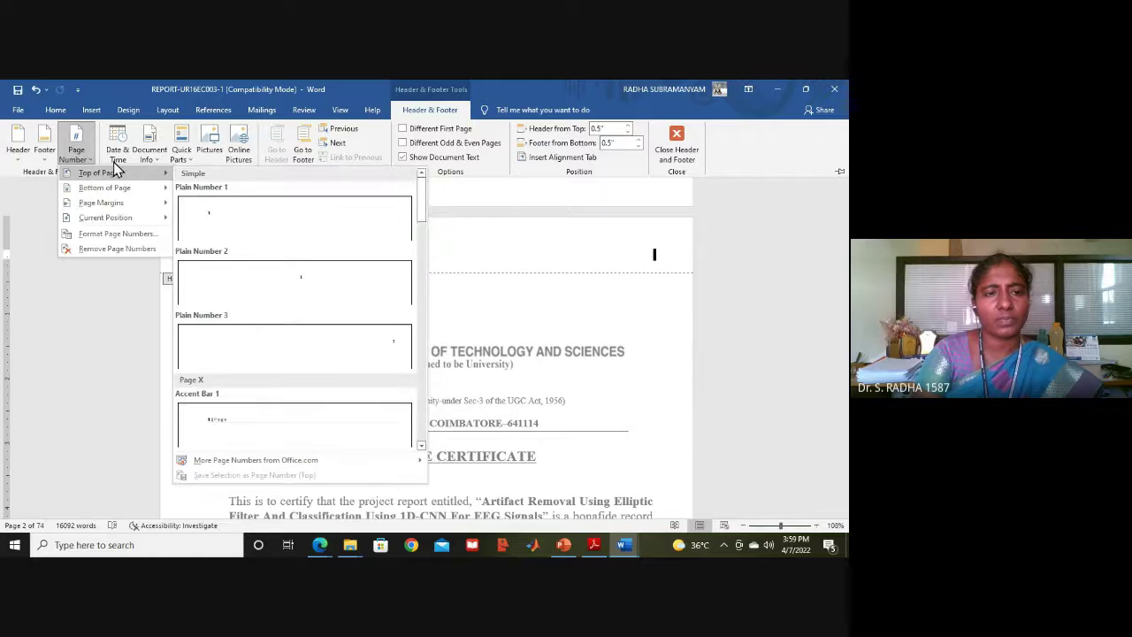
left_click(324, 341)
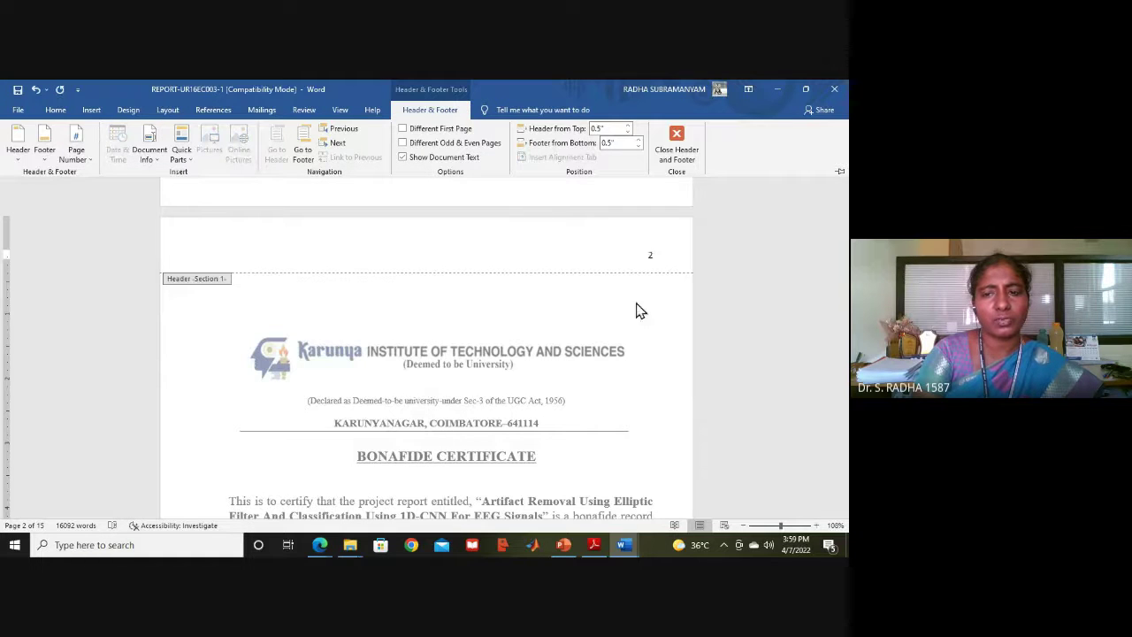
Step: Format the header page number as i, ii, iii starting at ii, and check the numbering on the cover and Bonafide Certificate pages
left_click(659, 255)
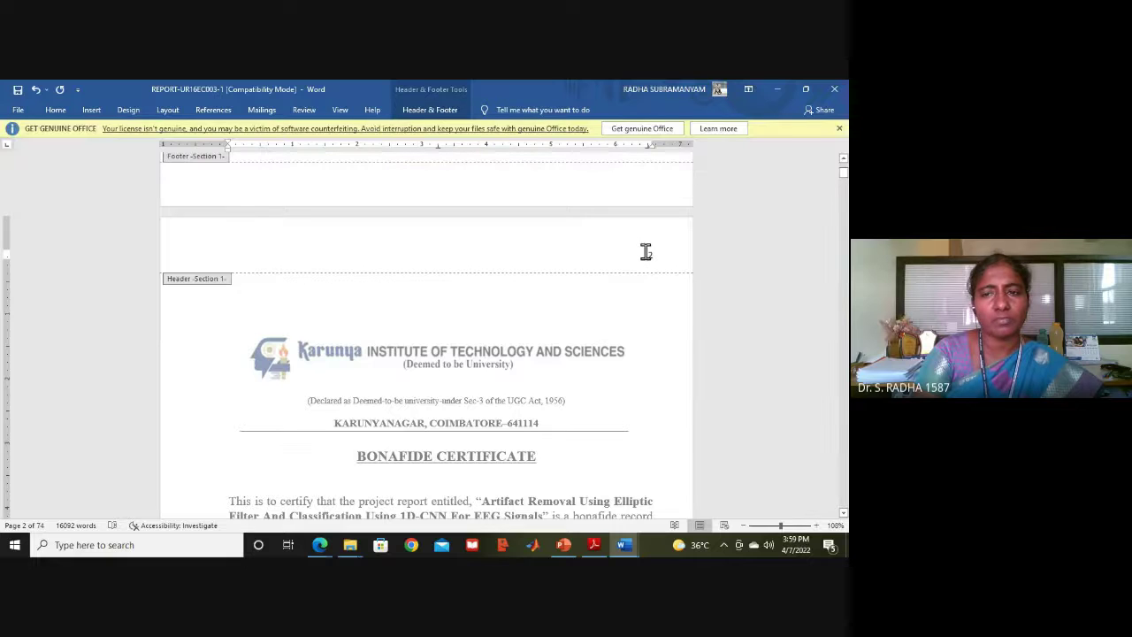
double_click(652, 253)
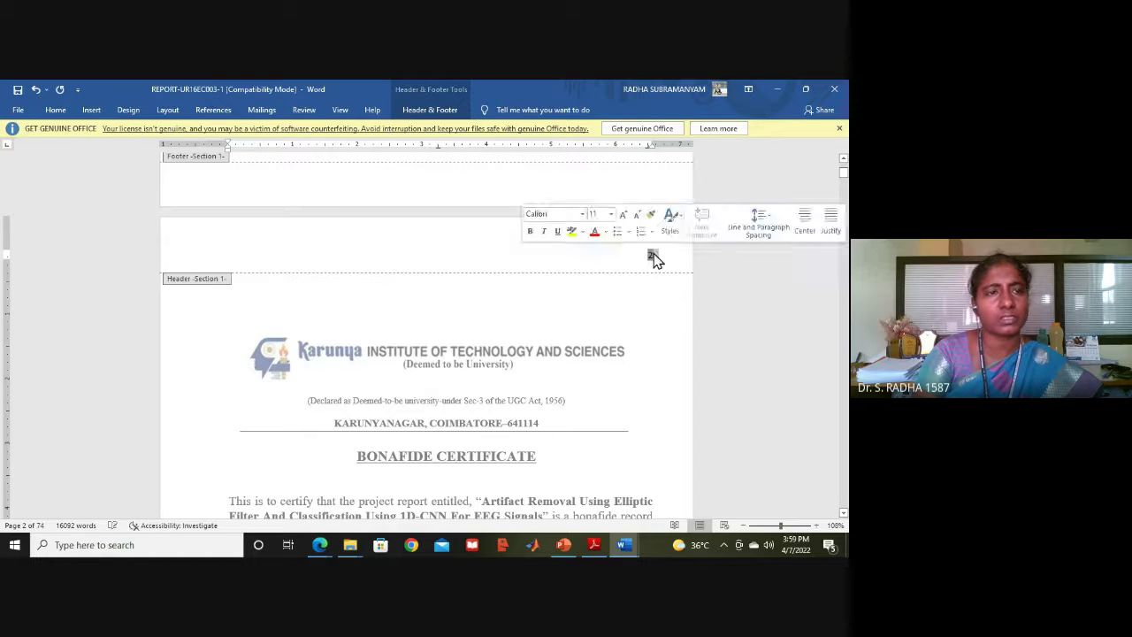
left_click(447, 110)
left_click(78, 163)
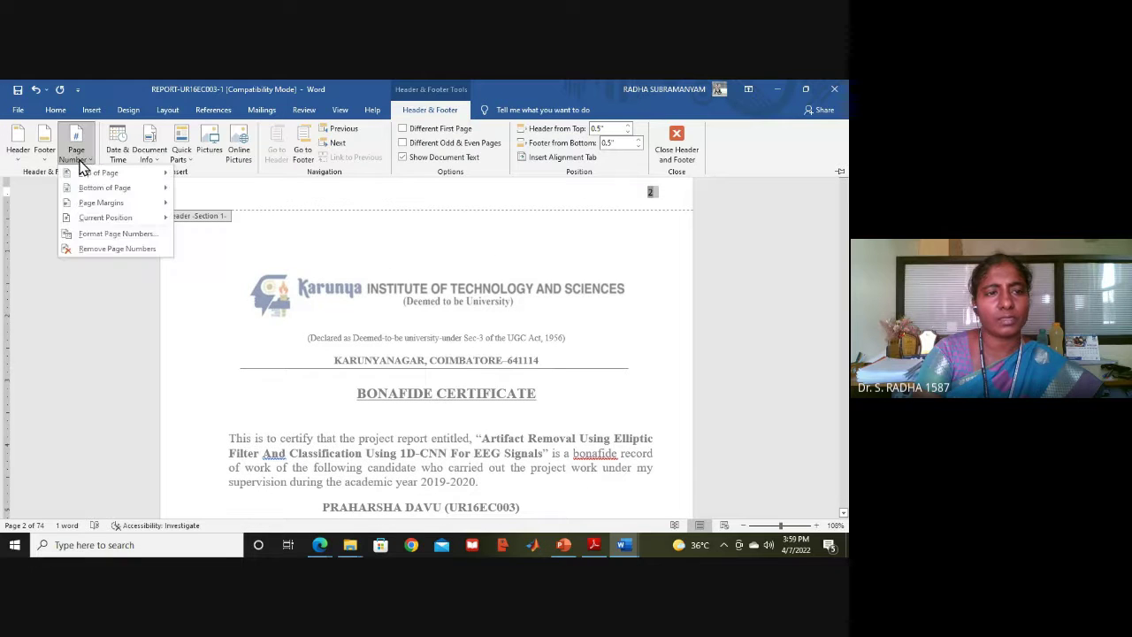
left_click(133, 232)
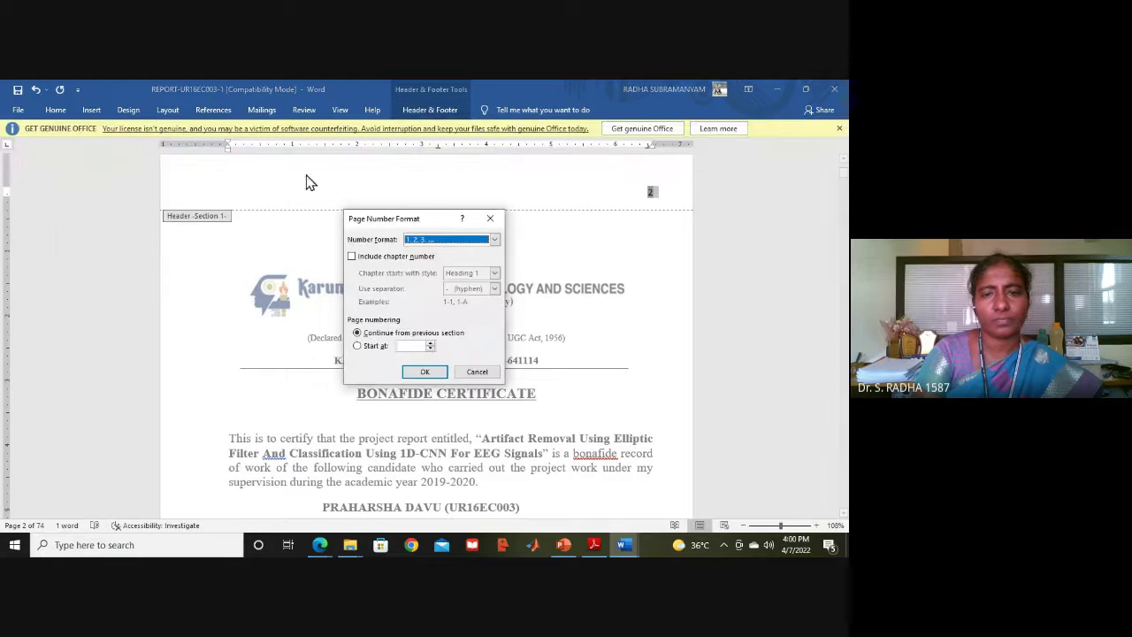
left_click(495, 240)
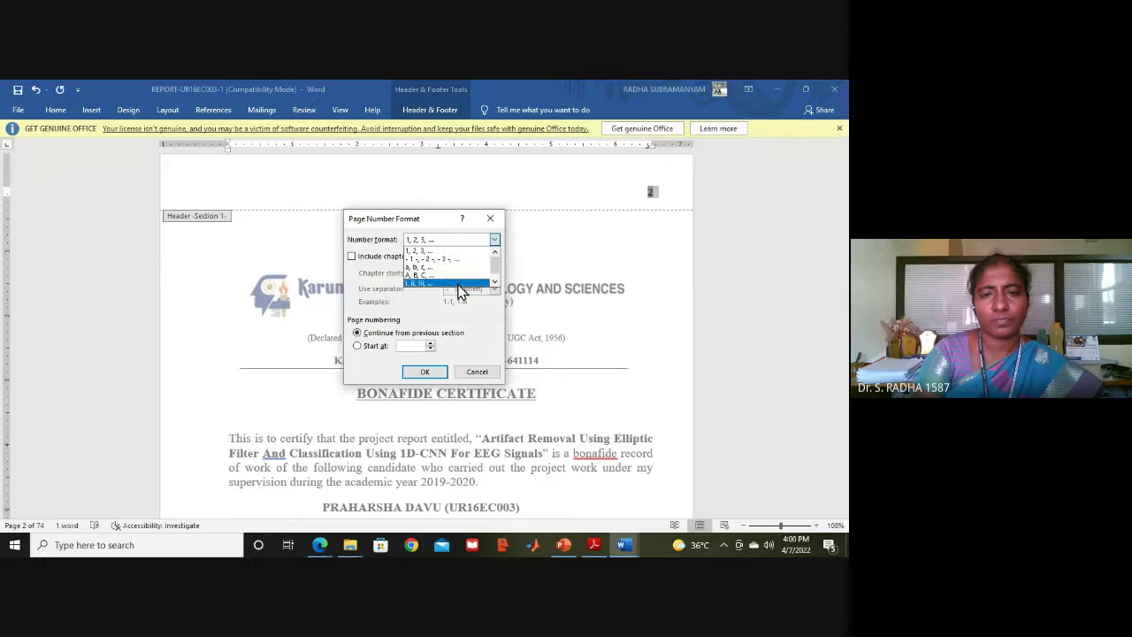
left_click(459, 288)
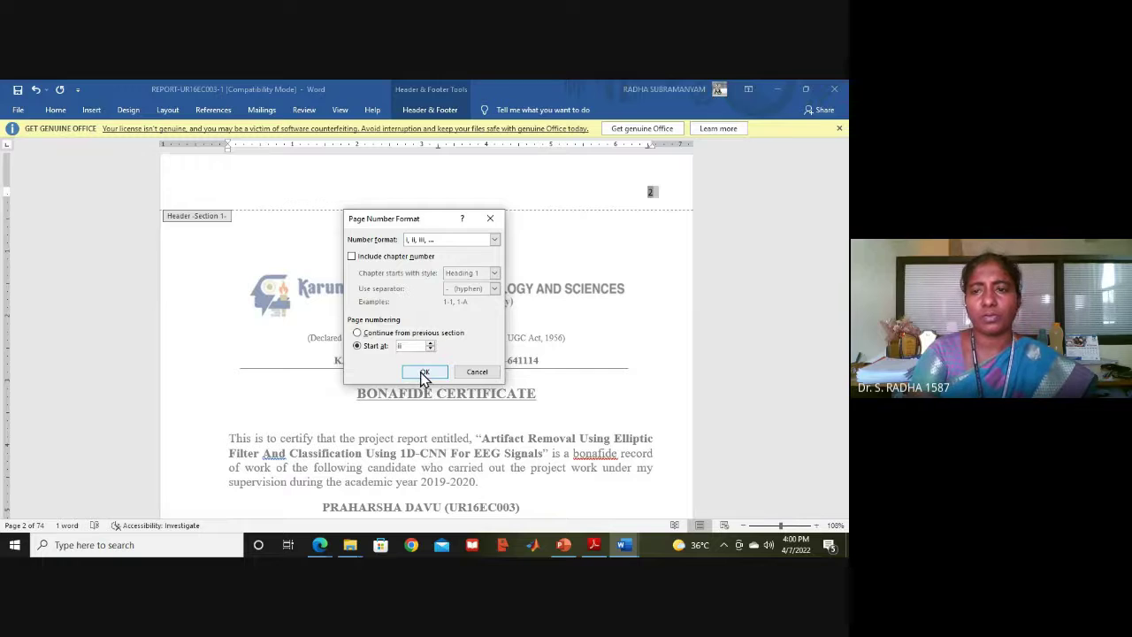
left_click(422, 371)
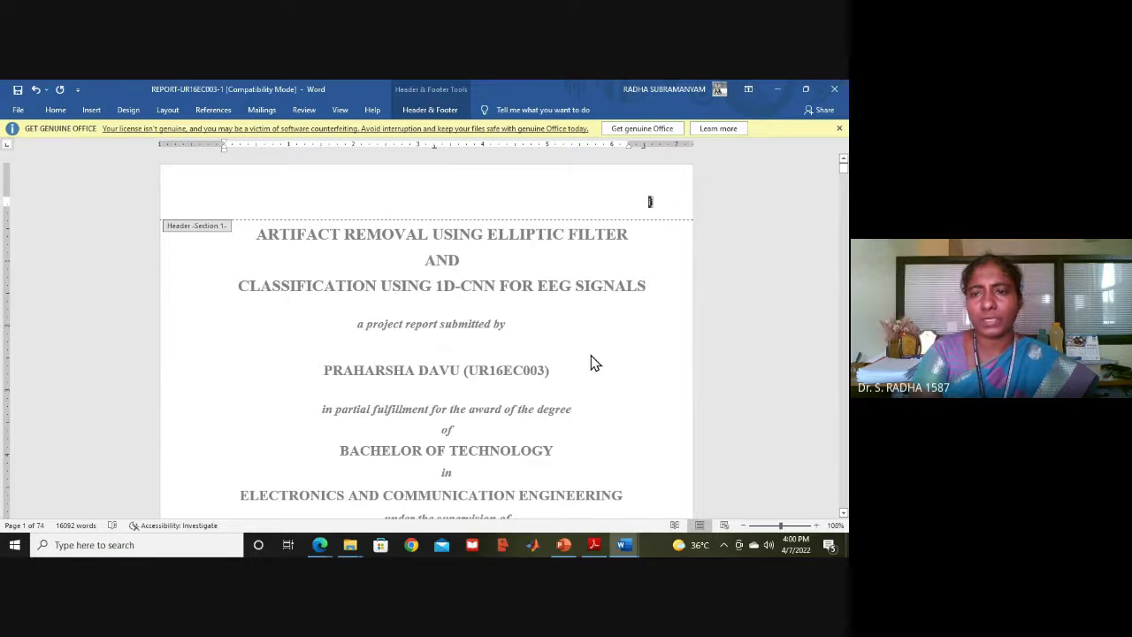
double_click(591, 353)
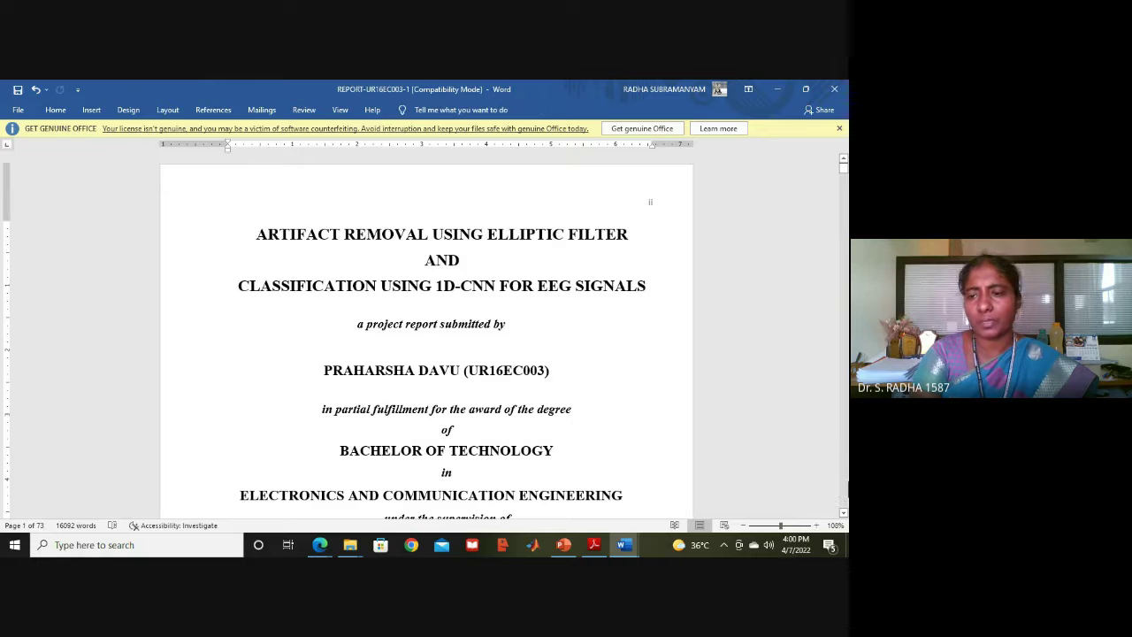
scroll(847, 489, "down", 10)
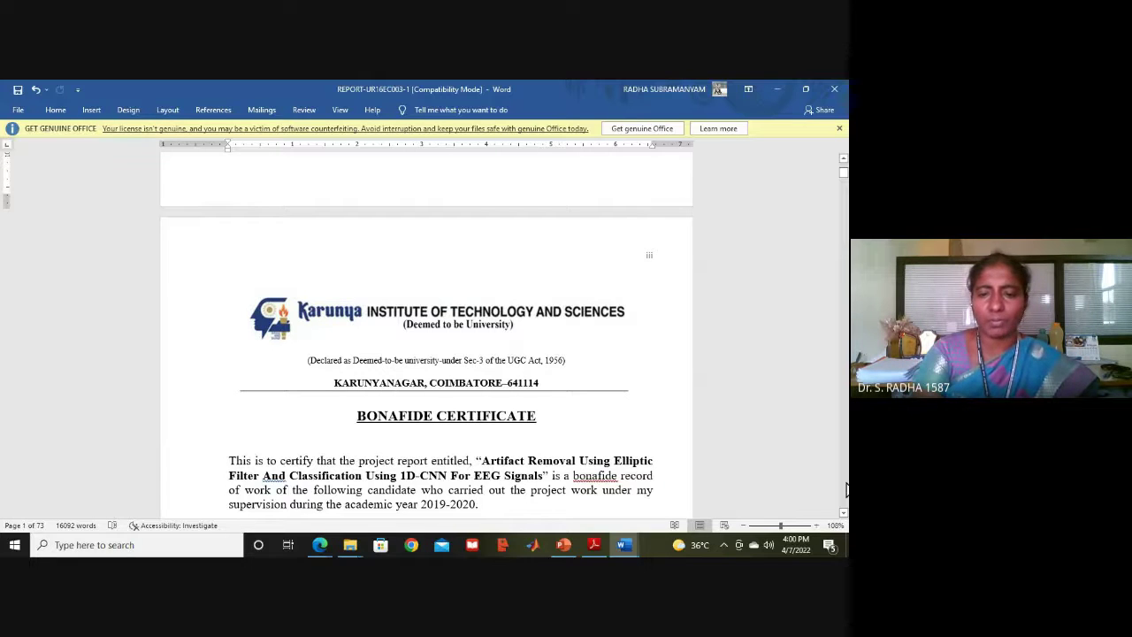
Step: Check the report's Roman page numbers through the List of Tables page against the PowerPoint page-numbering instructions, and review the remaining slides
left_click(565, 545)
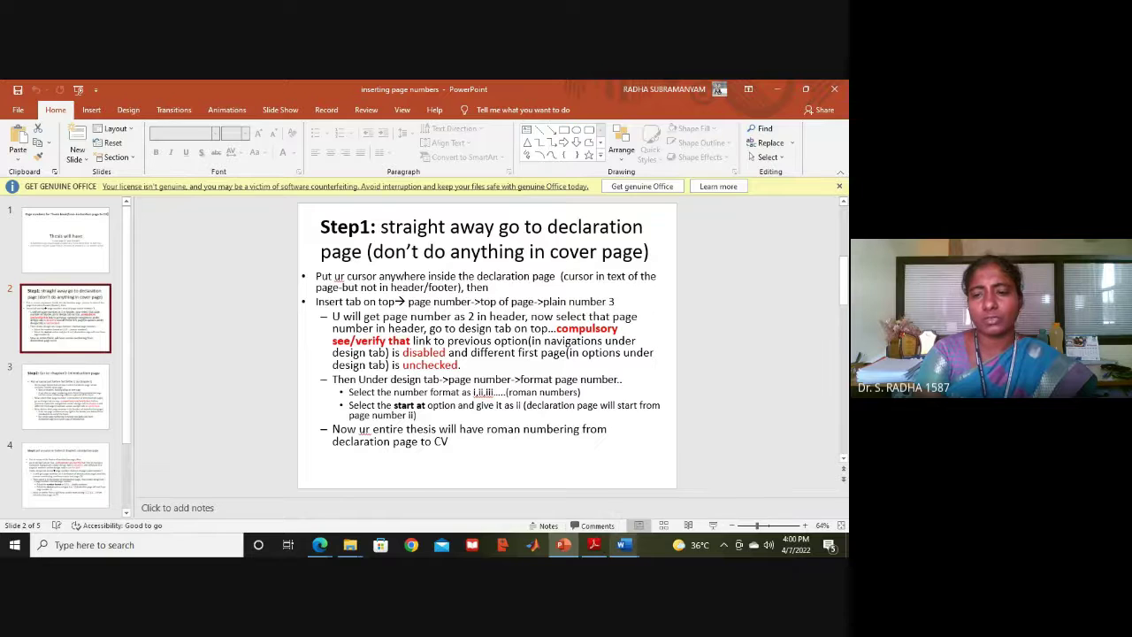
mouse_move(624, 544)
left_click(753, 502)
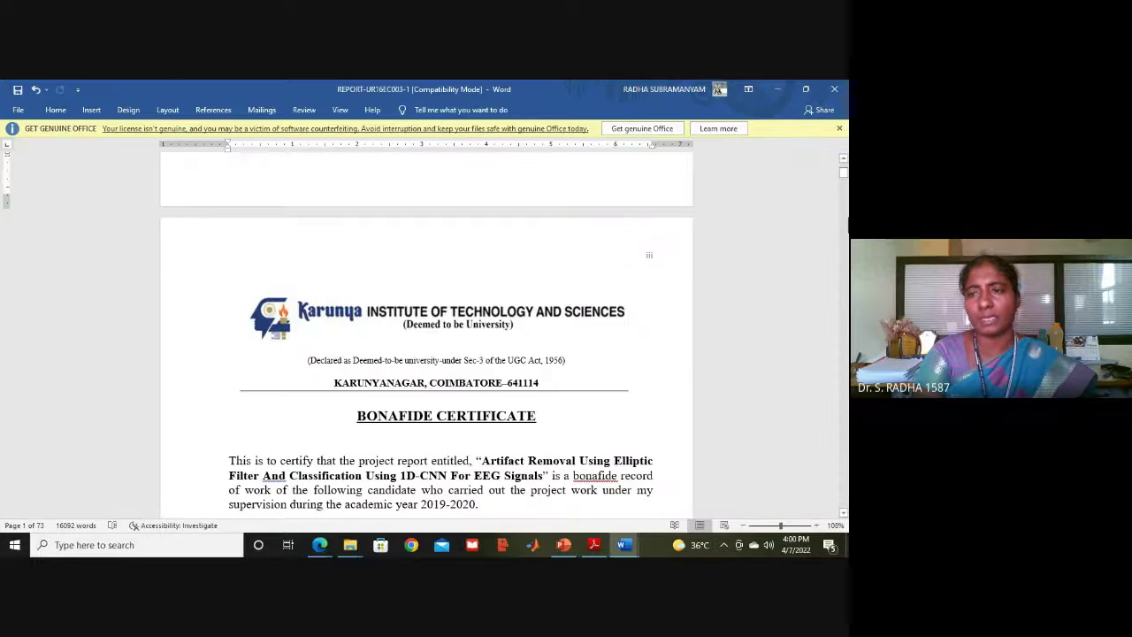
mouse_move(843, 177)
left_mouse_down()
mouse_move(842, 254)
mouse_move(843, 194)
left_mouse_up()
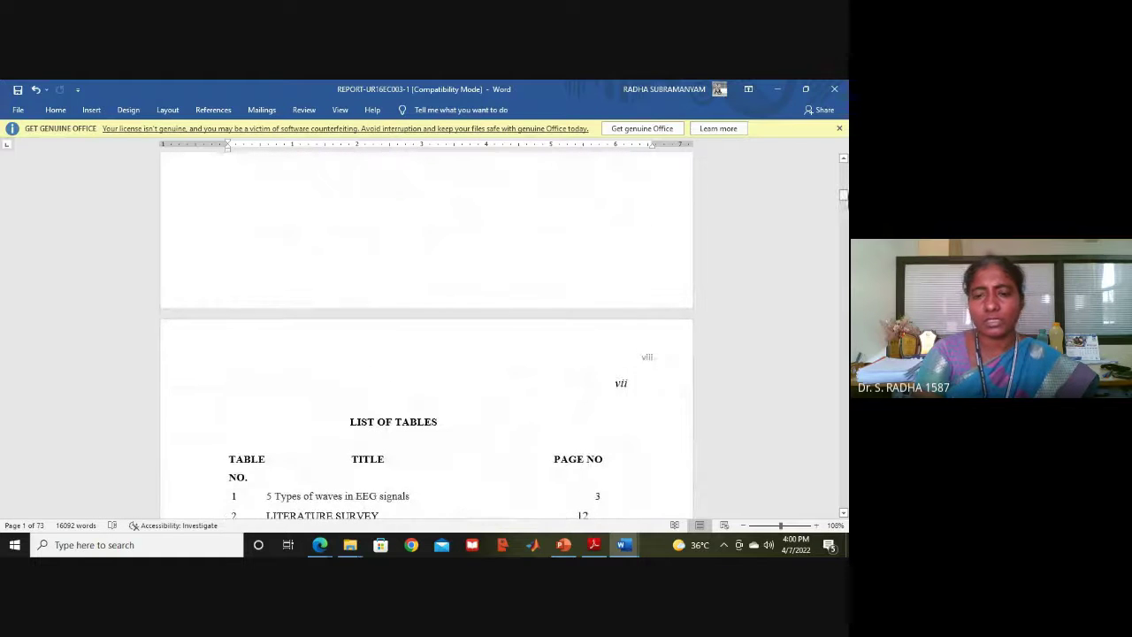
left_click(563, 545)
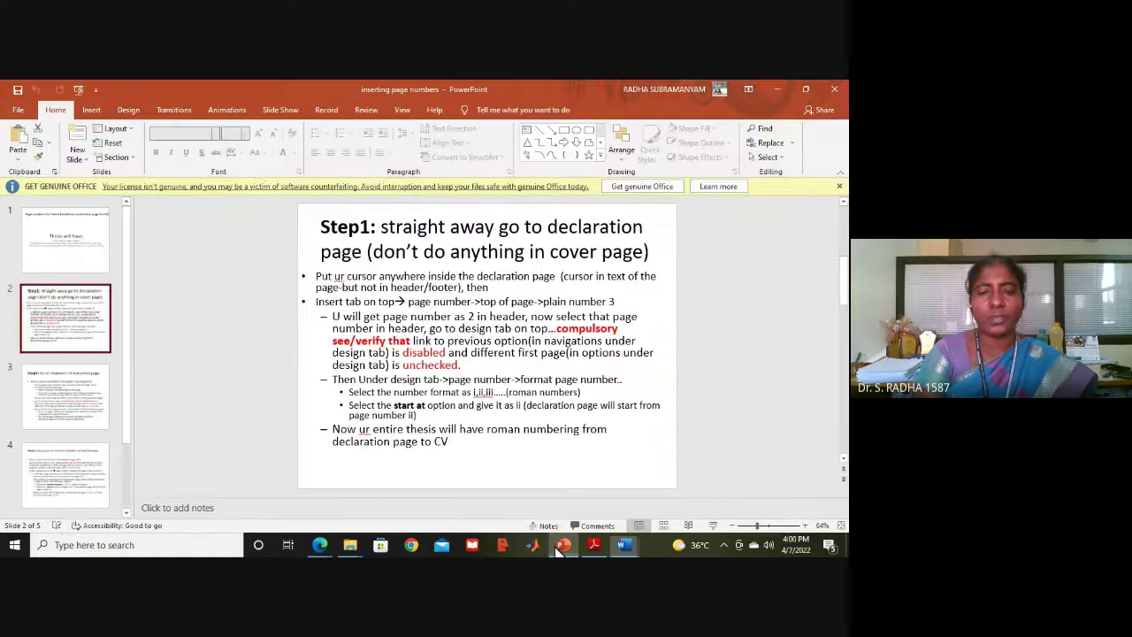
left_click(60, 397)
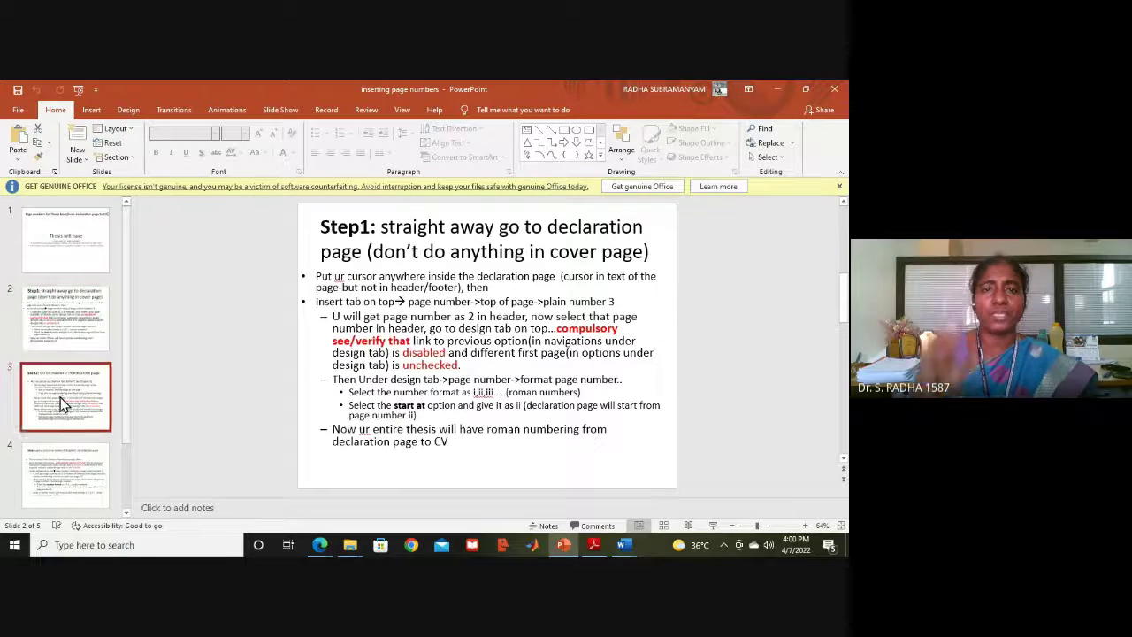
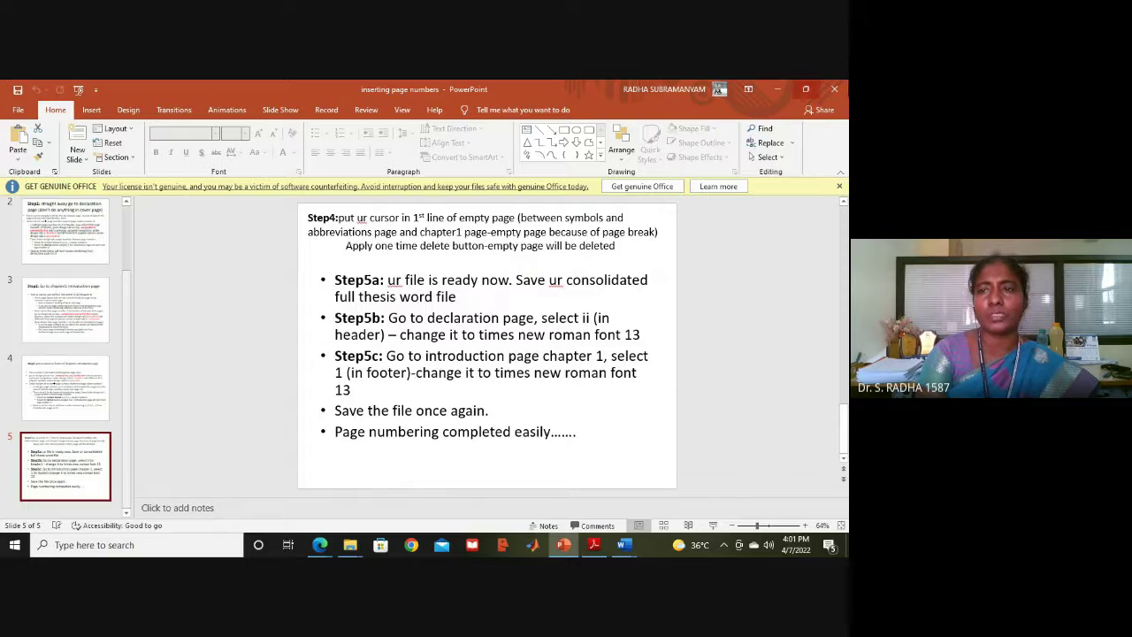
Step: Close the page-numbering presentation, the project report and the 19 References document, discarding the unsaved changes
left_click(832, 92)
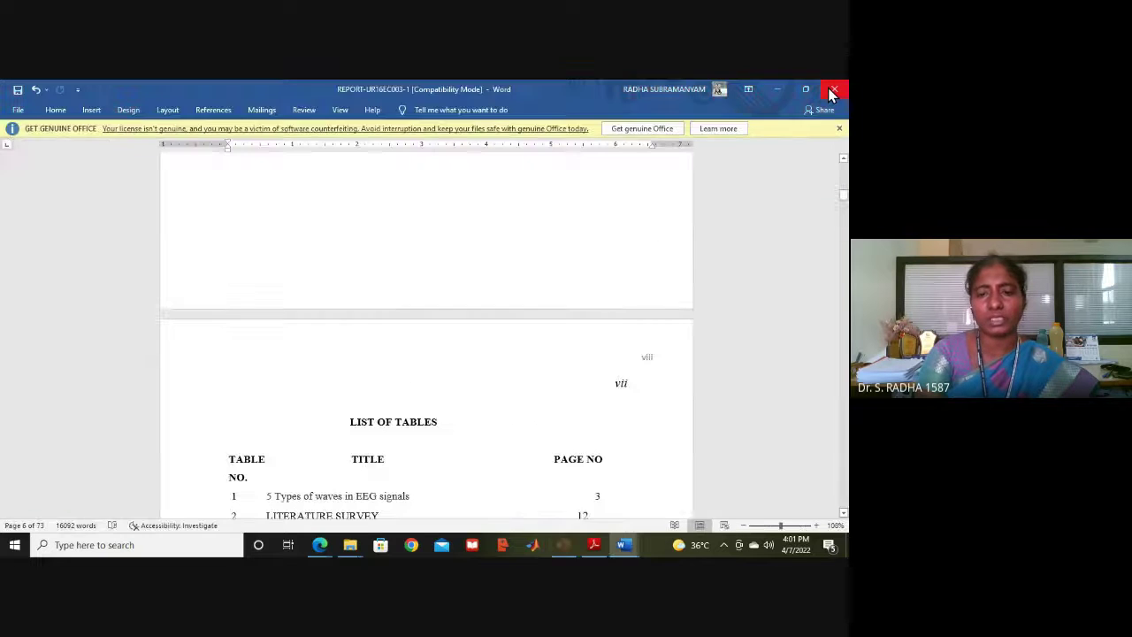
left_click(549, 211)
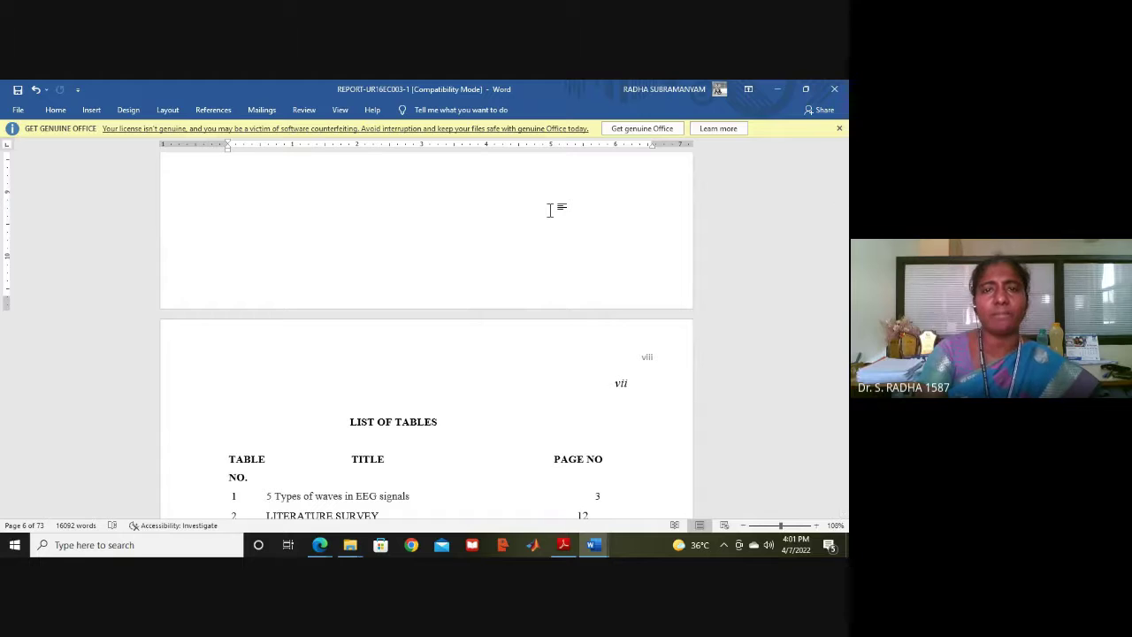
left_click(834, 90)
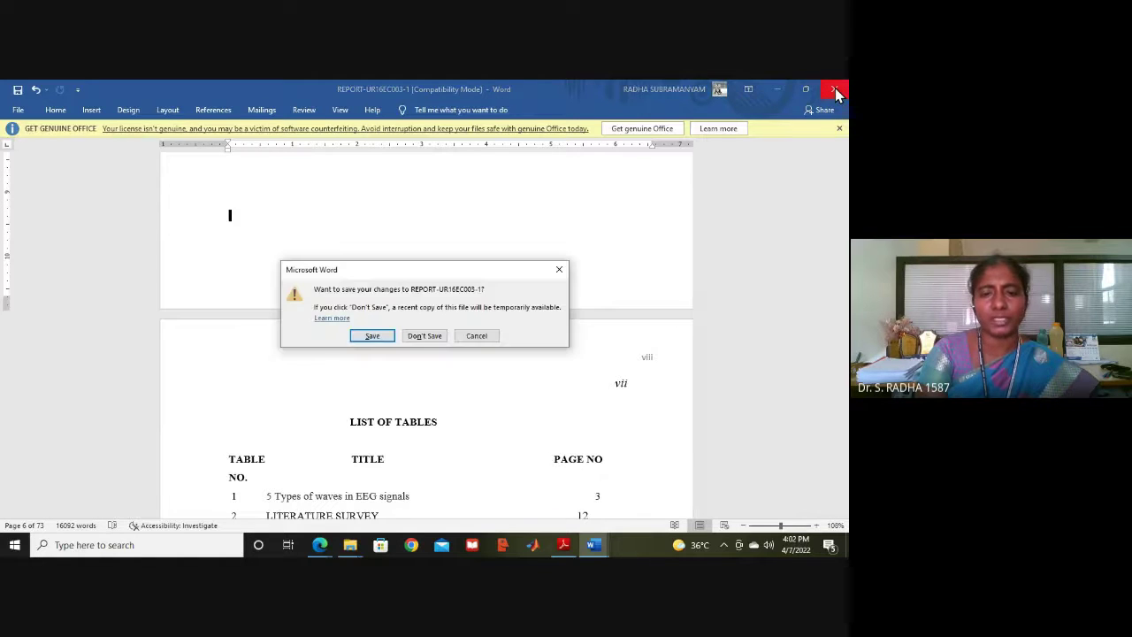
left_click(423, 336)
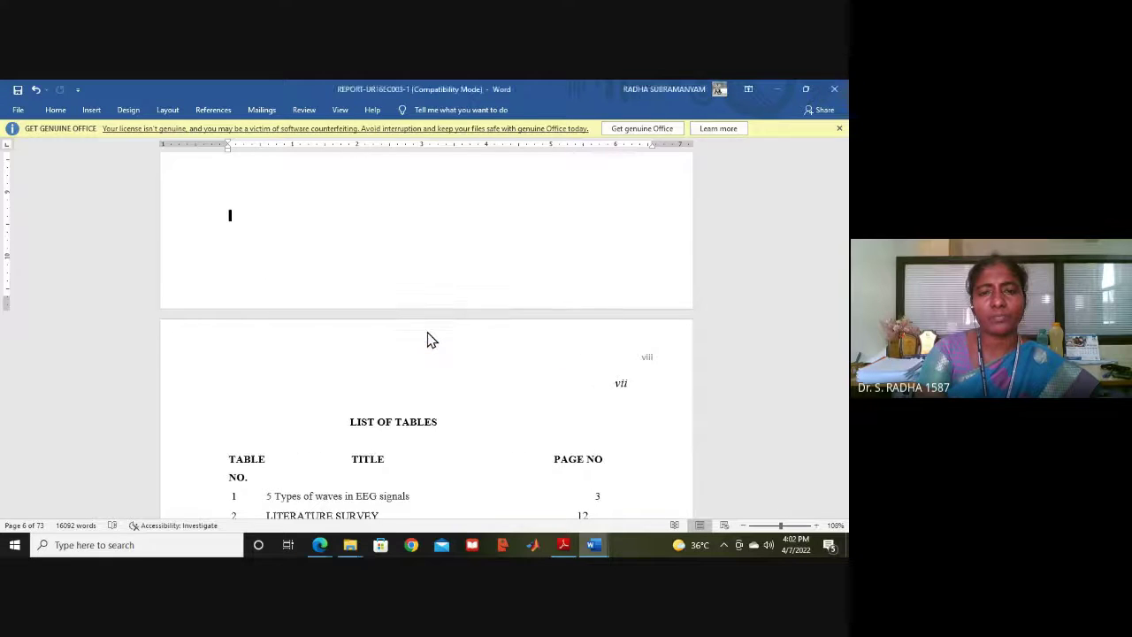
left_click(834, 90)
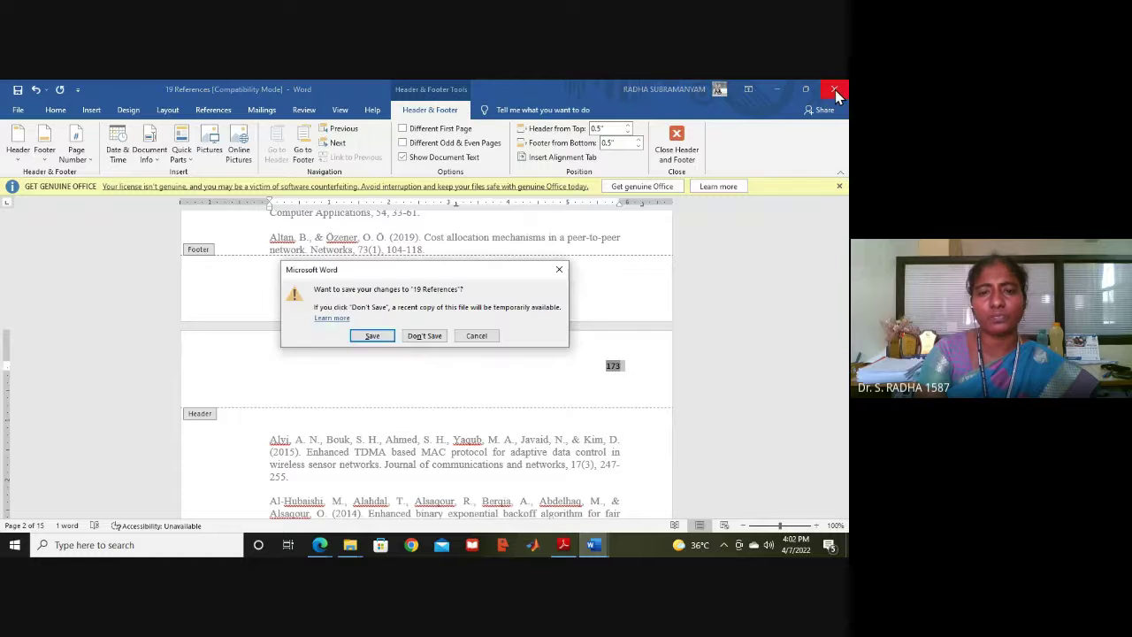
left_click(423, 336)
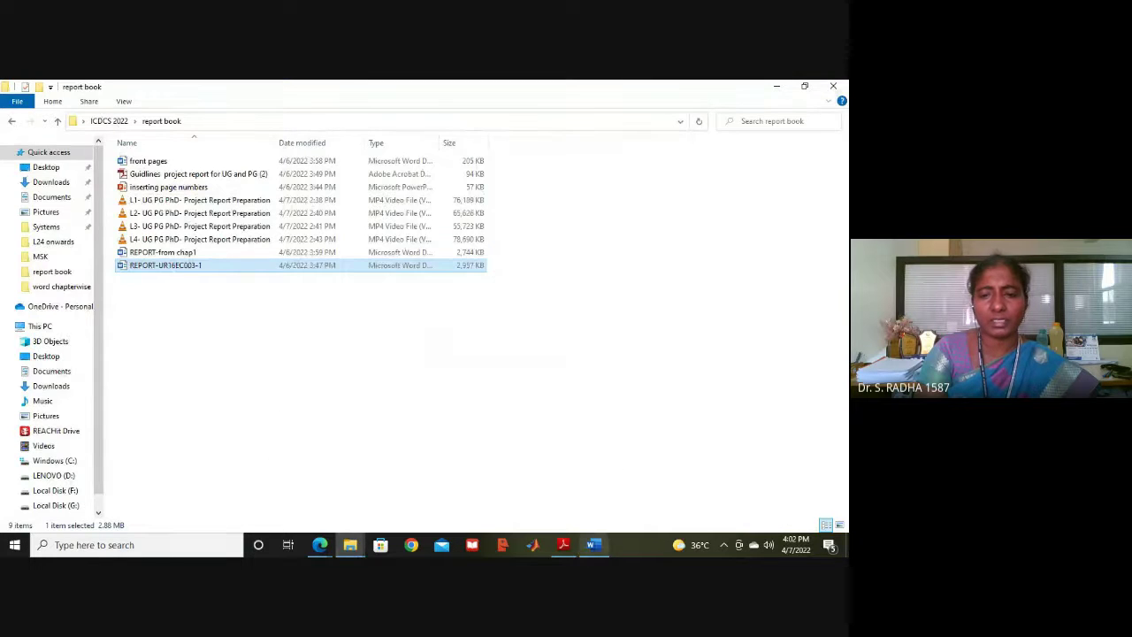
Step: Examine the chapter, title and page number layout in the 06 table of contents document through Curriculum Vitae, and close the document
left_click(593, 545)
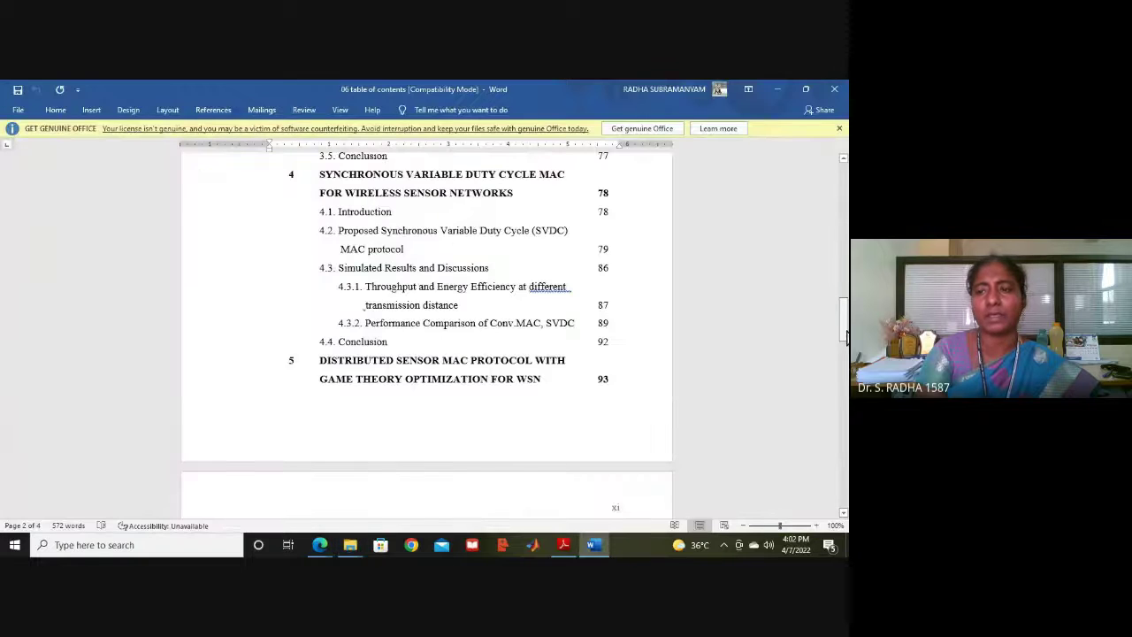
left_click_drag(846, 336, 844, 205)
left_click(424, 220)
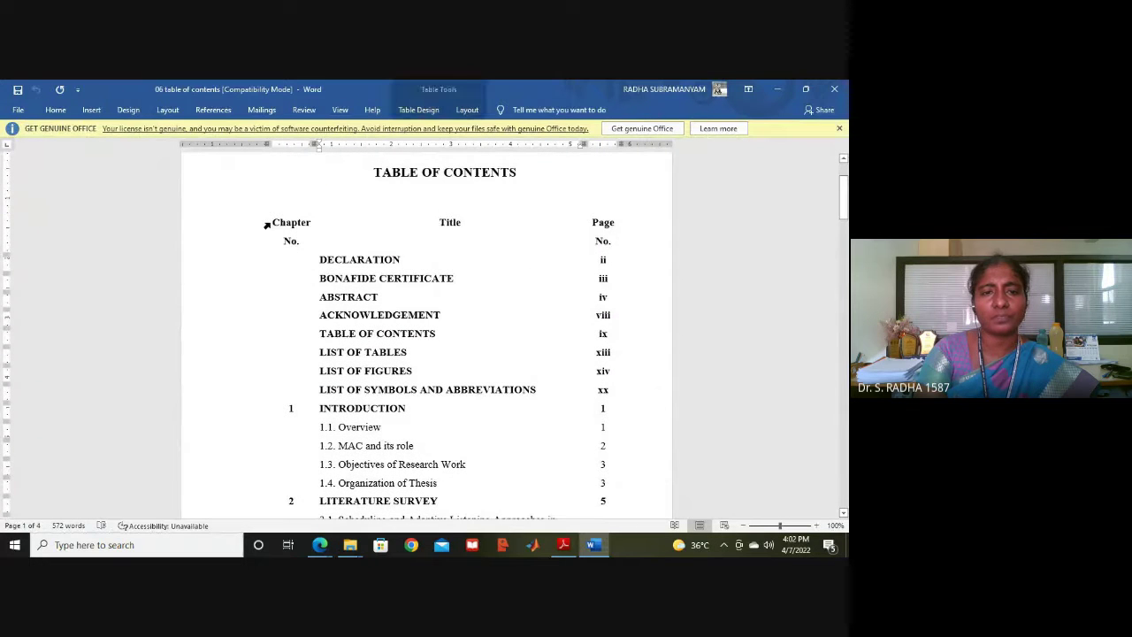
left_click_drag(273, 222, 617, 505)
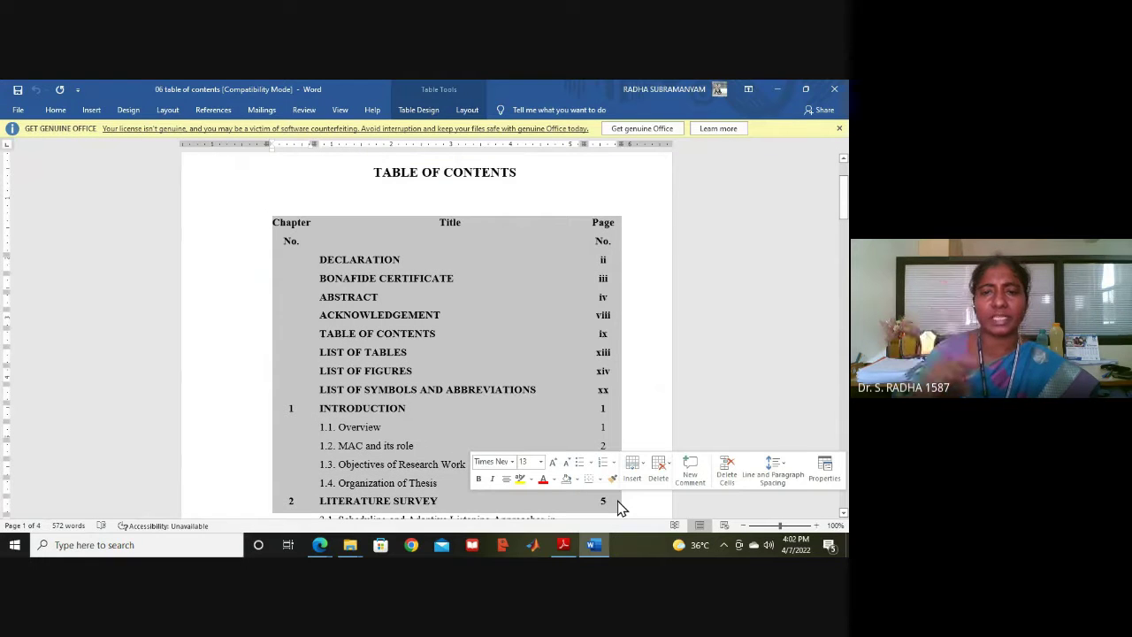
left_click(534, 377)
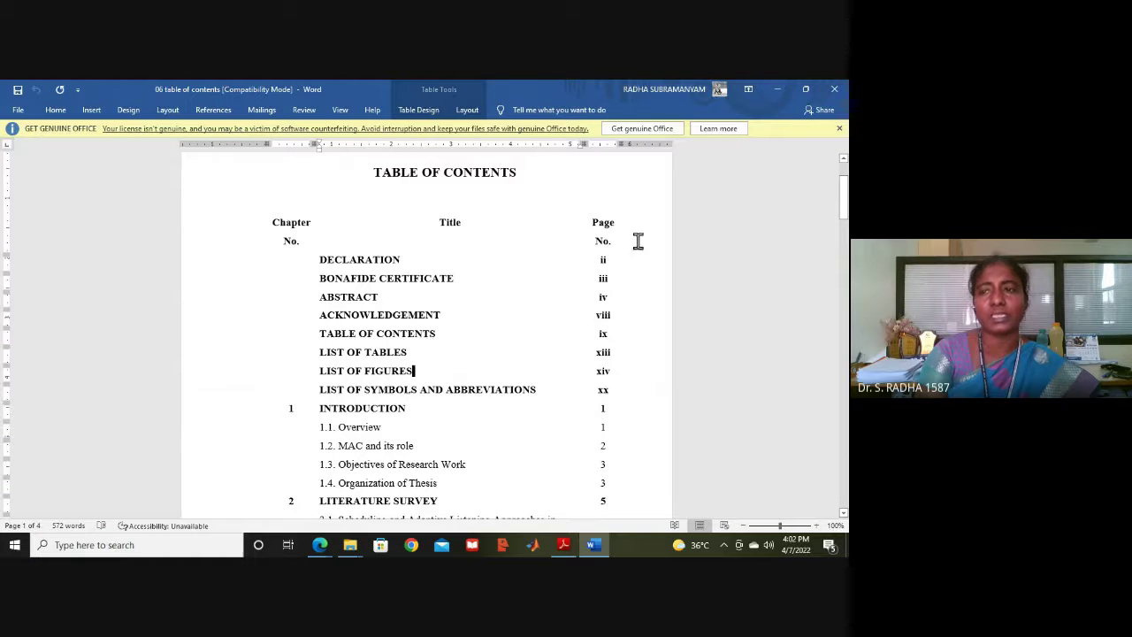
left_click_drag(844, 205, 845, 244)
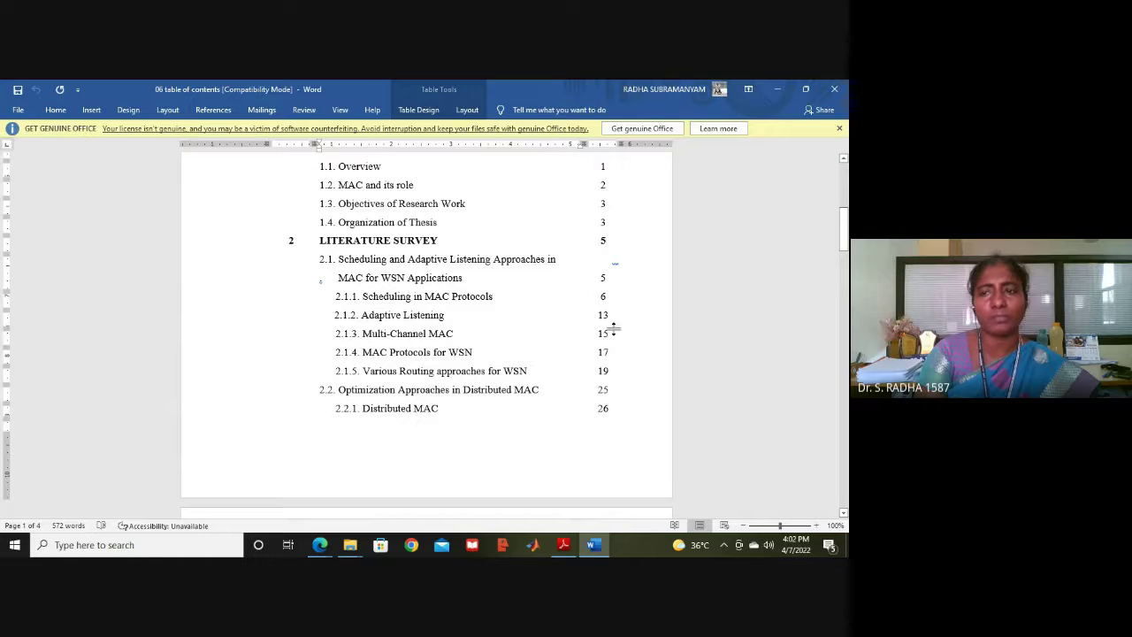
left_click_drag(845, 219, 826, 471)
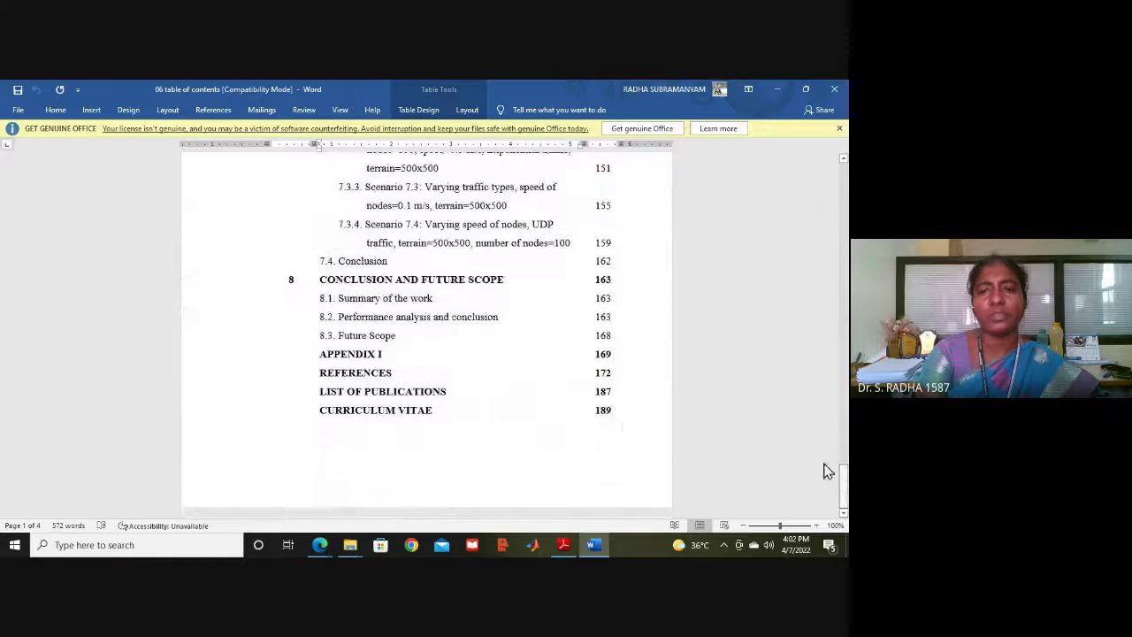
left_click(834, 91)
left_click(834, 90)
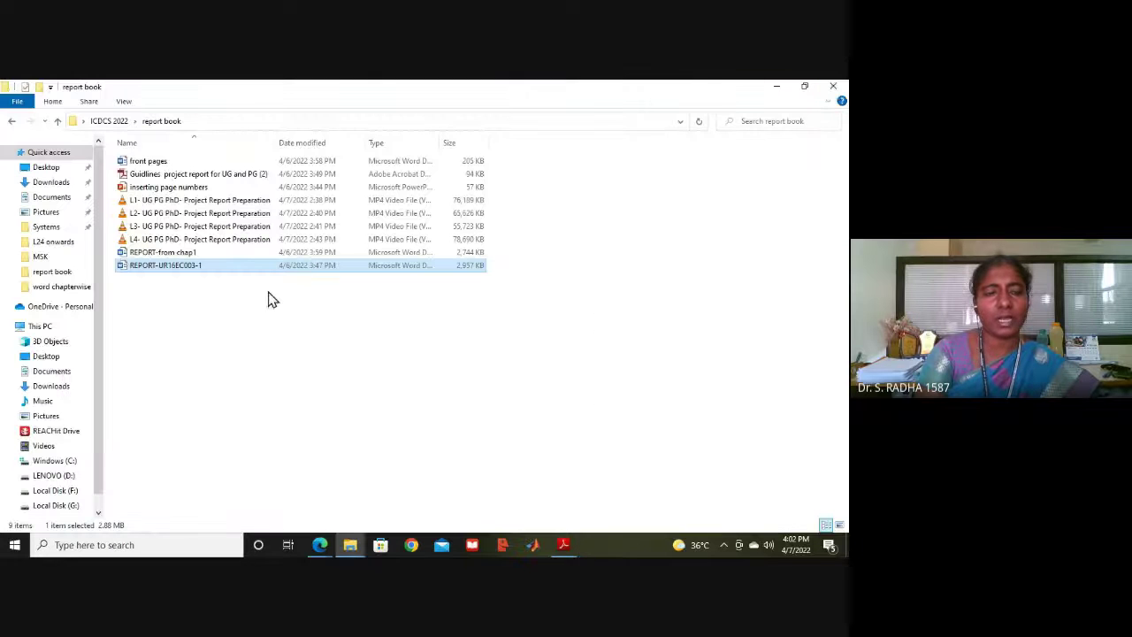
Step: Open the REPORT-from chap1 document and review Chapter 1 up to the picture under 1.2 EEG Signals
double_click(240, 255)
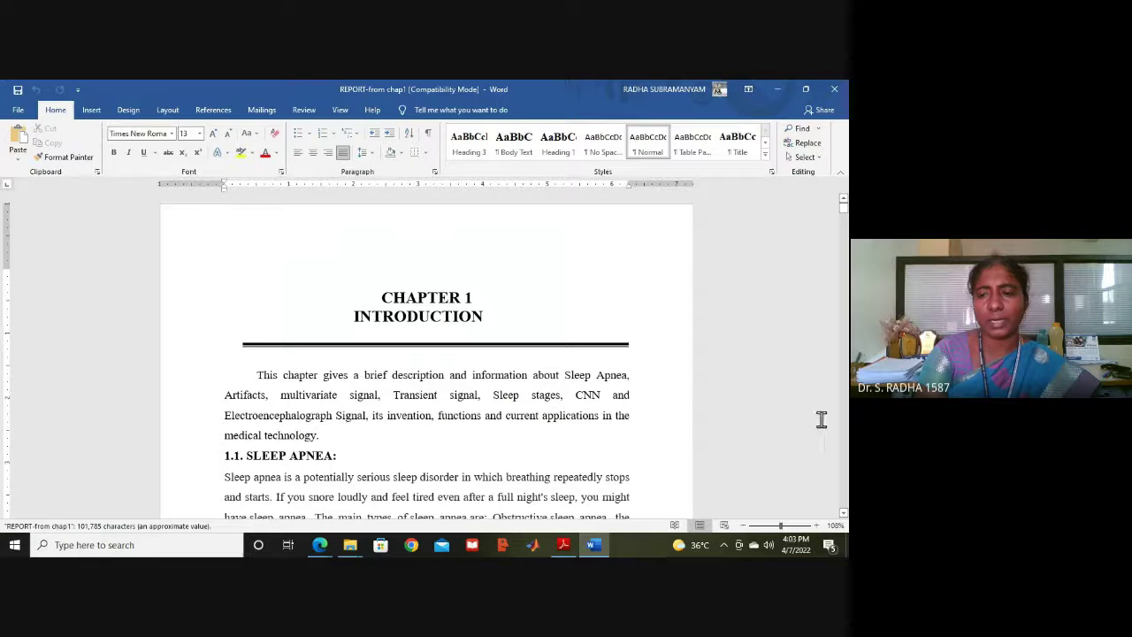
scroll(845, 485, "down", 20)
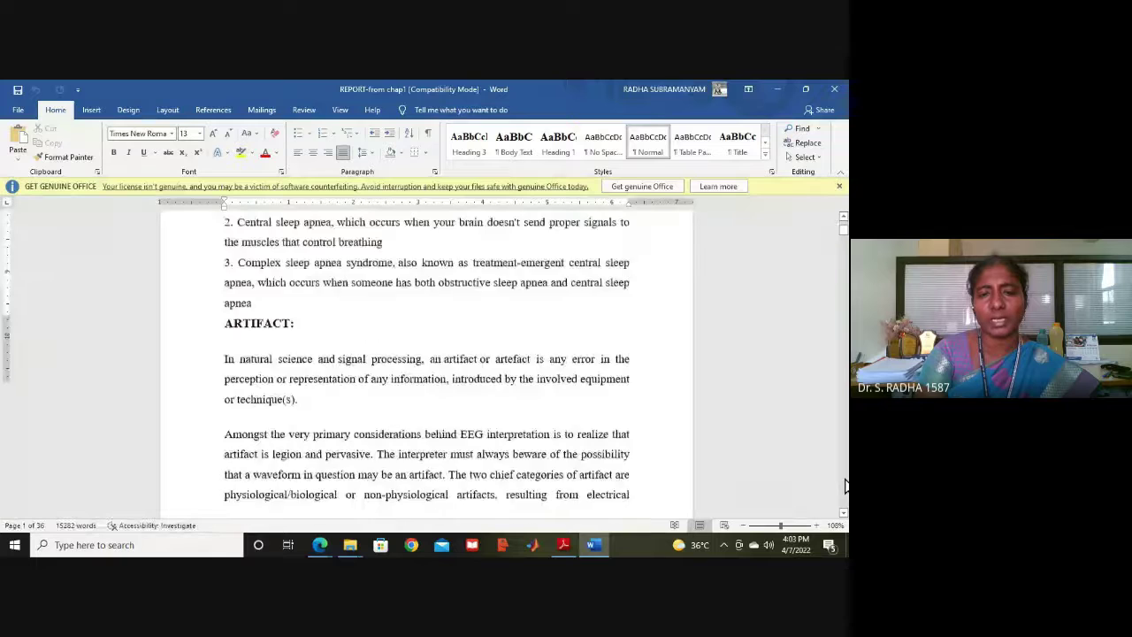
scroll(845, 484, "down", 20)
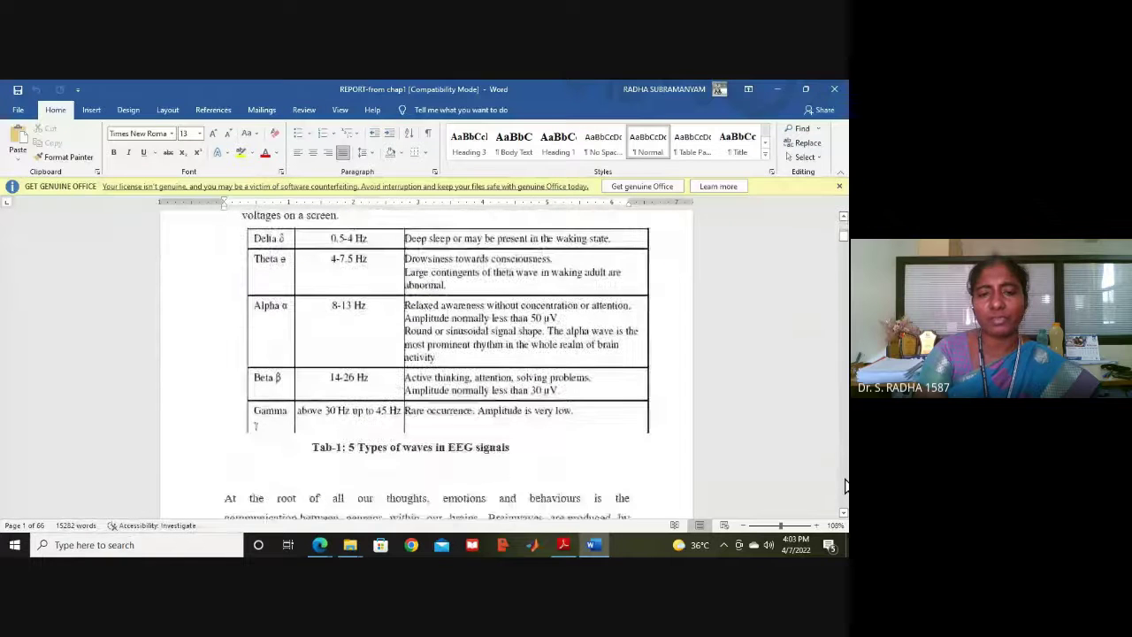
scroll(844, 485, "down", 15)
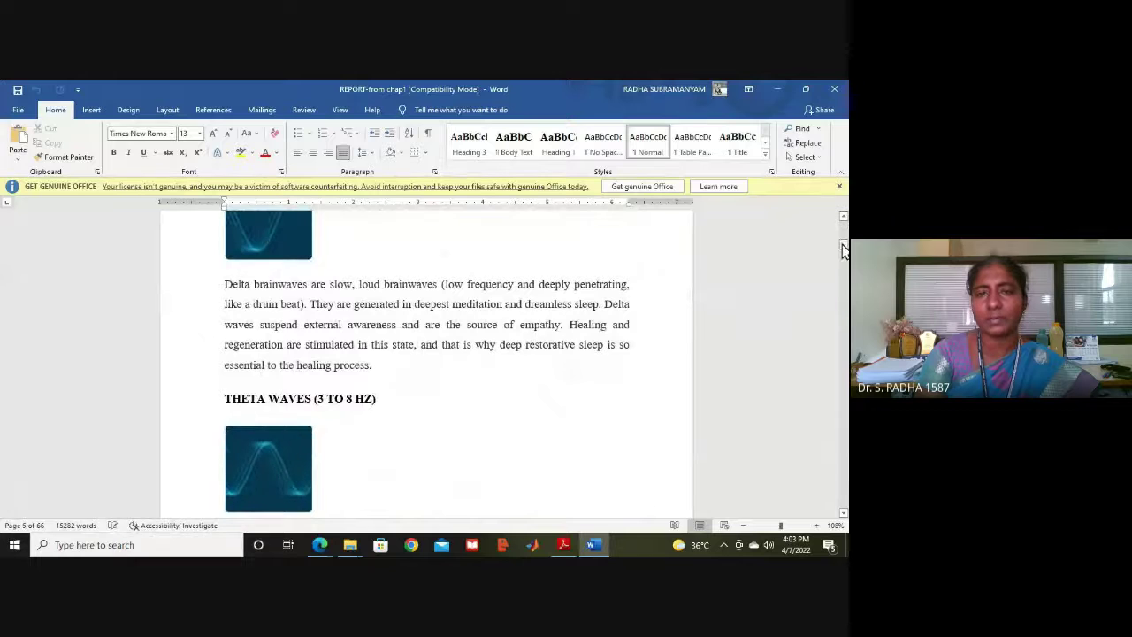
left_click_drag(844, 245, 845, 234)
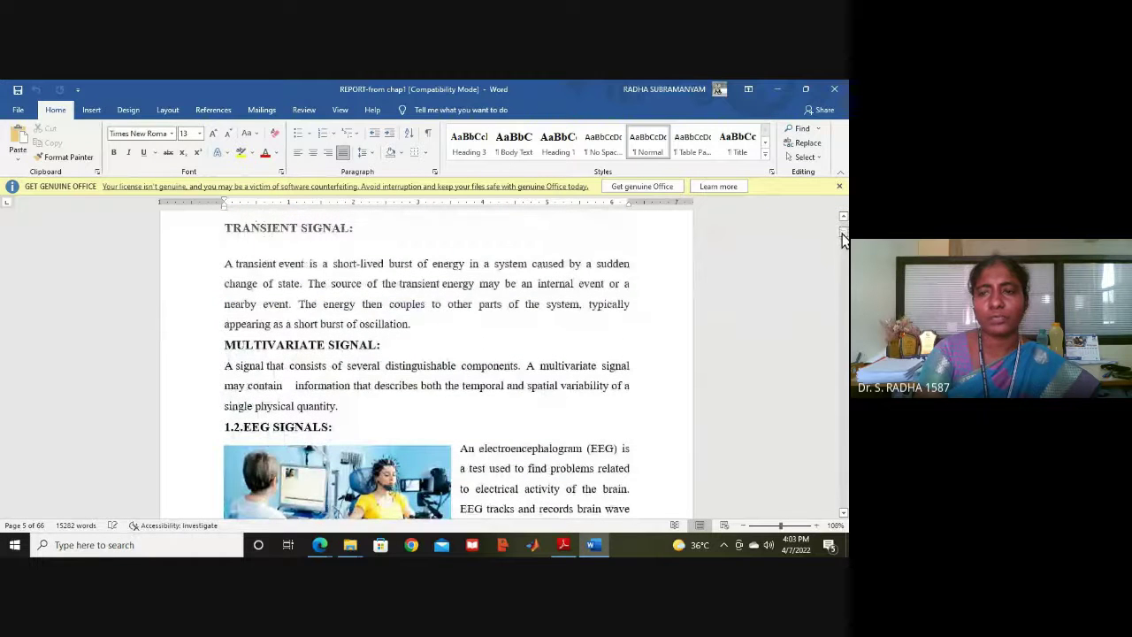
scroll(844, 265, "down", 4)
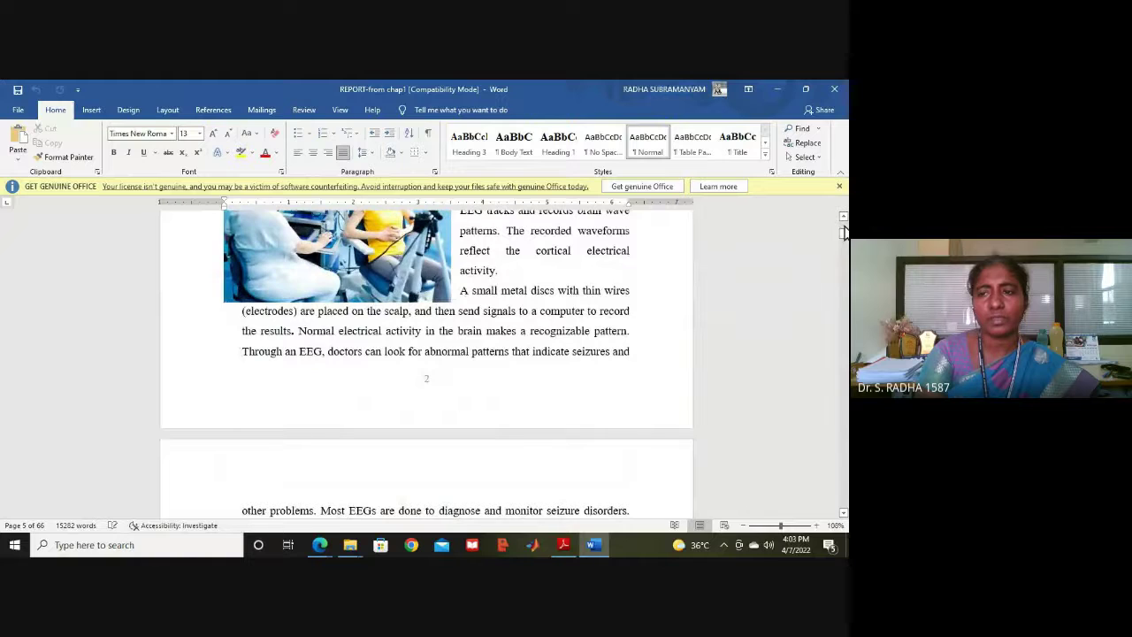
left_click(844, 220)
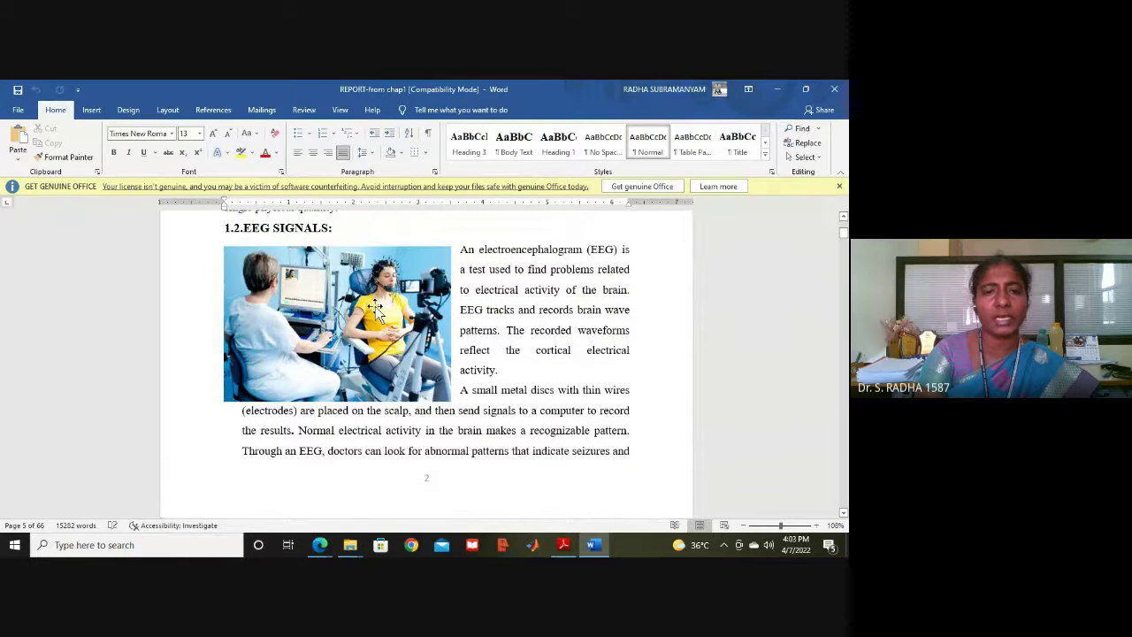
Step: Give the picture under 1.2 EEG Signals a solid outline through its Format Picture settings
left_click(375, 306)
right_click(376, 310)
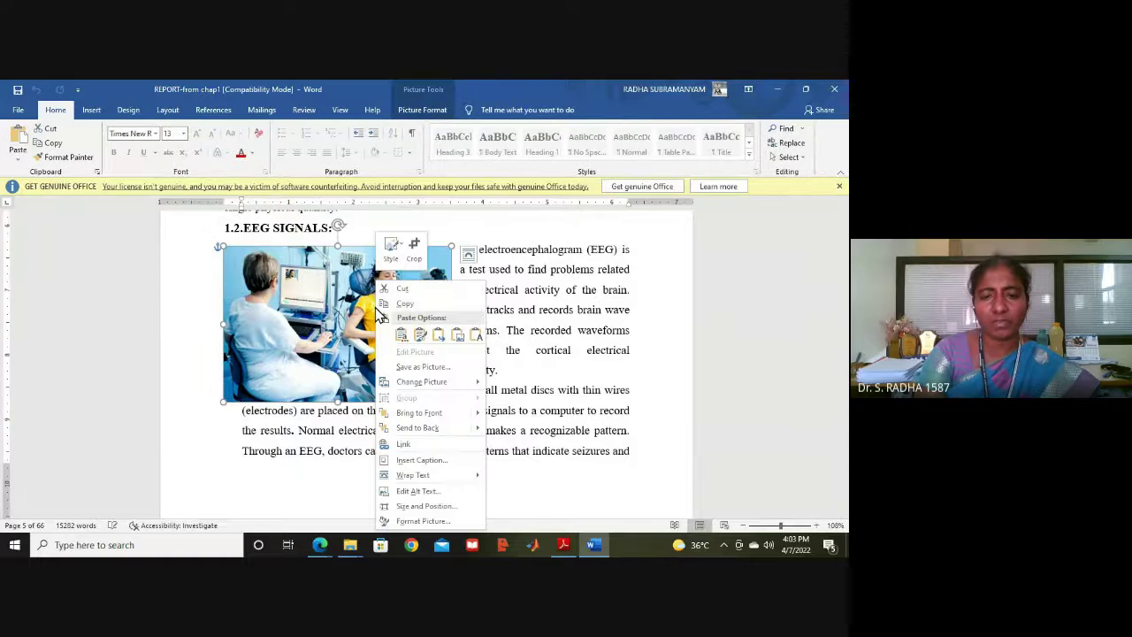
left_click(442, 527)
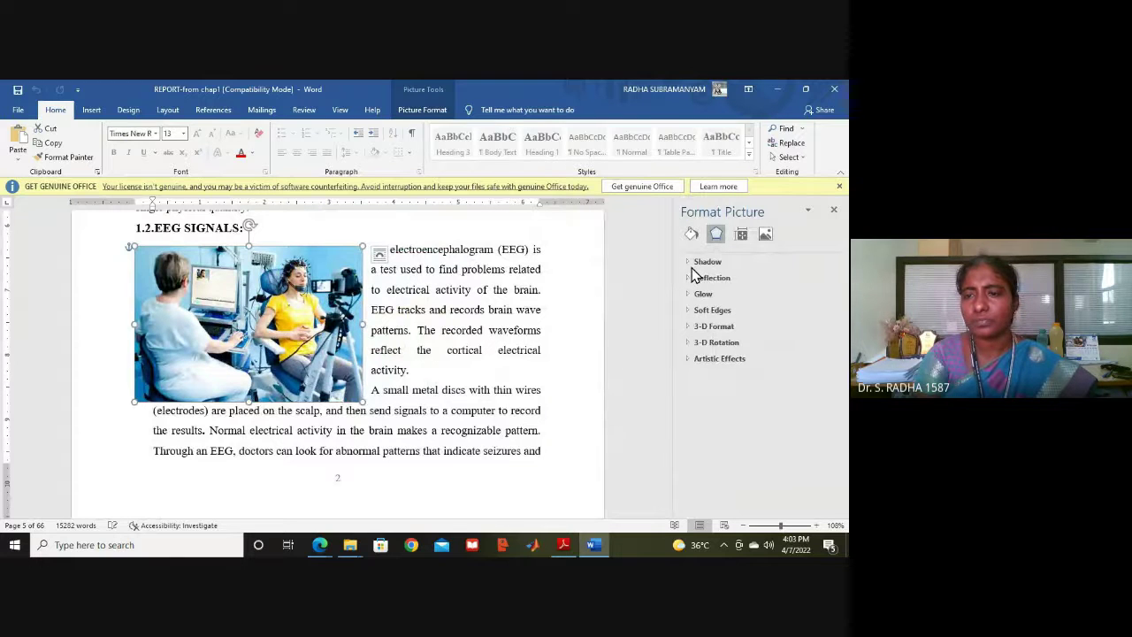
left_click(766, 235)
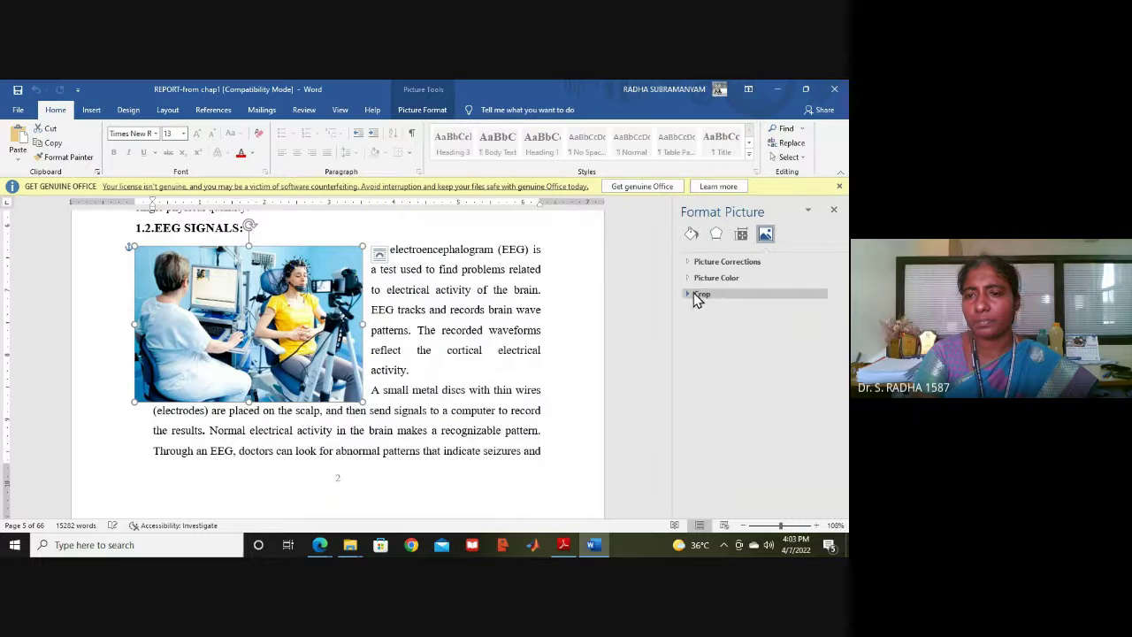
left_click(690, 235)
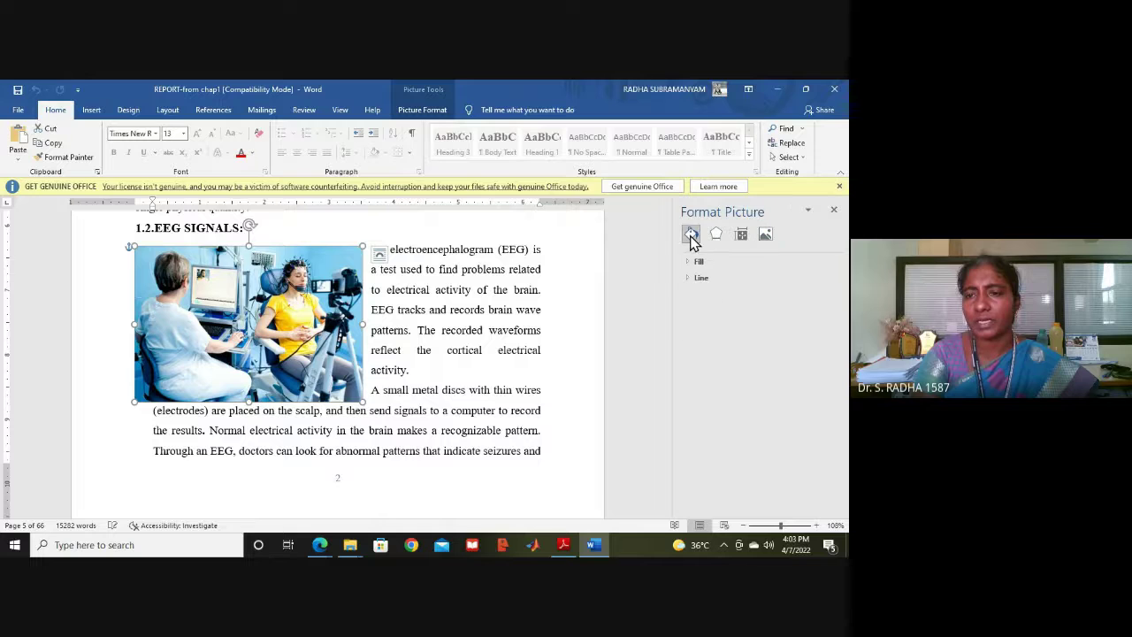
left_click(690, 278)
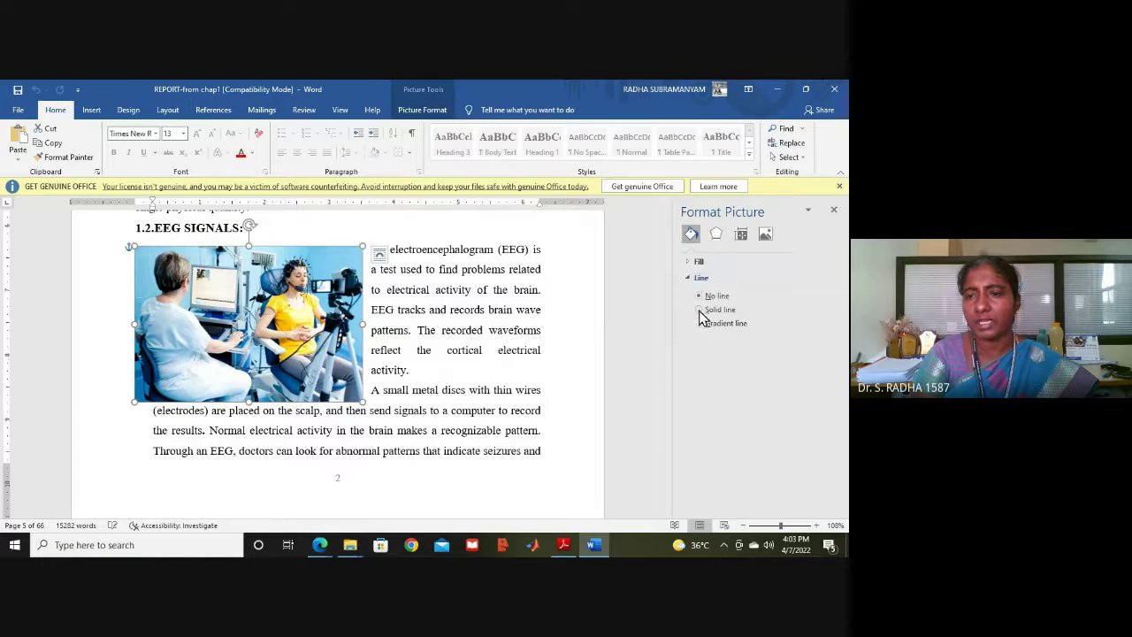
left_click(699, 311)
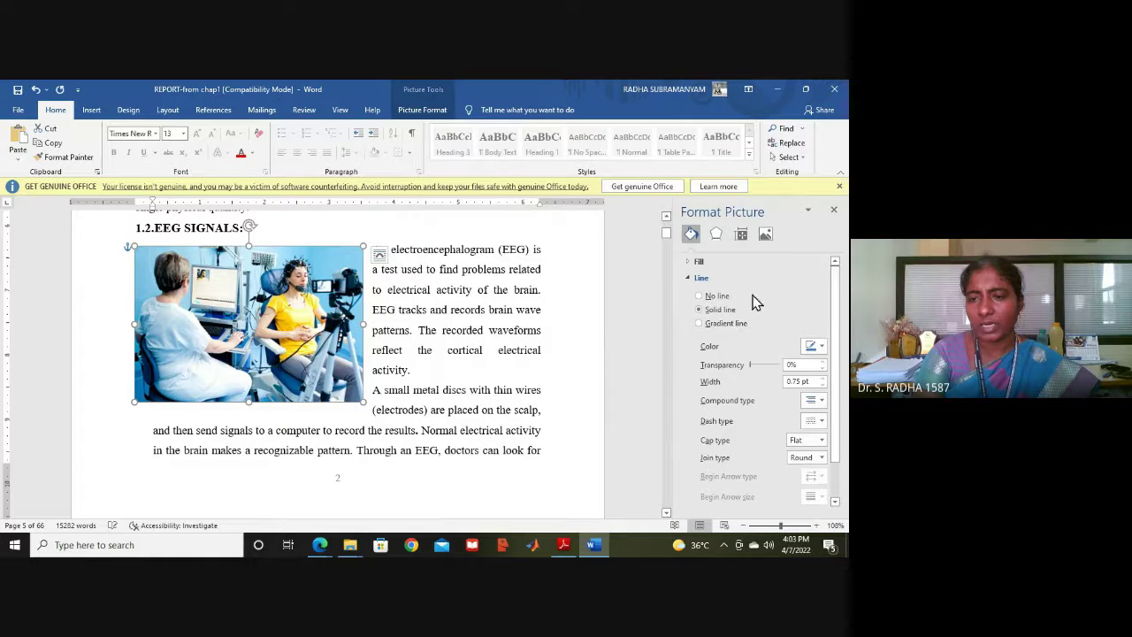
Step: Increase the EEG picture's outline width to more than 5 pt and deselect the picture
left_click(822, 378)
left_click(822, 378)
left_click(822, 378)
left_click(823, 378)
left_click(822, 378)
left_click(822, 377)
left_click(823, 378)
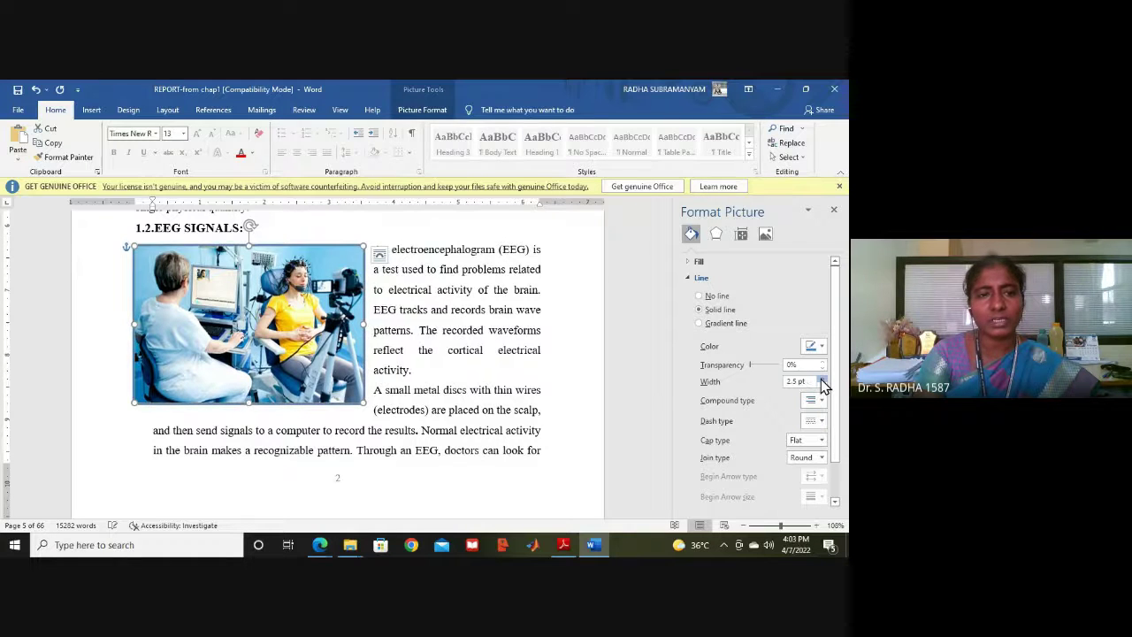
left_click(822, 378)
left_click(822, 378)
left_click(822, 378)
left_click(822, 378)
left_click(822, 378)
left_click(823, 378)
left_click(822, 377)
left_click(822, 377)
left_click(823, 378)
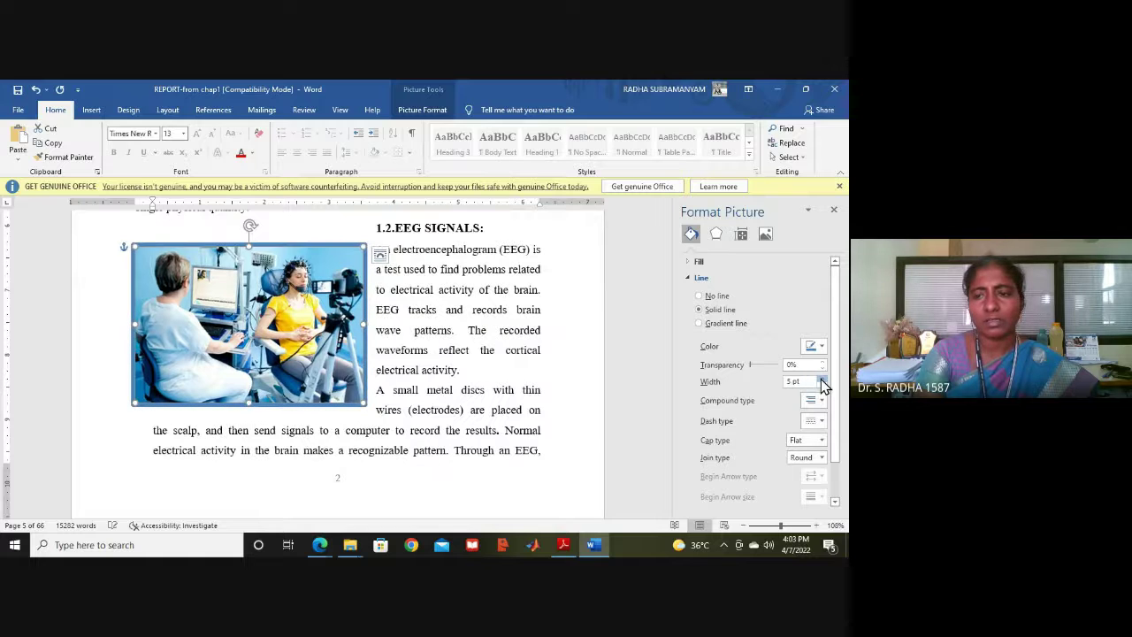
left_click(823, 377)
left_click(822, 377)
left_click(822, 378)
left_click(822, 378)
left_click(435, 334)
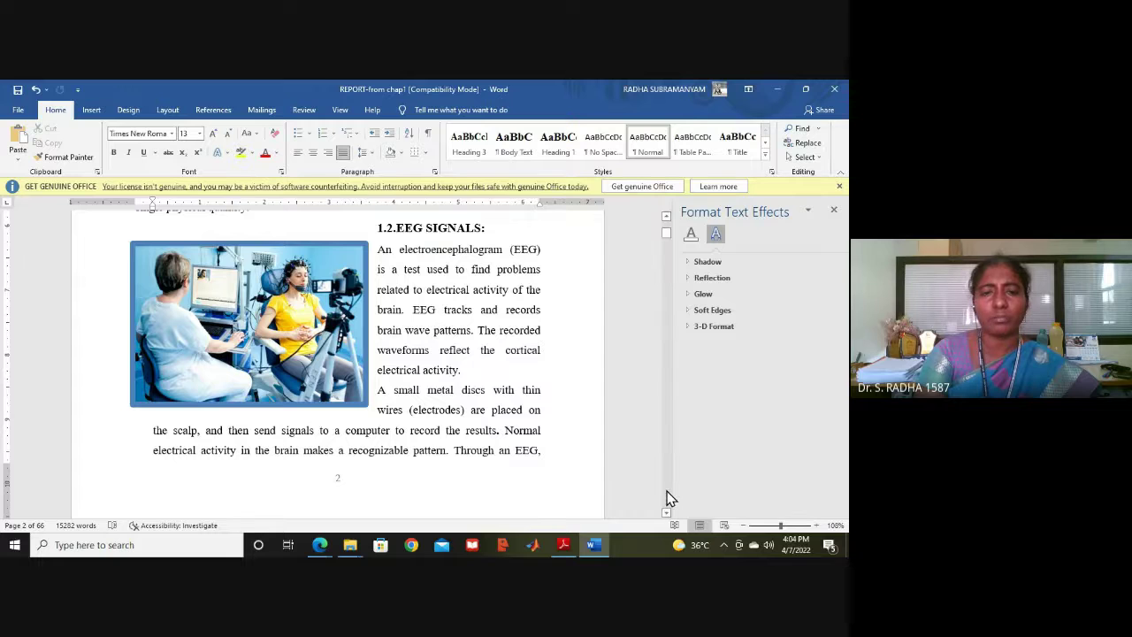
Step: Examine the report's figure captions, page numbers, literature citations and survey table through page 18
scroll(667, 491, "down", 10)
scroll(667, 493, "down", 8)
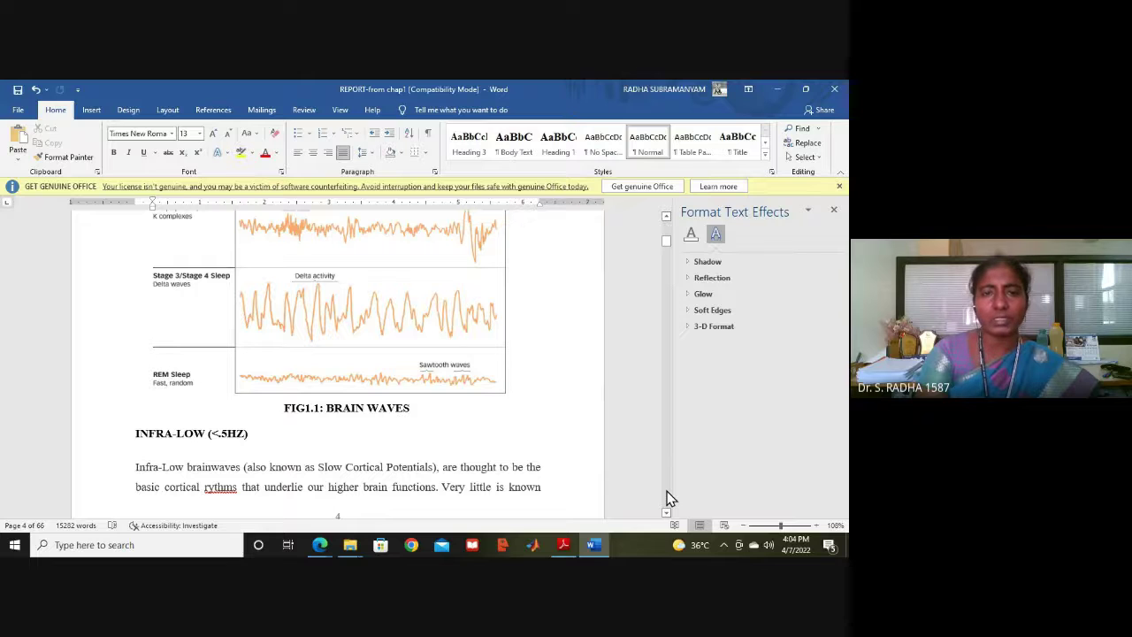
scroll(667, 497, "down", 20)
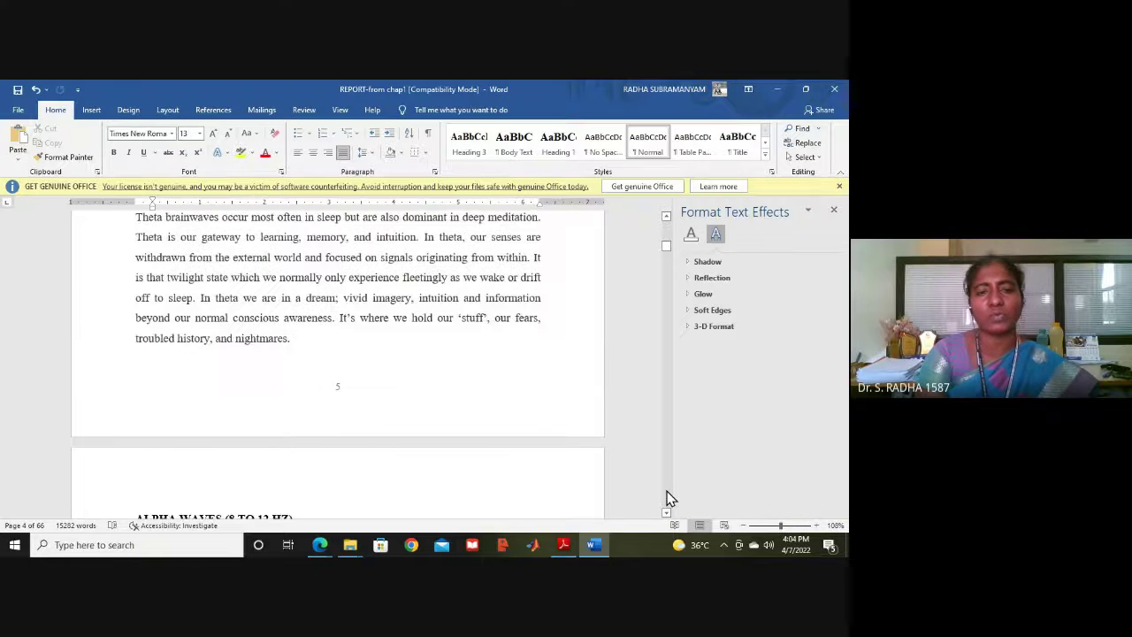
scroll(667, 497, "down", 1)
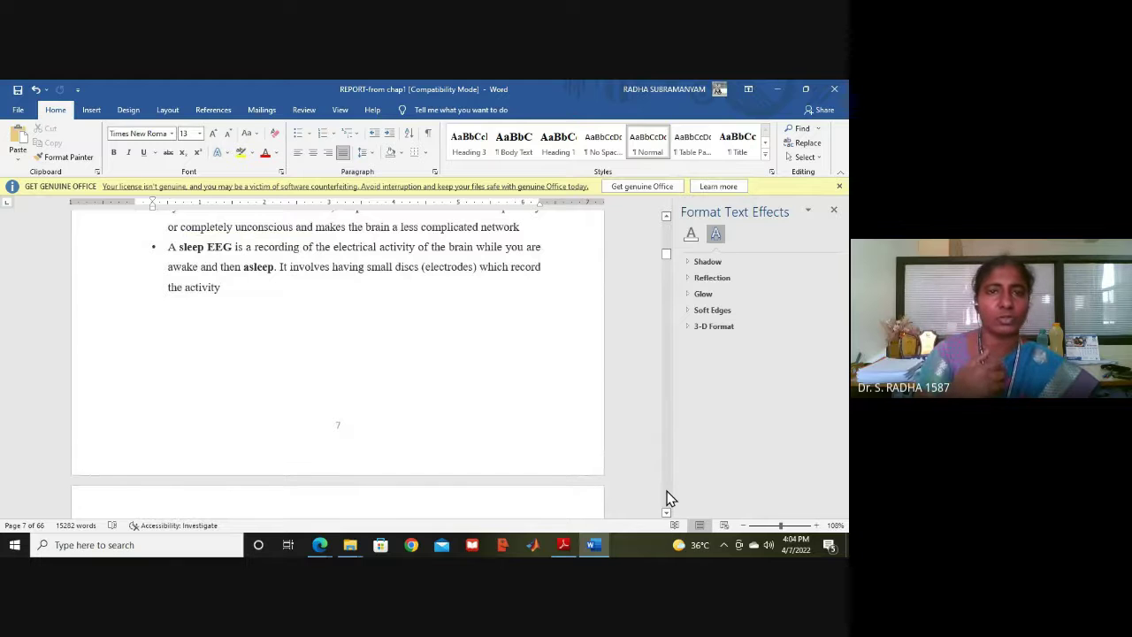
scroll(668, 498, "down", 17)
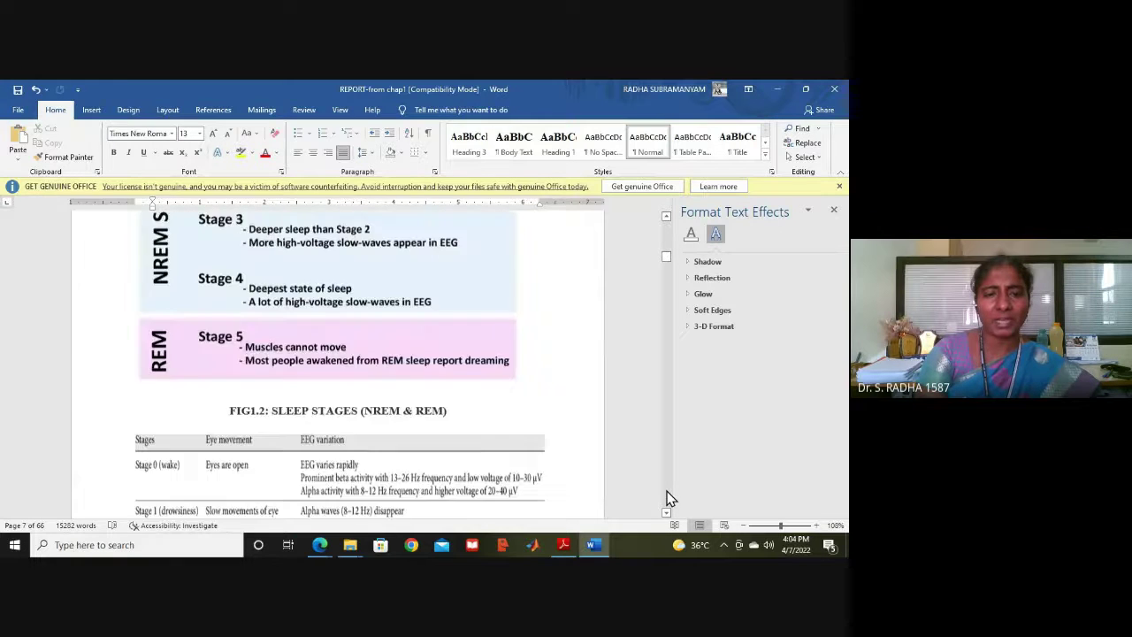
scroll(668, 498, "down", 20)
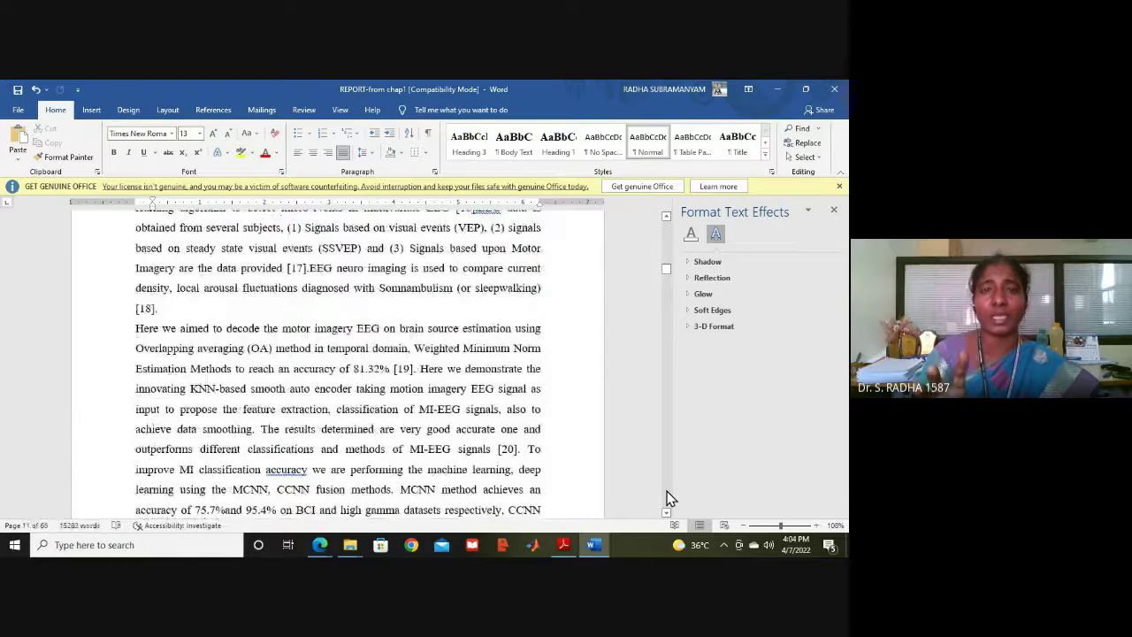
scroll(667, 491, "down", 10)
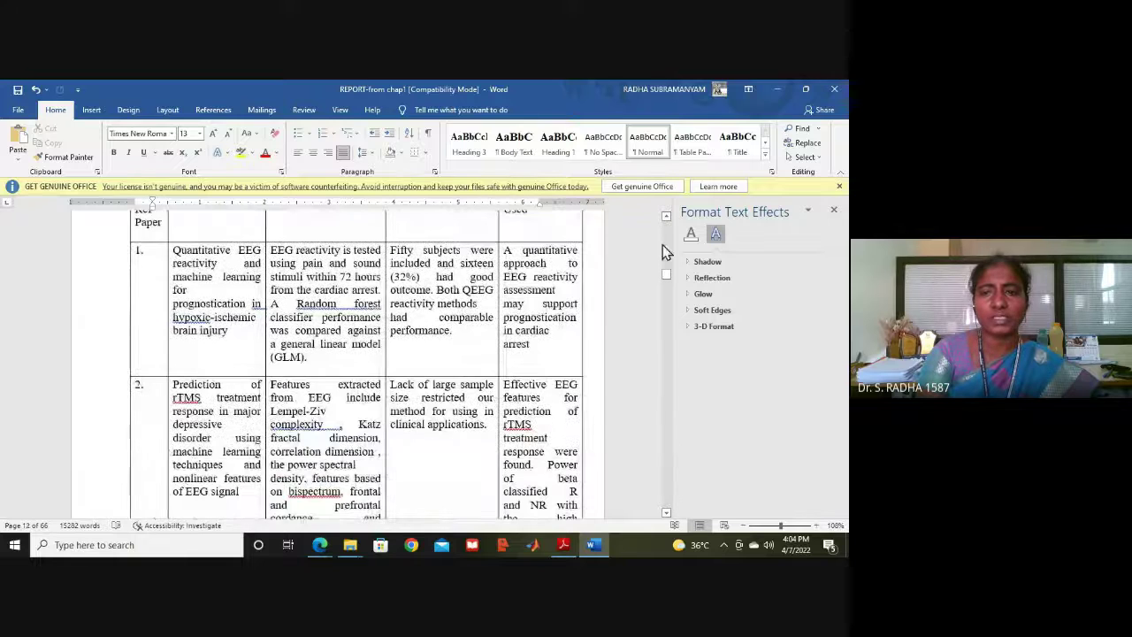
scroll(664, 248, "up", 10)
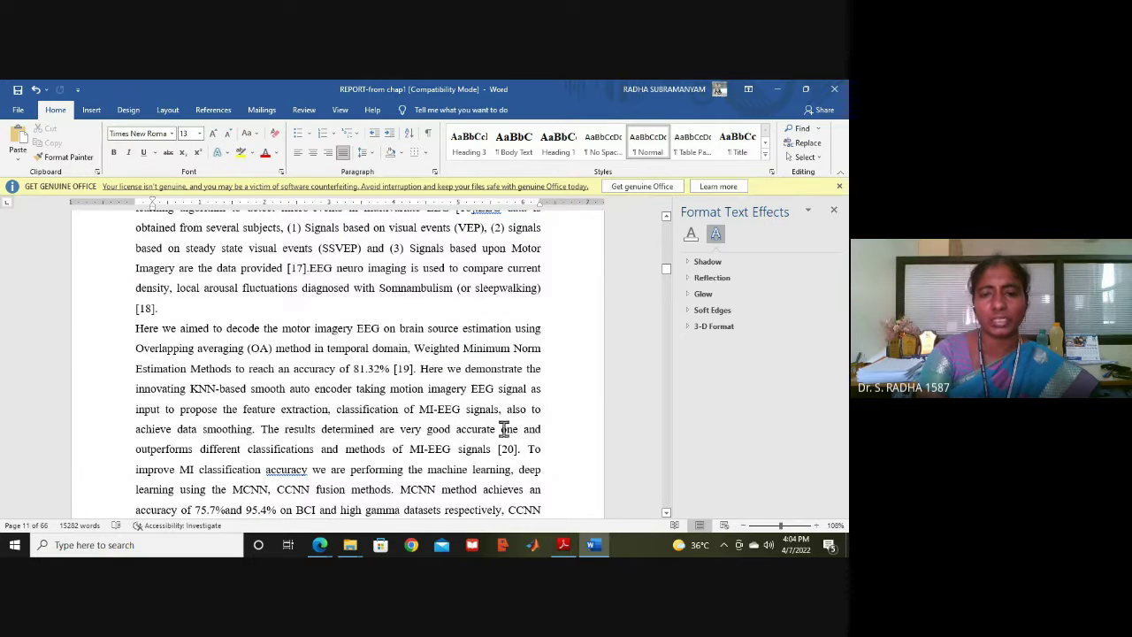
scroll(670, 500, "down", 4)
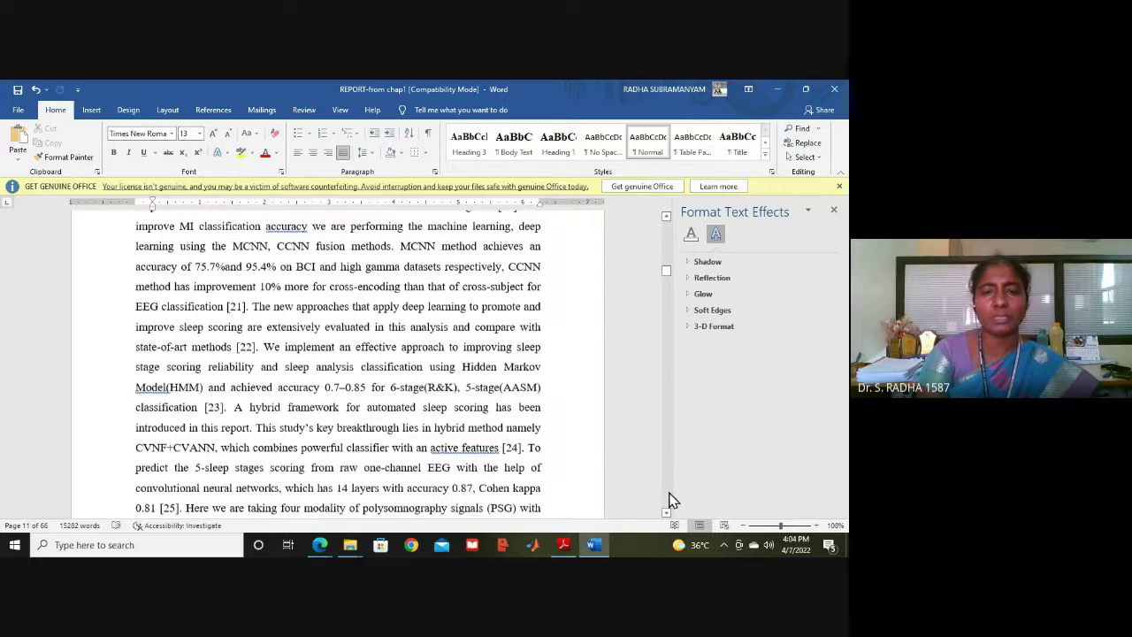
scroll(670, 500, "down", 20)
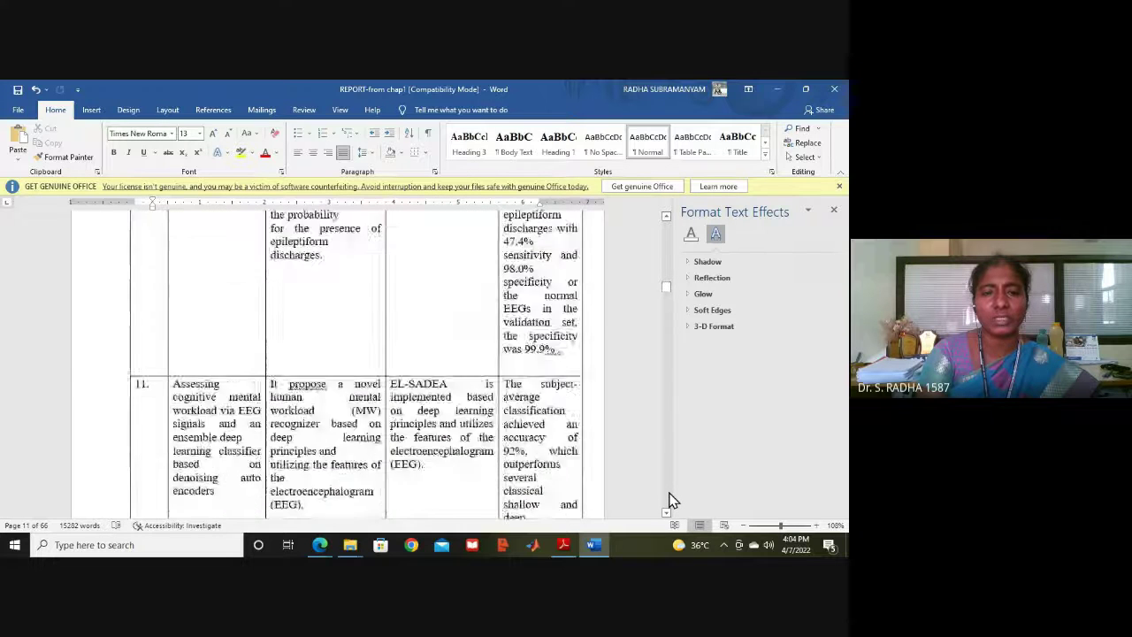
scroll(669, 499, "down", 15)
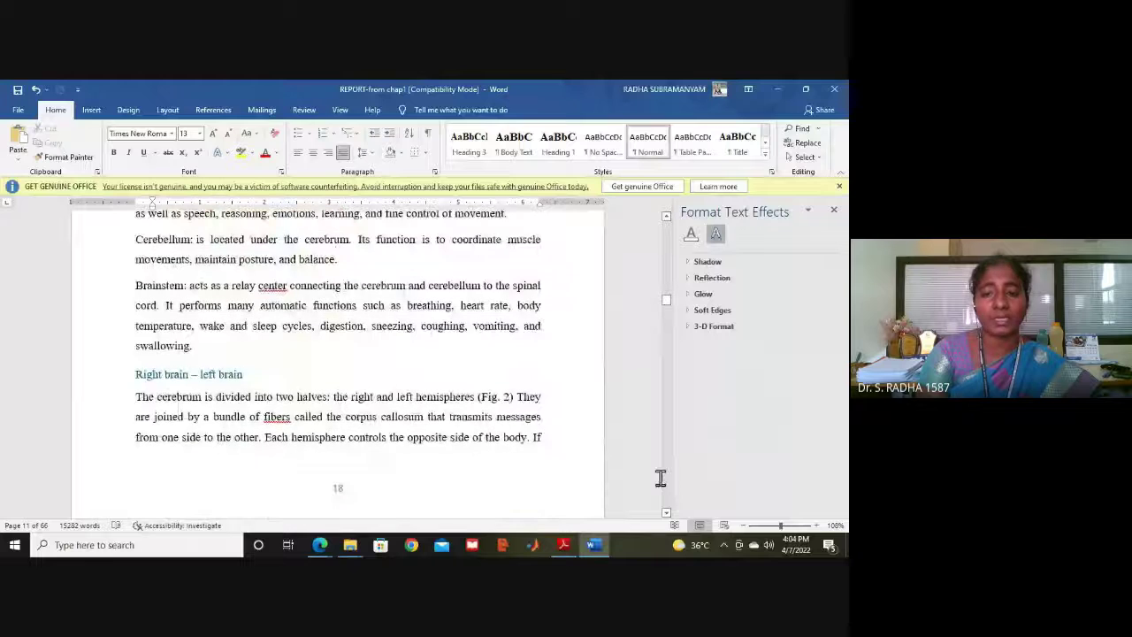
Step: Switch to consolidated pdf in Adobe Reader and select the cluster-based routing protocol paragraph on page 41 to examine its layout
mouse_move(349, 547)
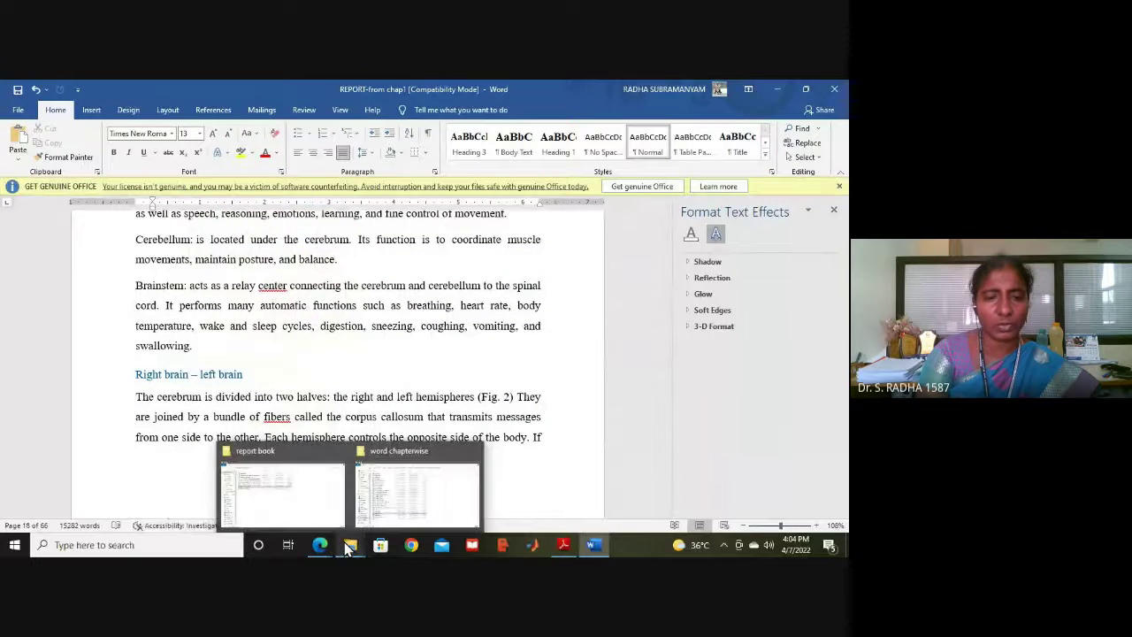
left_click(563, 545)
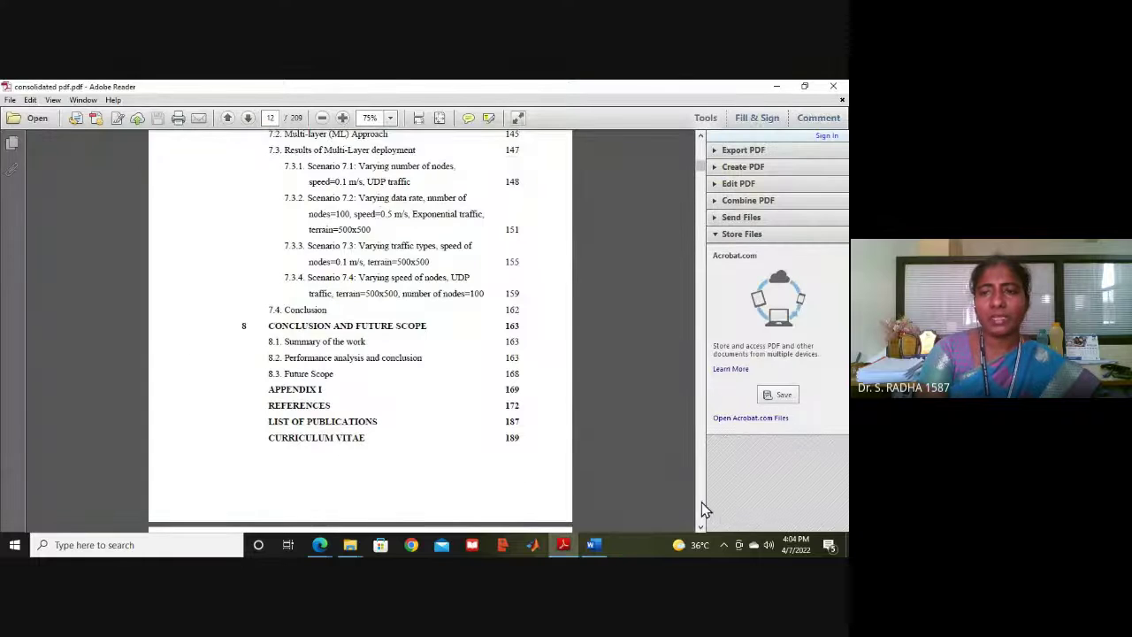
scroll(702, 505, "down", 10)
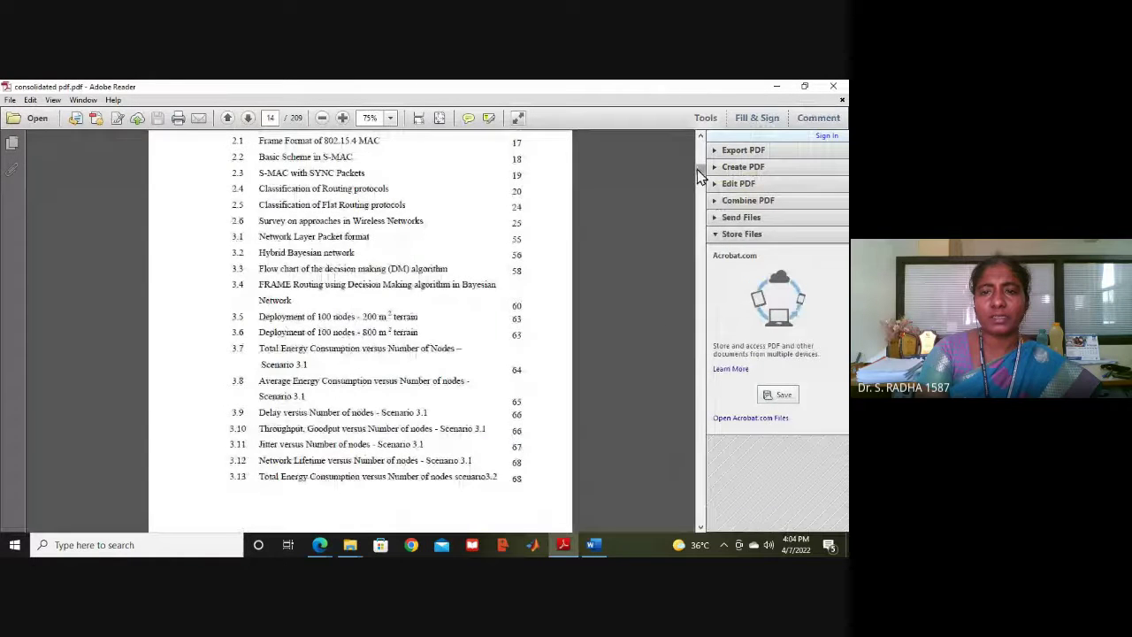
left_click_drag(702, 159, 705, 224)
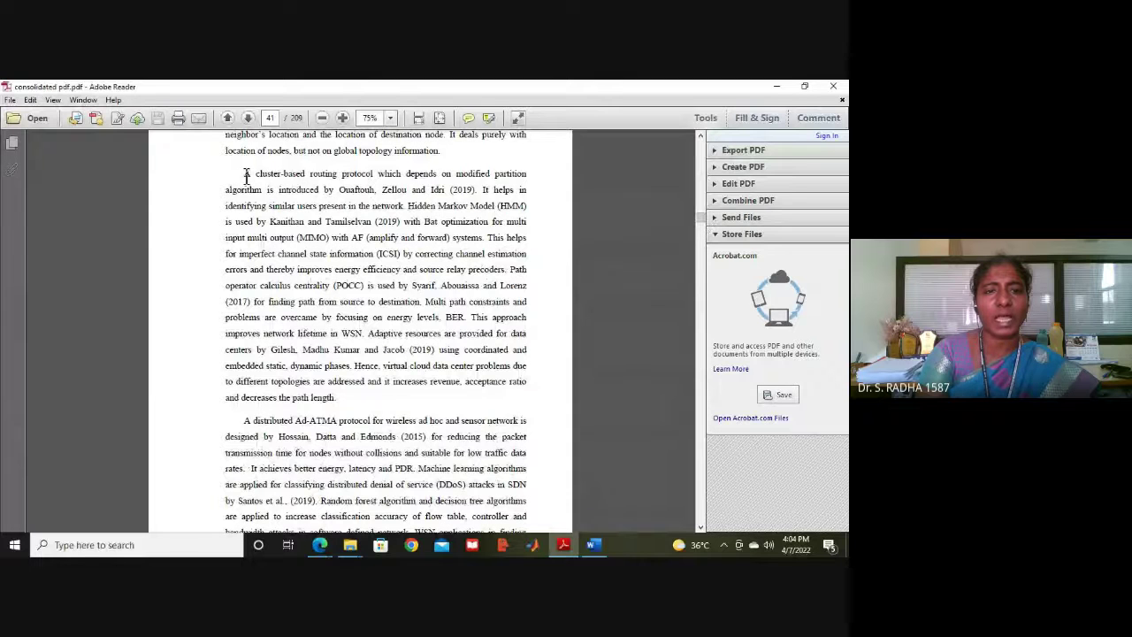
left_click_drag(246, 175, 338, 398)
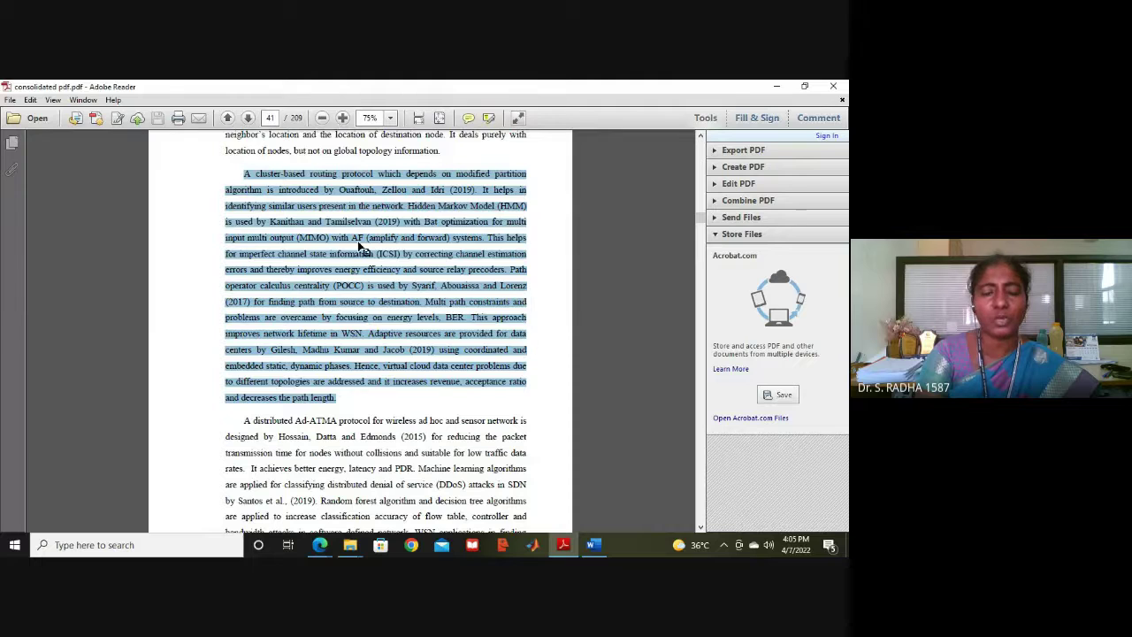
Step: In the Word report, indent the first line of the paragraph under "Right brain – left brain", and return to the PDF for comparison
left_click(596, 547)
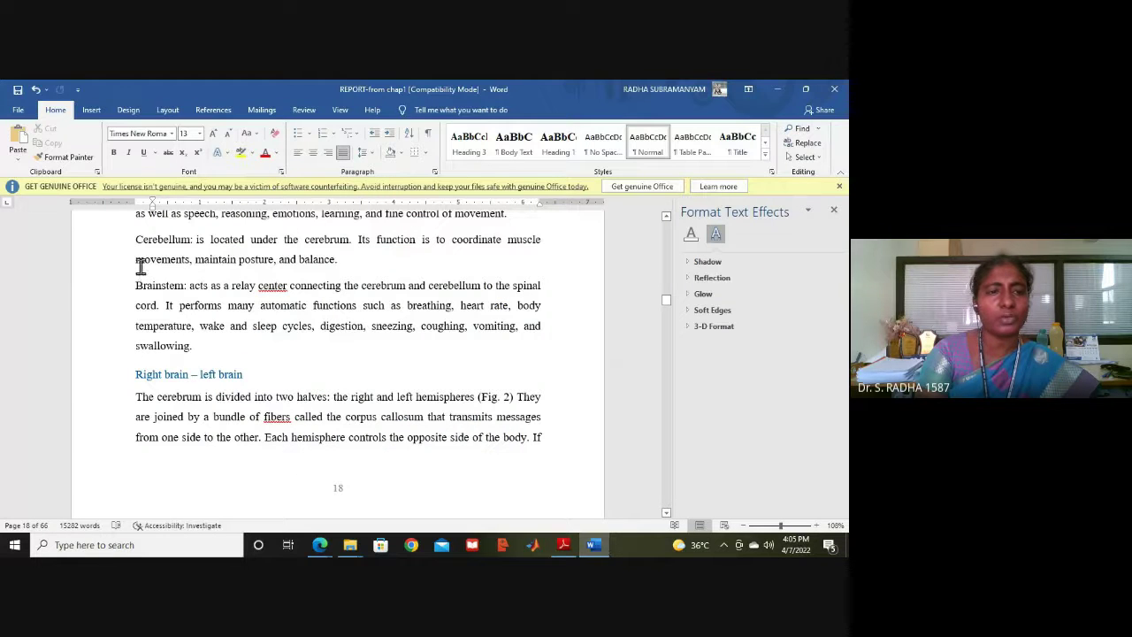
left_click_drag(136, 238, 205, 352)
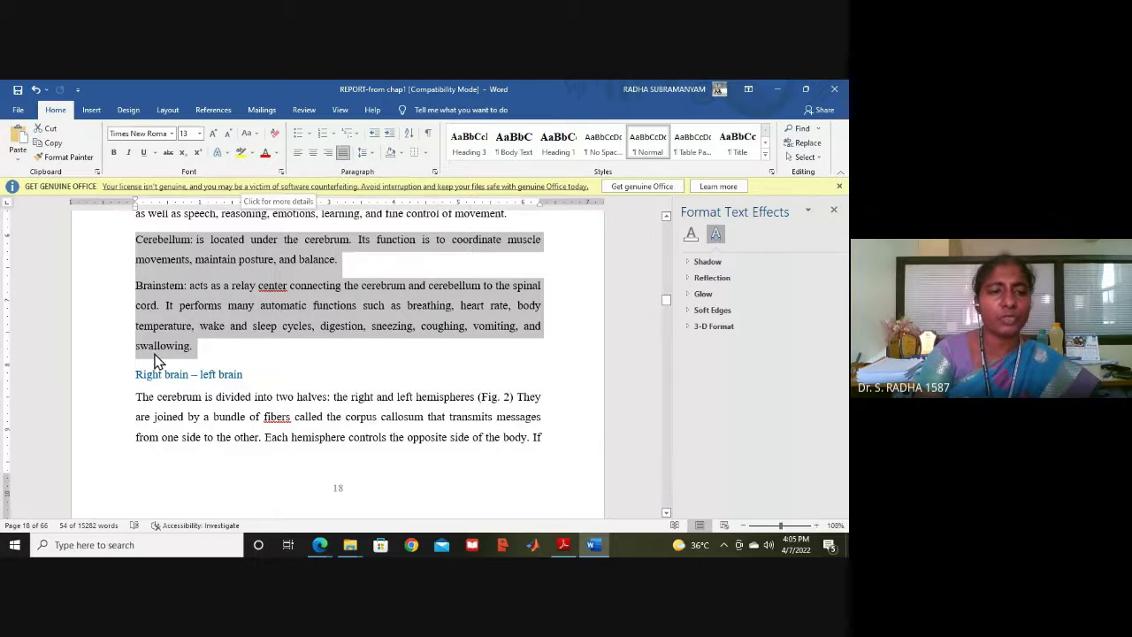
left_click(136, 397)
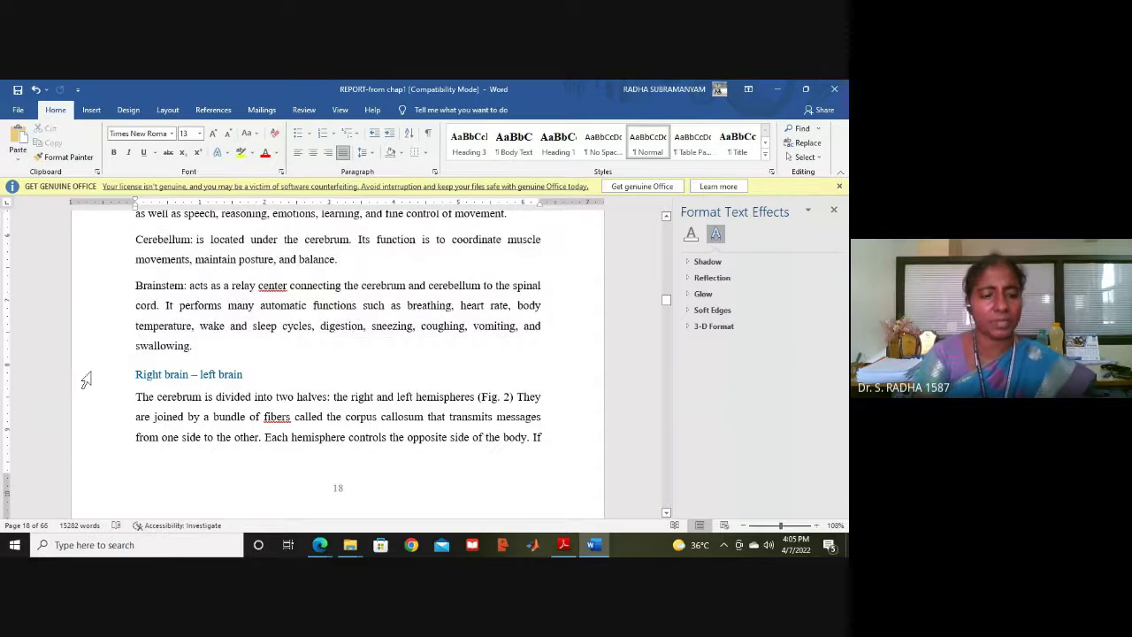
key("Tab")
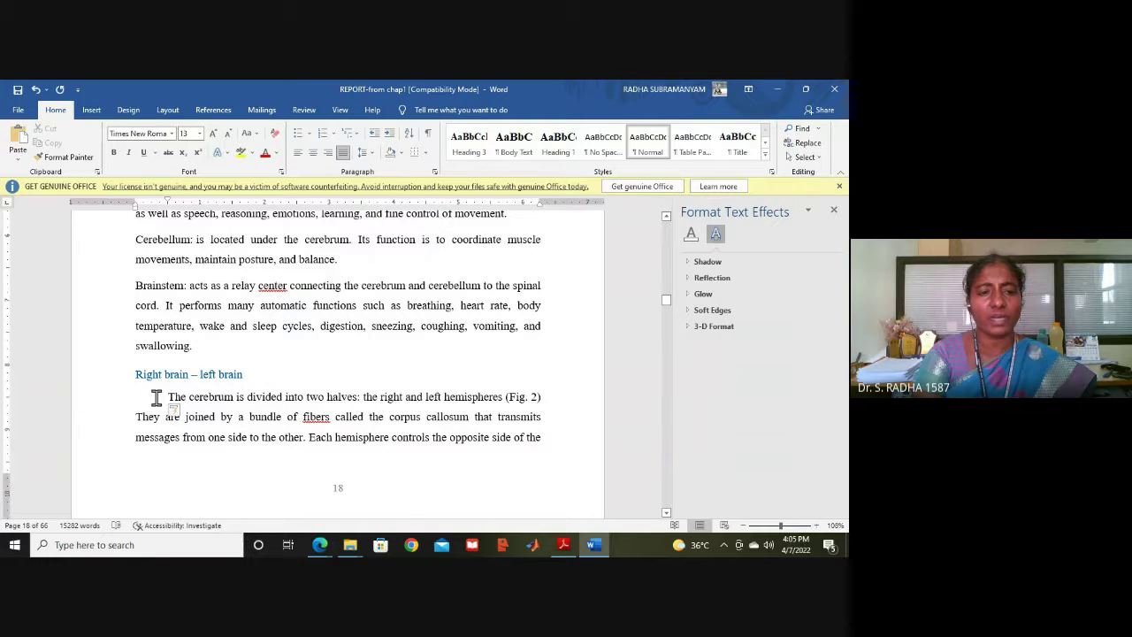
left_click(565, 544)
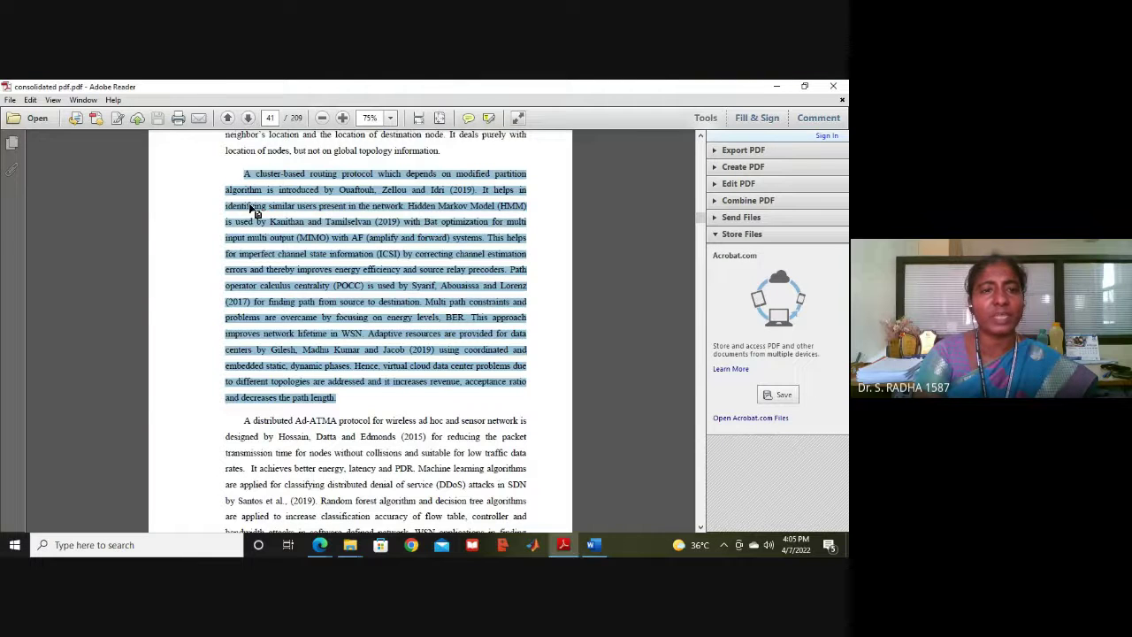